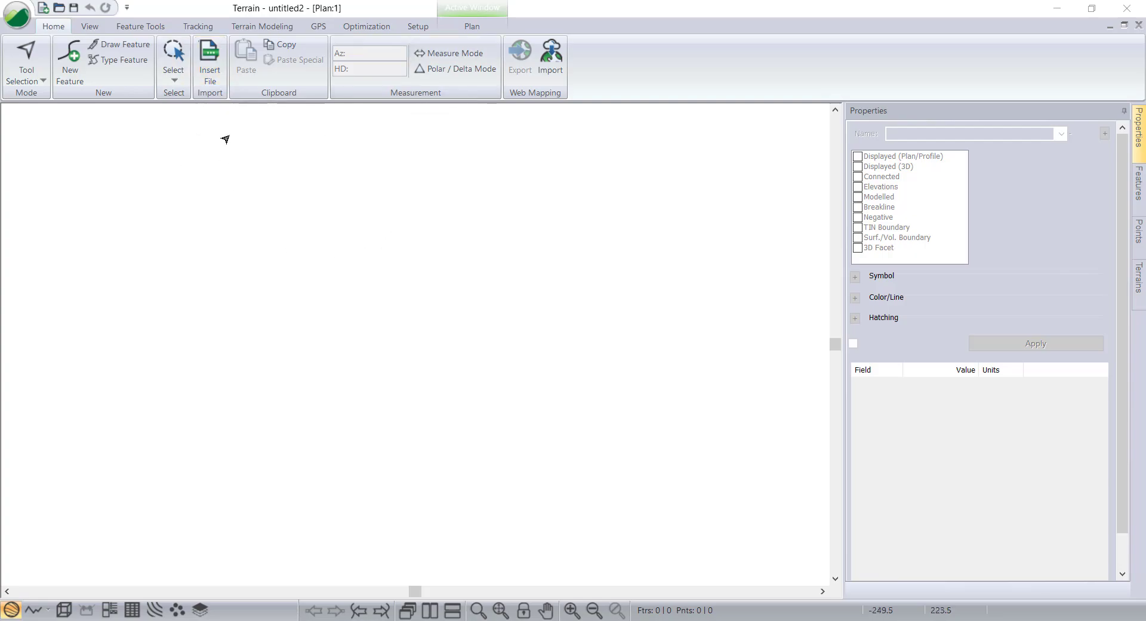
# Insert the file BR-34 Contour survey data-1.csv using the ASCII text (#,y,x,z,code) format.
pyautogui.click(213, 79)
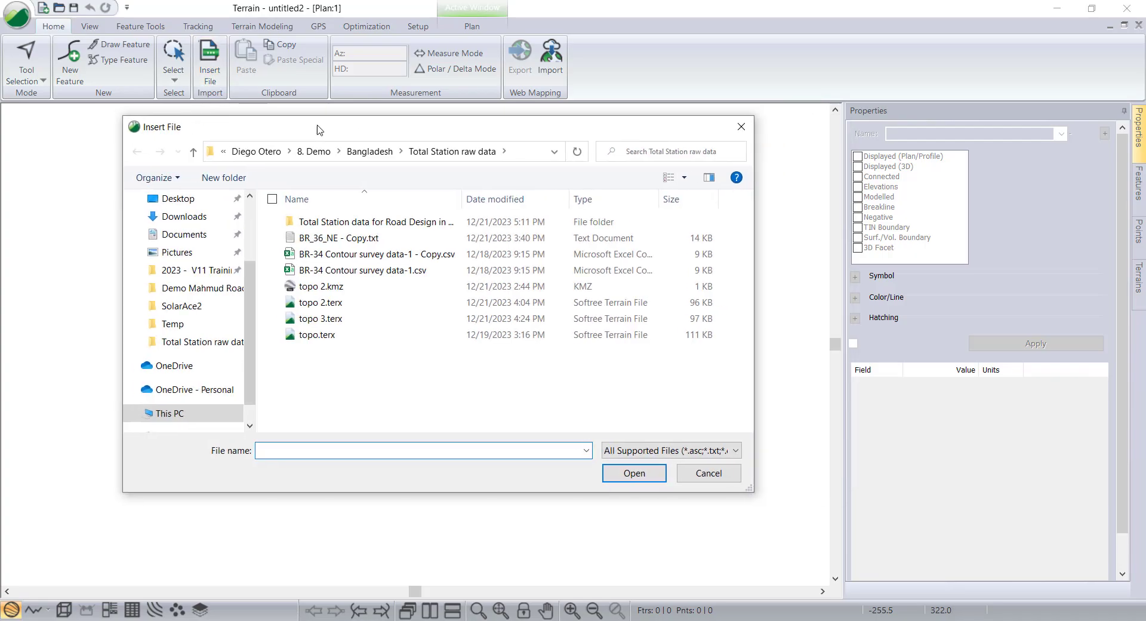
pyautogui.click(344, 256)
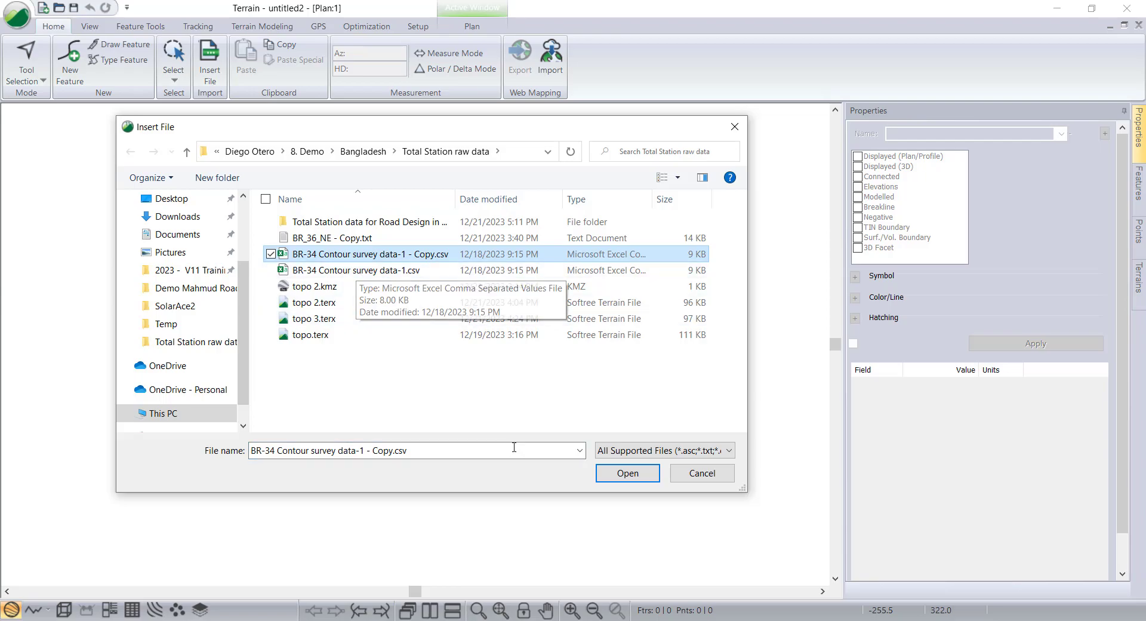
pyautogui.click(397, 271)
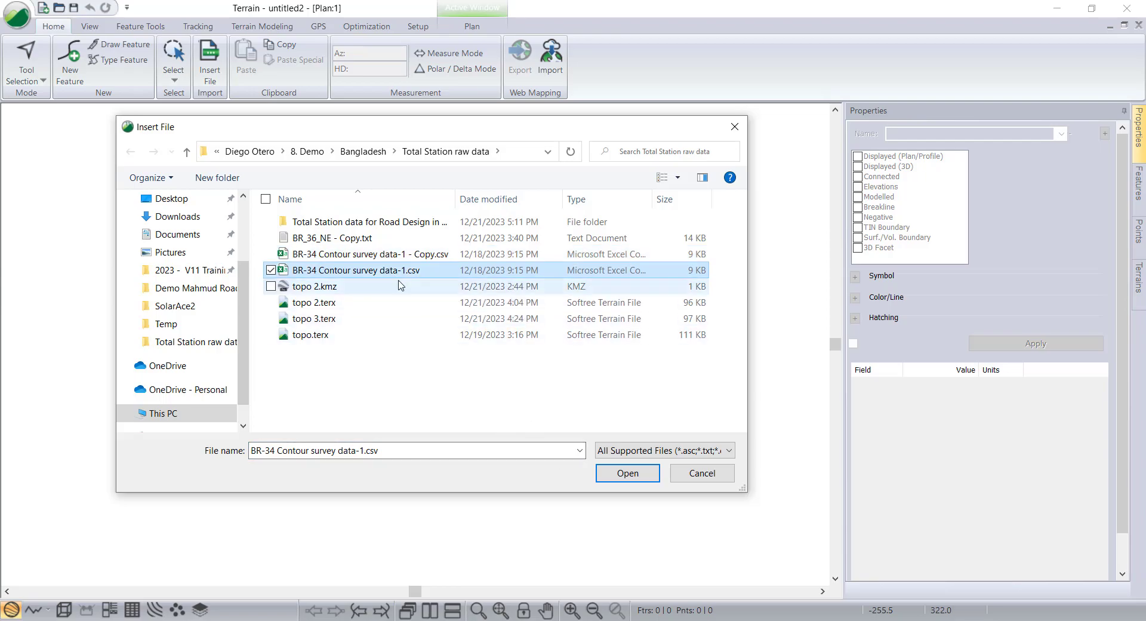
pyautogui.click(628, 472)
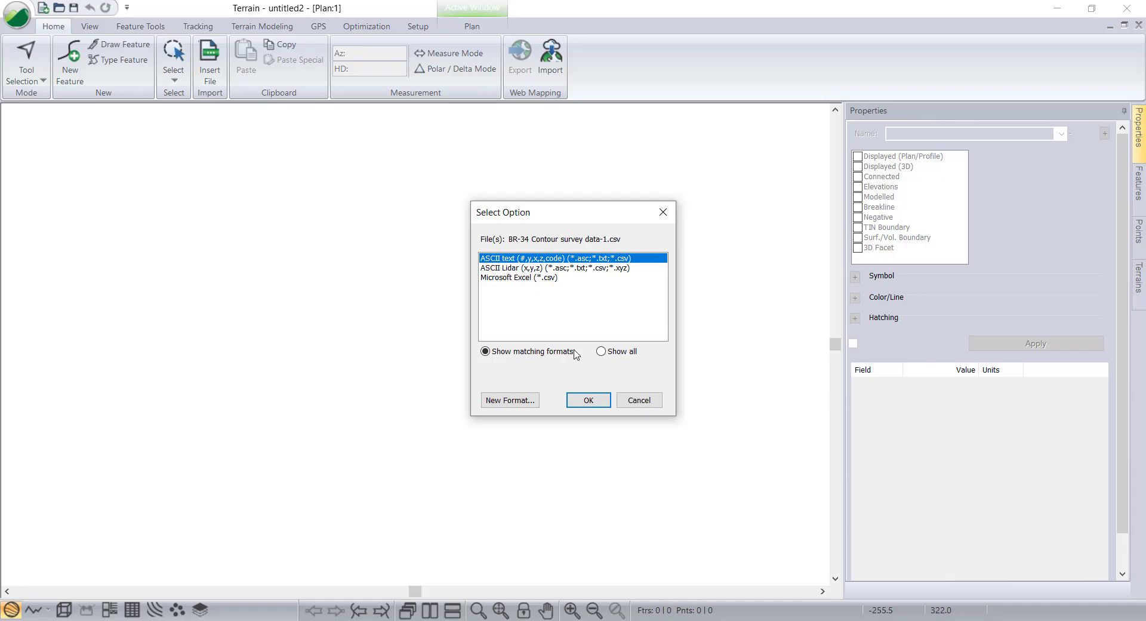
pyautogui.click(598, 399)
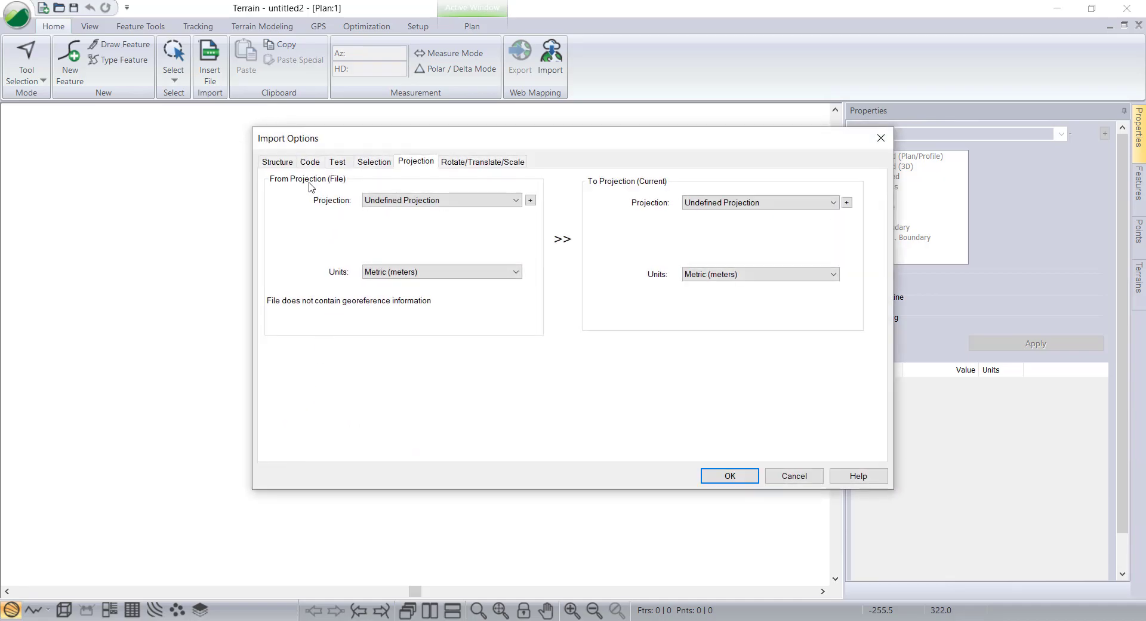
# Review the import options: the column structure, the test records, the selection regions and the projection settings.
pyautogui.click(278, 161)
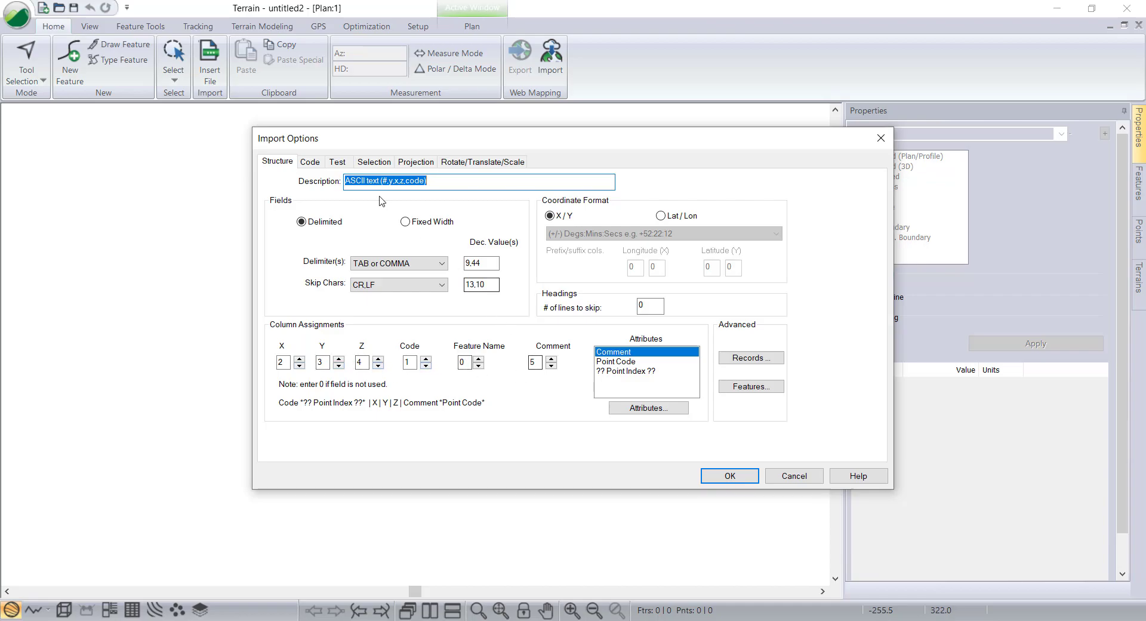
pyautogui.click(337, 161)
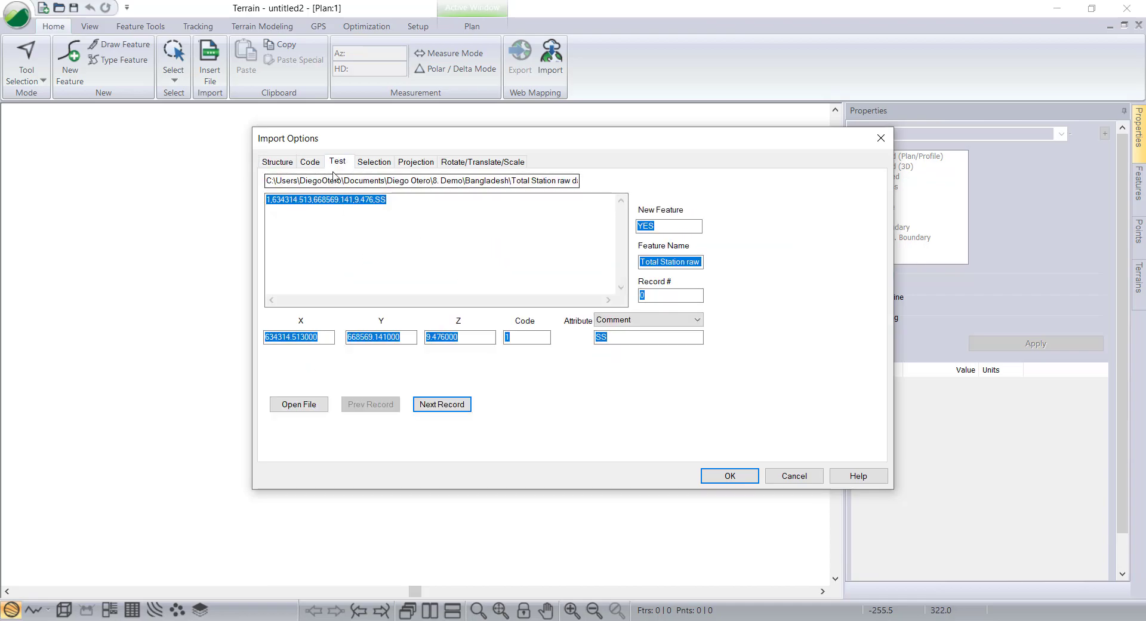
pyautogui.click(442, 404)
pyautogui.click(442, 404)
pyautogui.click(442, 404)
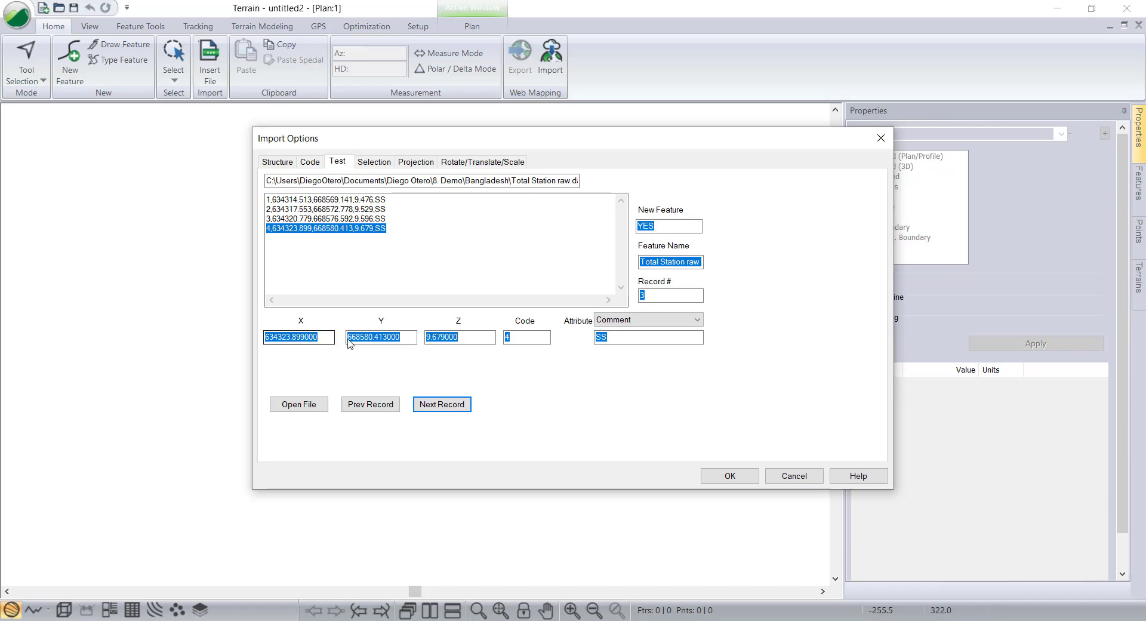
pyautogui.click(375, 162)
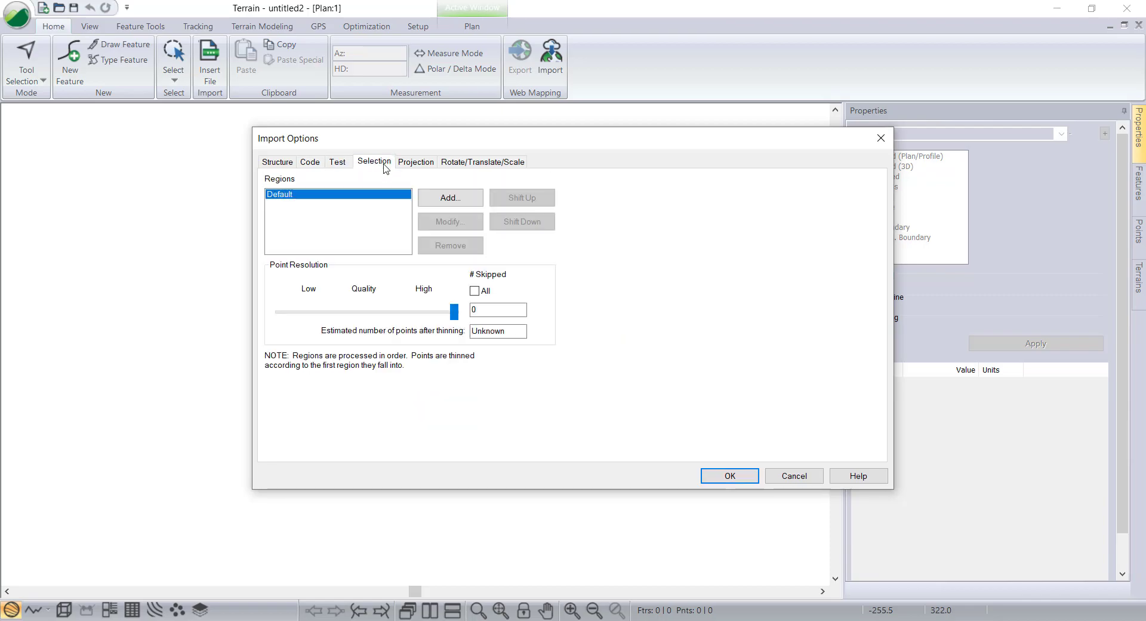
pyautogui.click(416, 164)
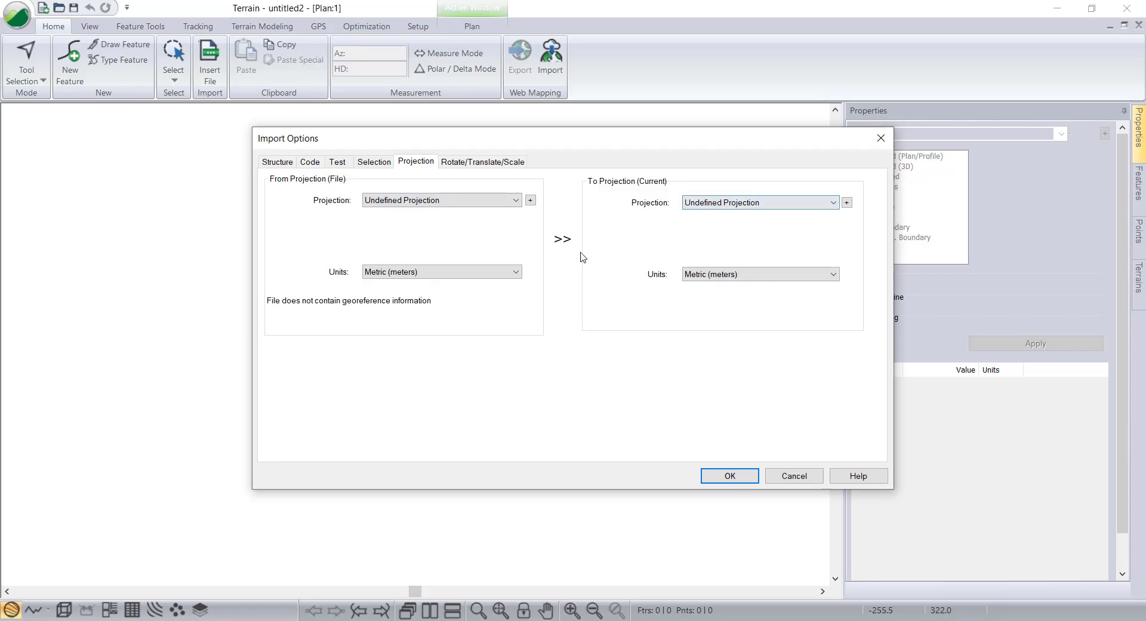
pyautogui.moveTo(530, 146); pyautogui.dragTo(420, 133)
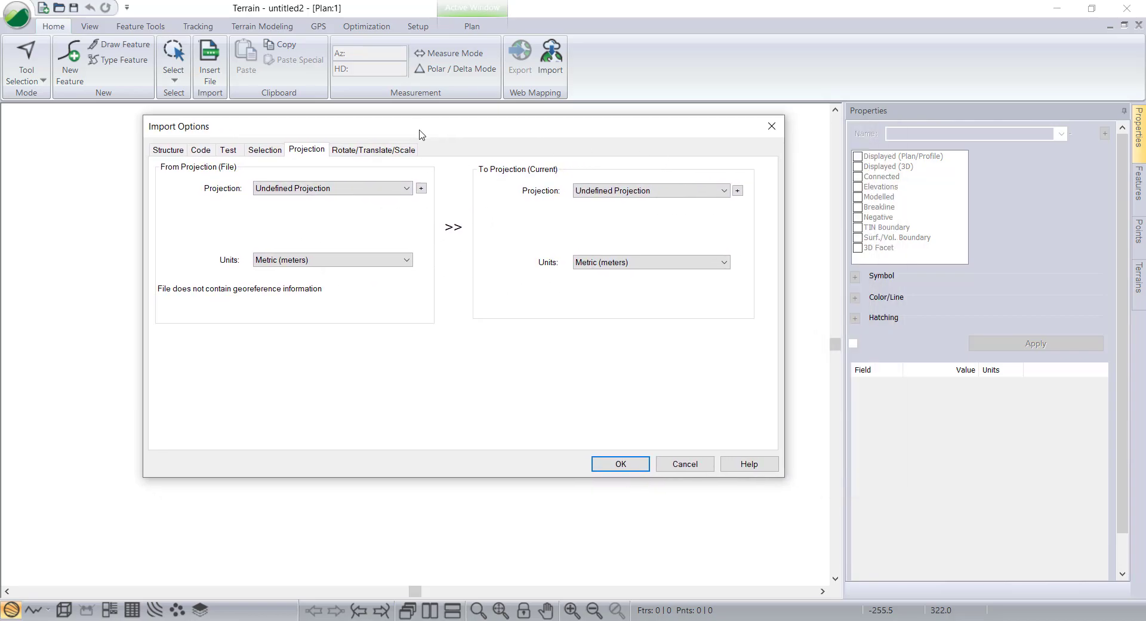
# Accept the import options and choose to track changes to the imported features.
pyautogui.click(618, 465)
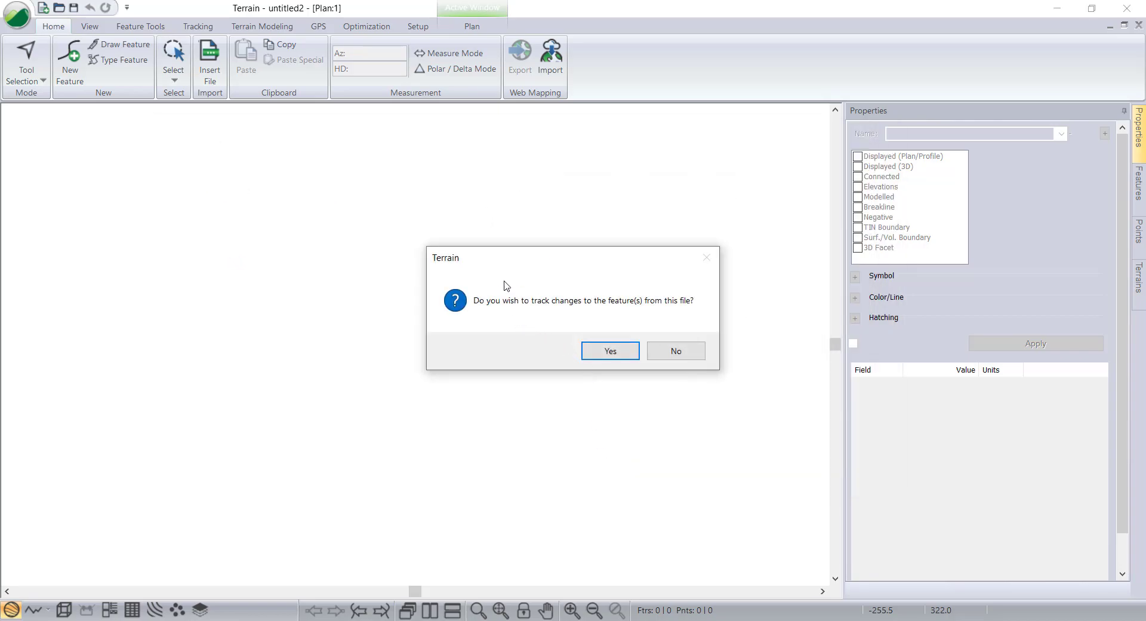
pyautogui.moveTo(515, 260); pyautogui.dragTo(371, 245)
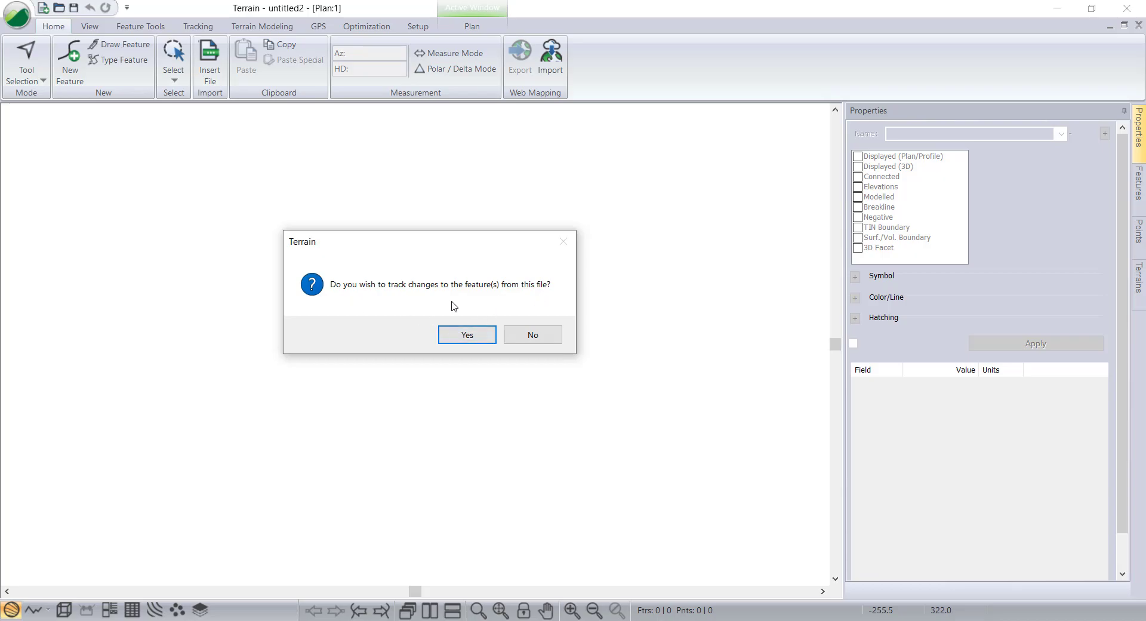
pyautogui.click(469, 337)
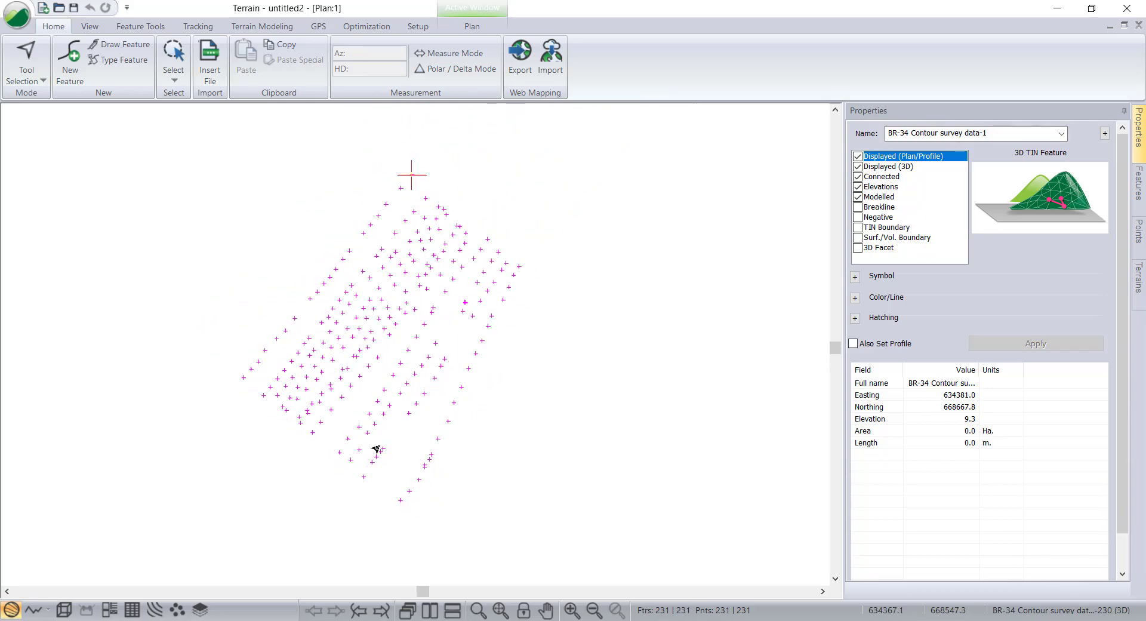
# Zoom in to examine the imported survey points.
pyautogui.click(500, 446)
pyautogui.moveTo(494, 460)
pyautogui.mouseDown(button='middle')
pyautogui.moveTo(509, 453)
pyautogui.moveTo(494, 468)
pyautogui.mouseUp(button='middle')
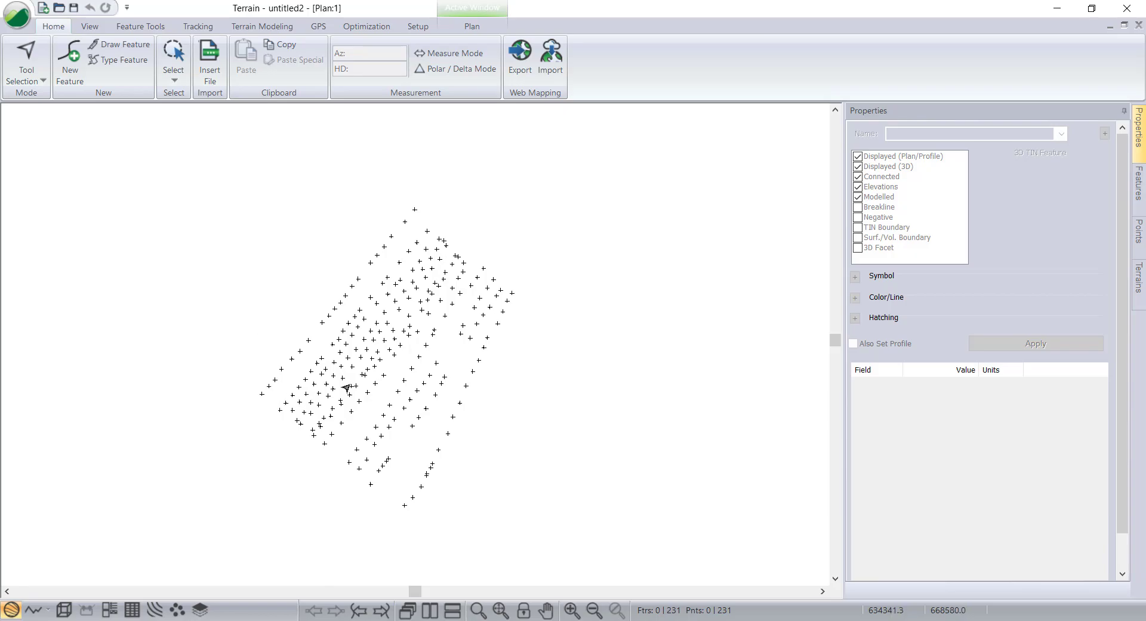
pyautogui.scroll(4, 377, 392)
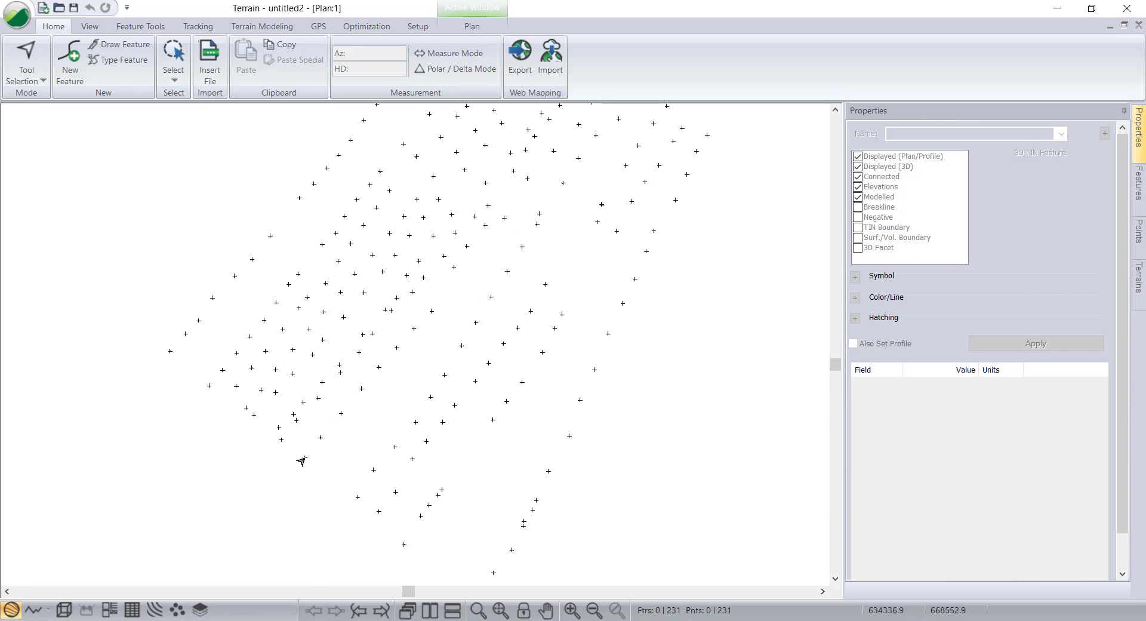
pyautogui.click(302, 460)
pyautogui.scroll(1, 302, 460)
pyautogui.scroll(-5, 384, 425)
pyautogui.scroll(5, 384, 414)
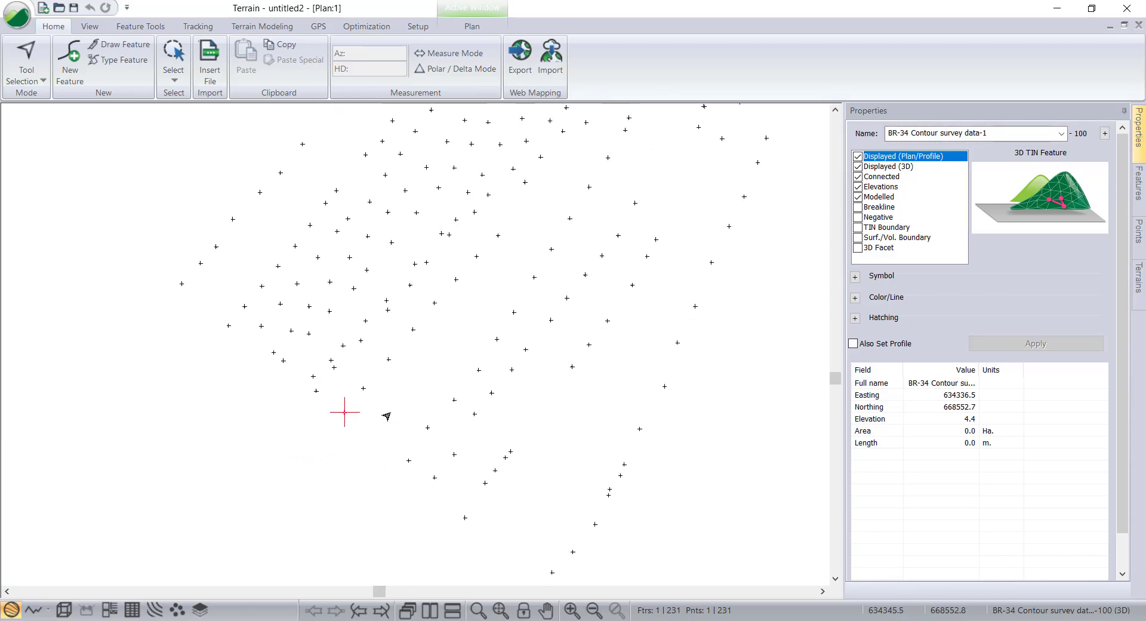
pyautogui.rightClick(345, 413)
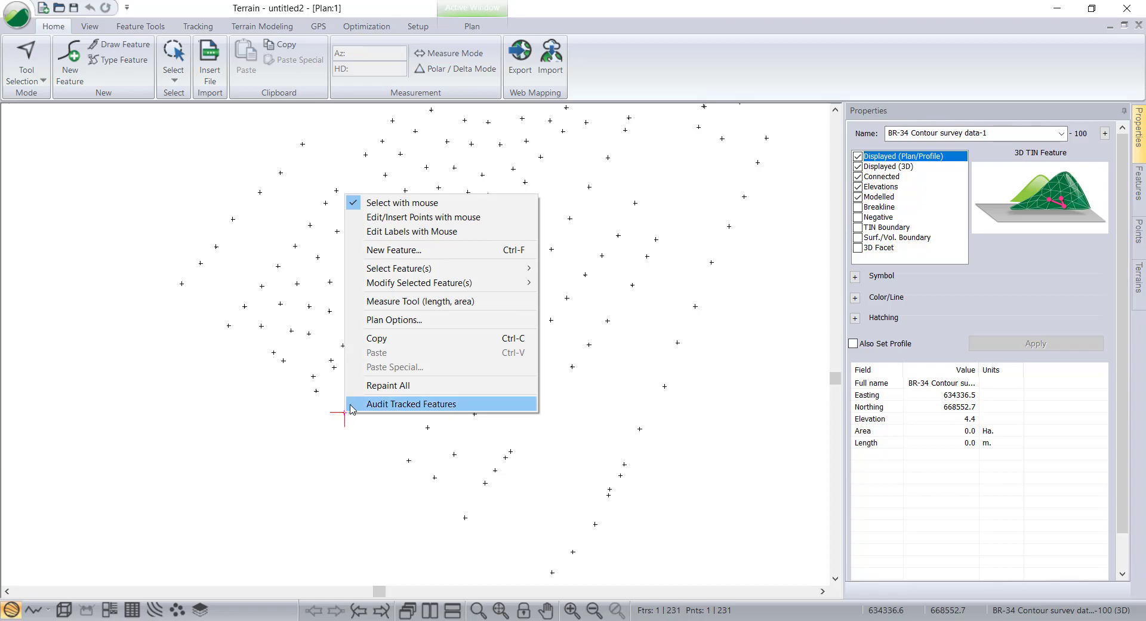
pyautogui.click(400, 217)
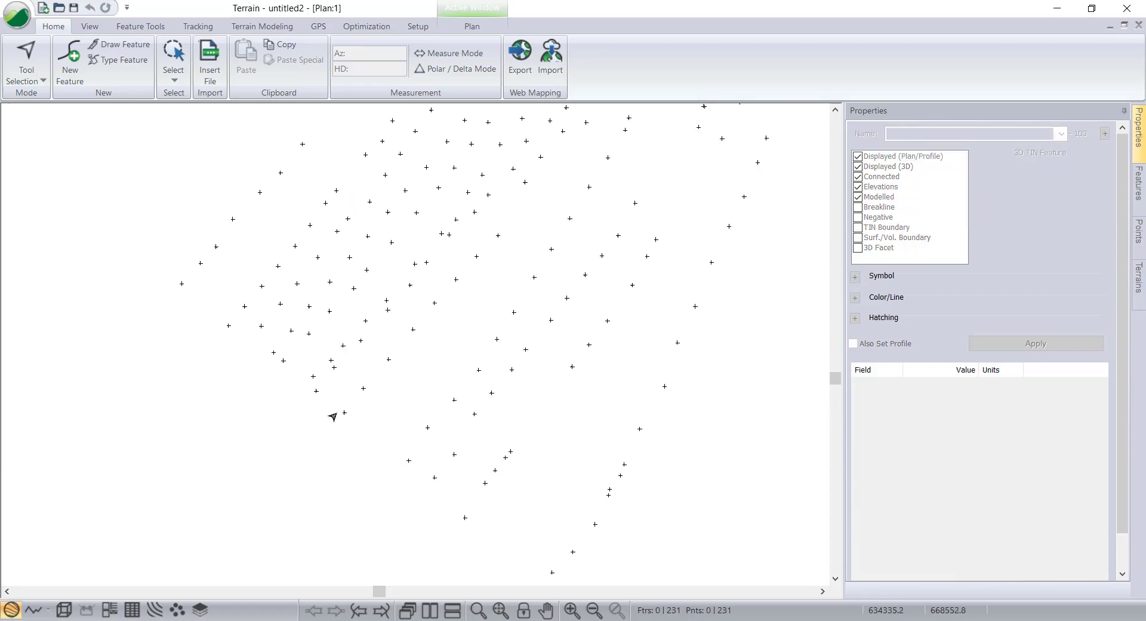
pyautogui.scroll(-8, 331, 440)
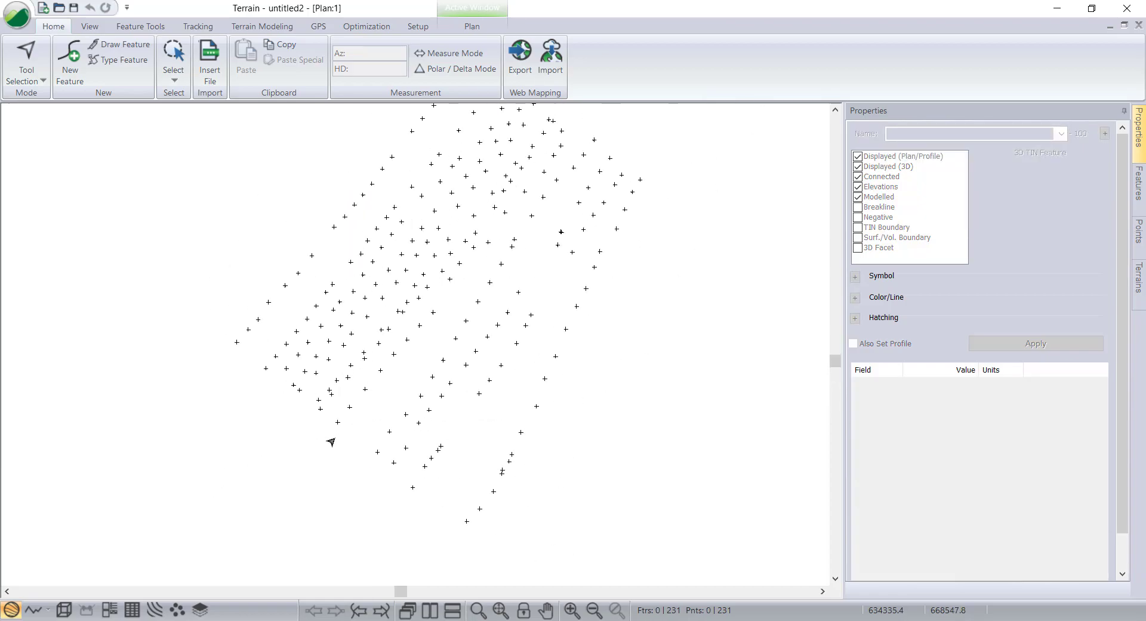
pyautogui.moveTo(385, 423); pyautogui.dragTo(373, 441, button='middle')
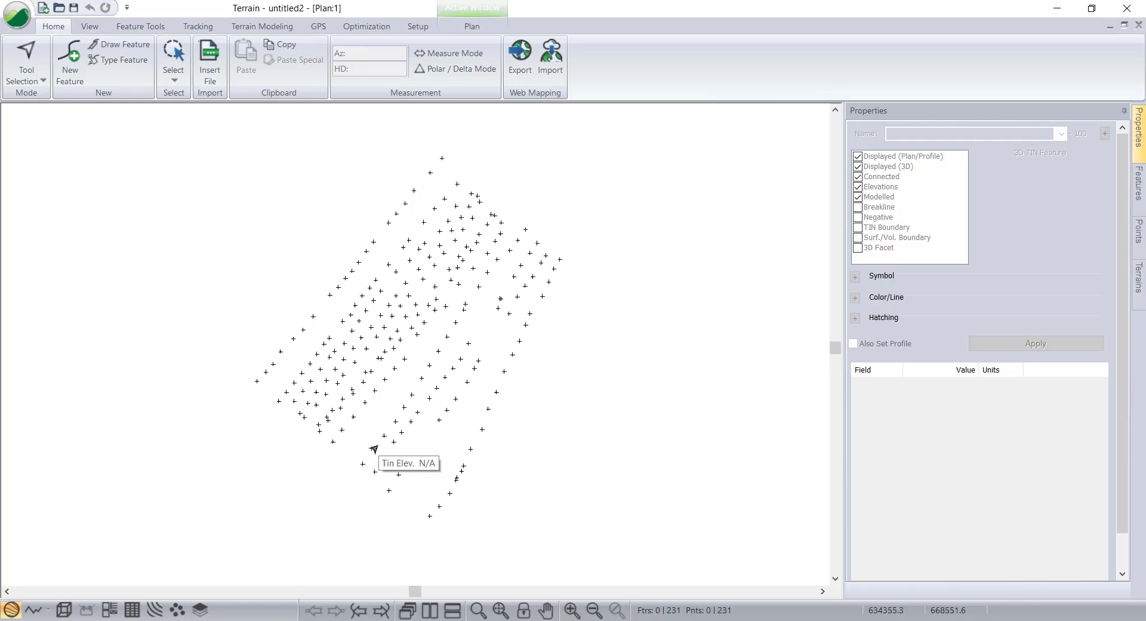
pyautogui.scroll(5, 371, 447)
pyautogui.moveTo(371, 441); pyautogui.dragTo(395, 456, button='middle')
pyautogui.moveTo(395, 456)
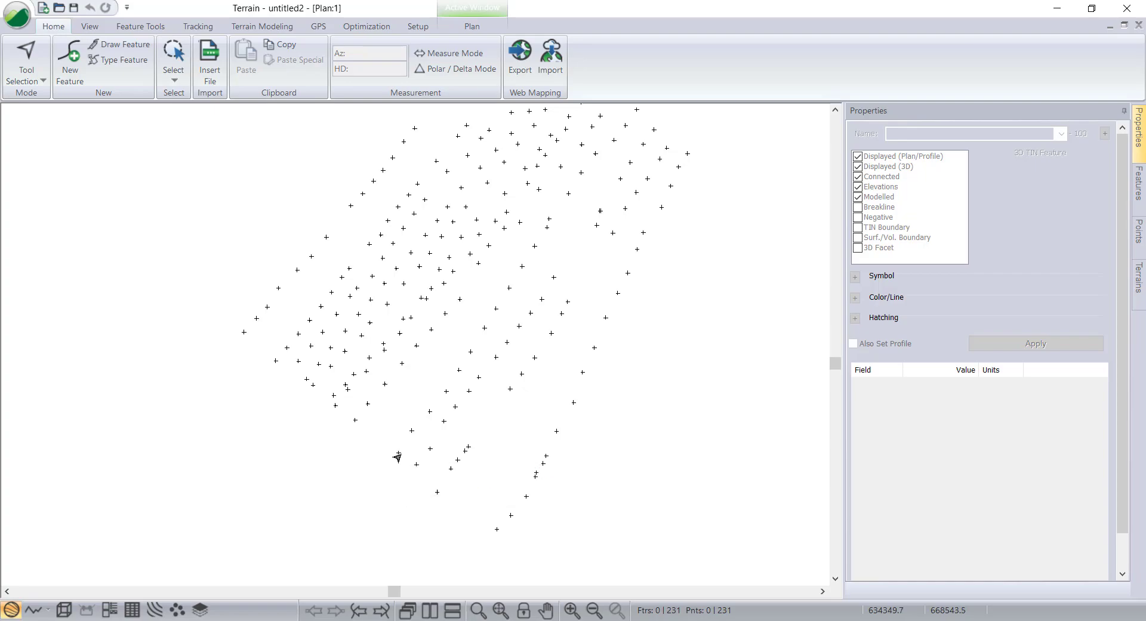
# Select the lower-left corner survey point and change its symbol to Circle Filled (Large) in red.
pyautogui.click(396, 455)
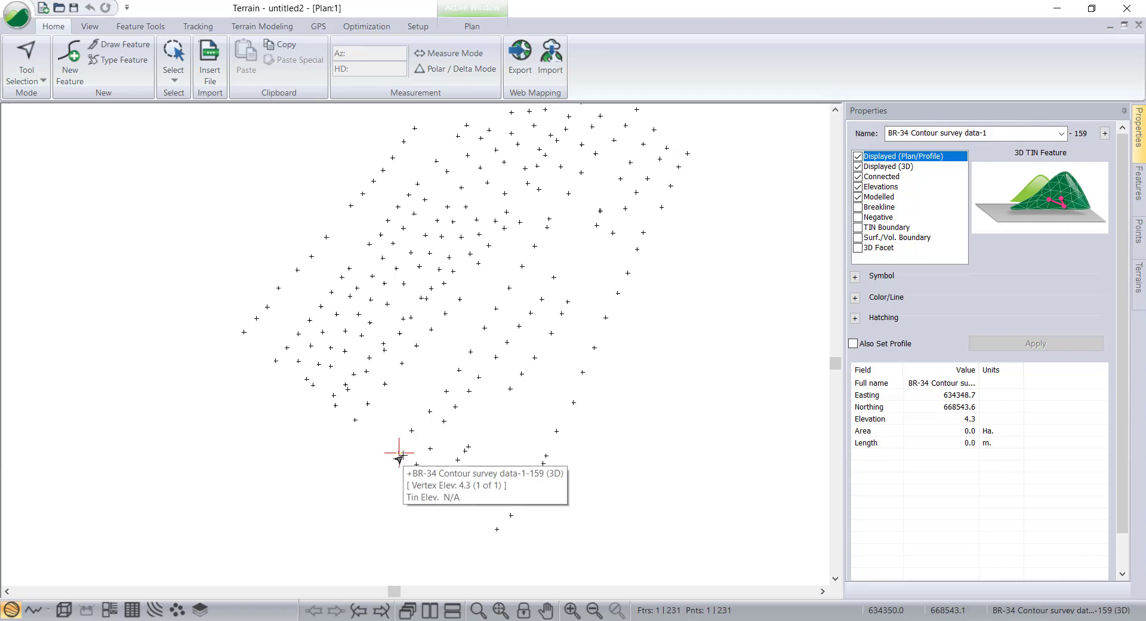
pyautogui.click(390, 460)
pyautogui.click(399, 455)
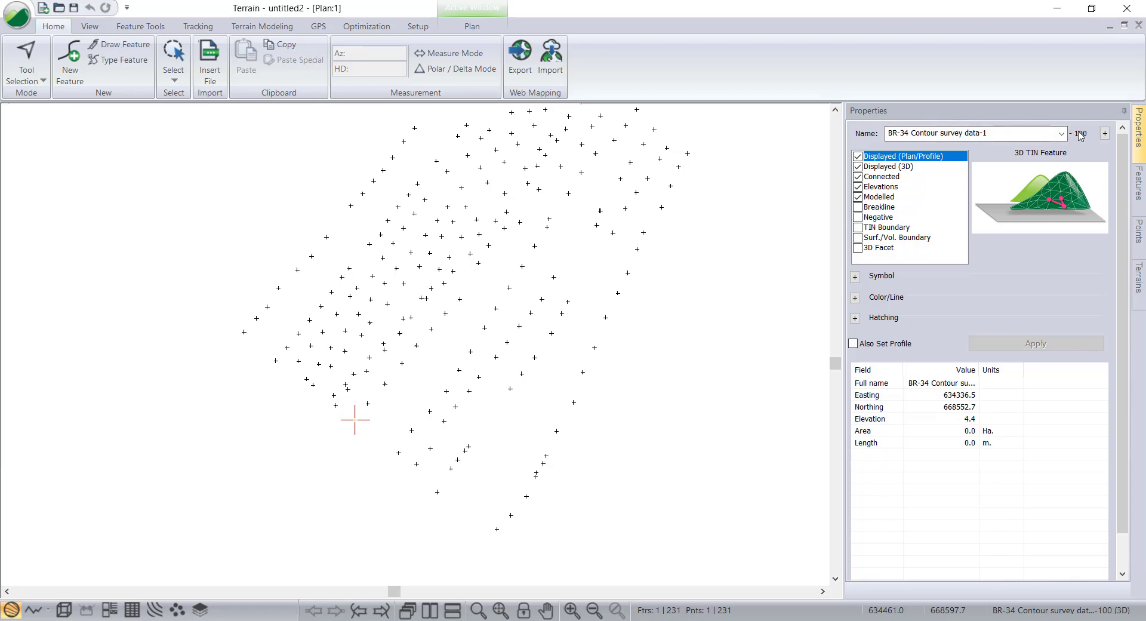
pyautogui.click(854, 276)
pyautogui.click(981, 292)
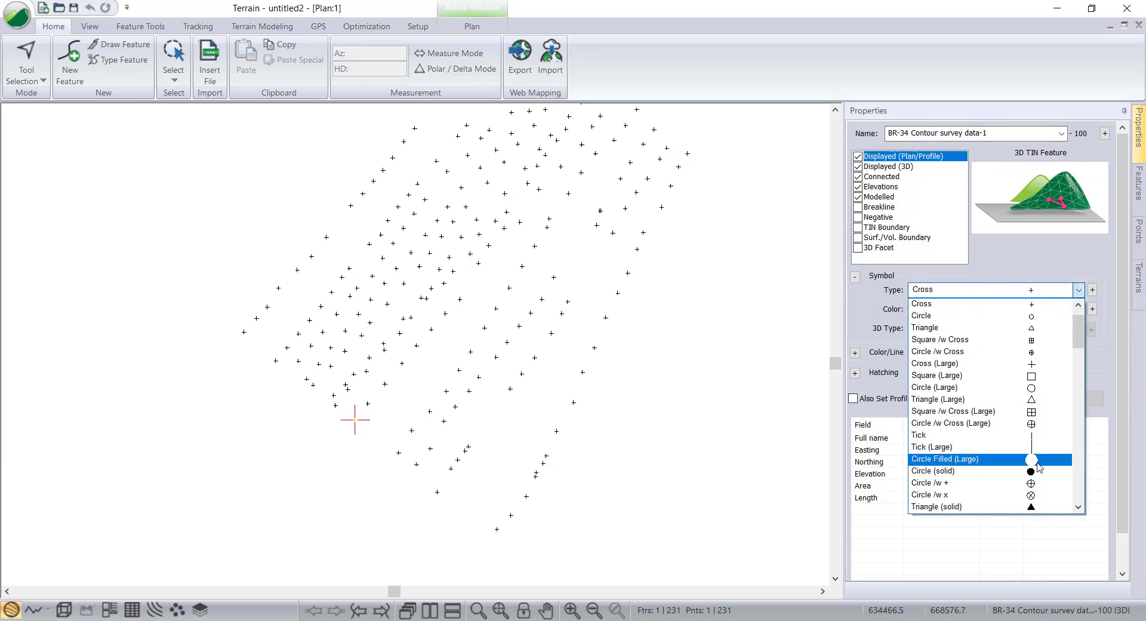
pyautogui.click(979, 462)
pyautogui.click(949, 309)
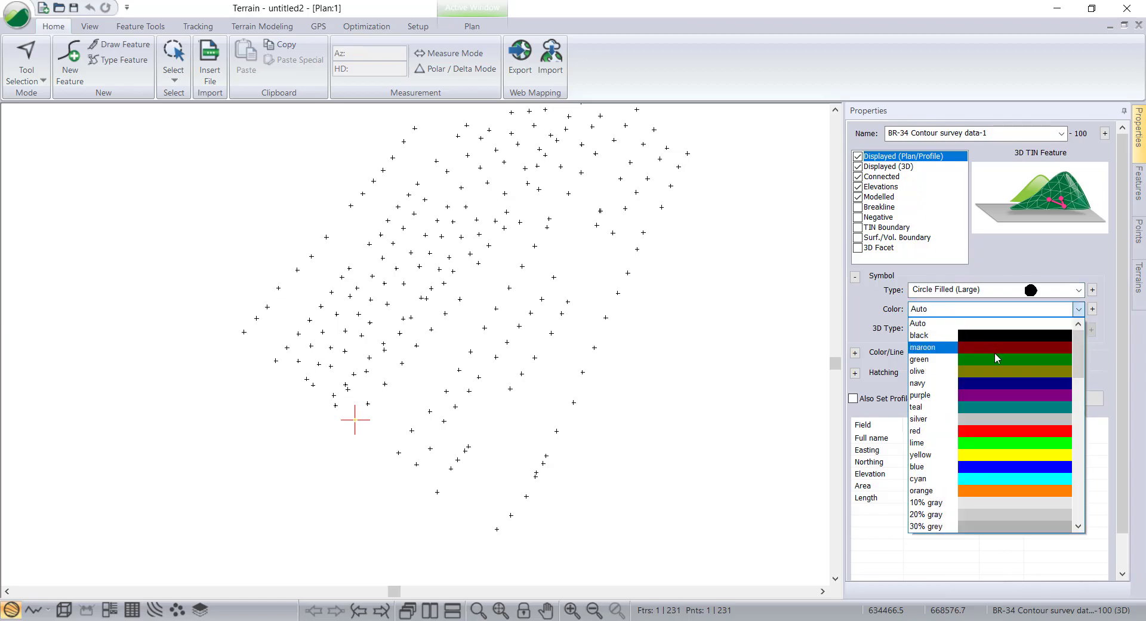
pyautogui.click(1007, 431)
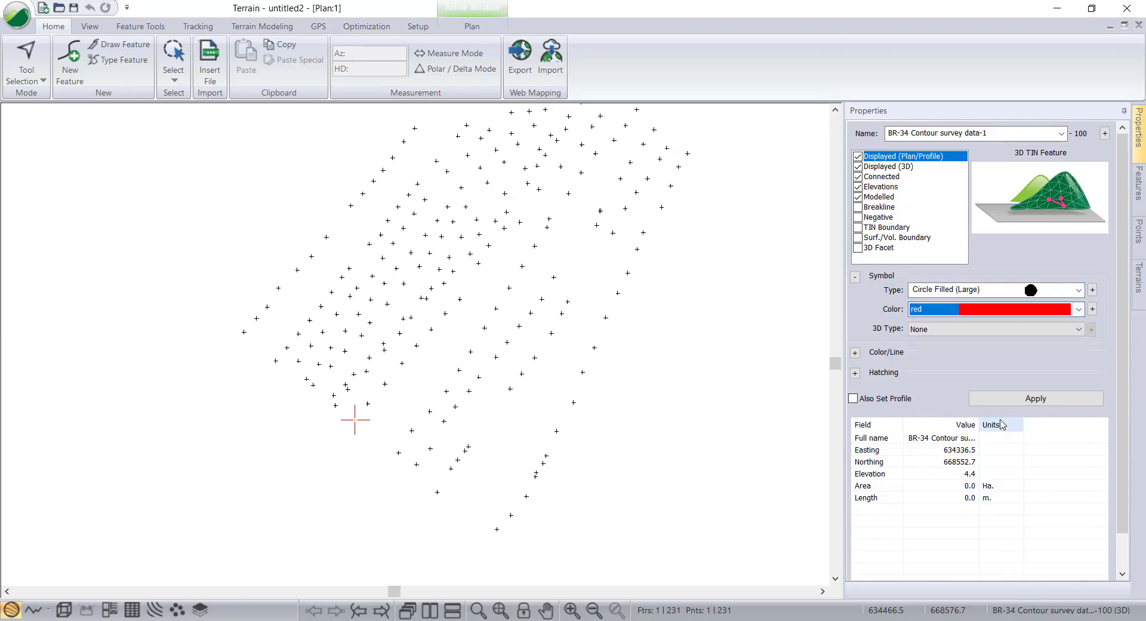
pyautogui.click(1030, 399)
pyautogui.click(326, 462)
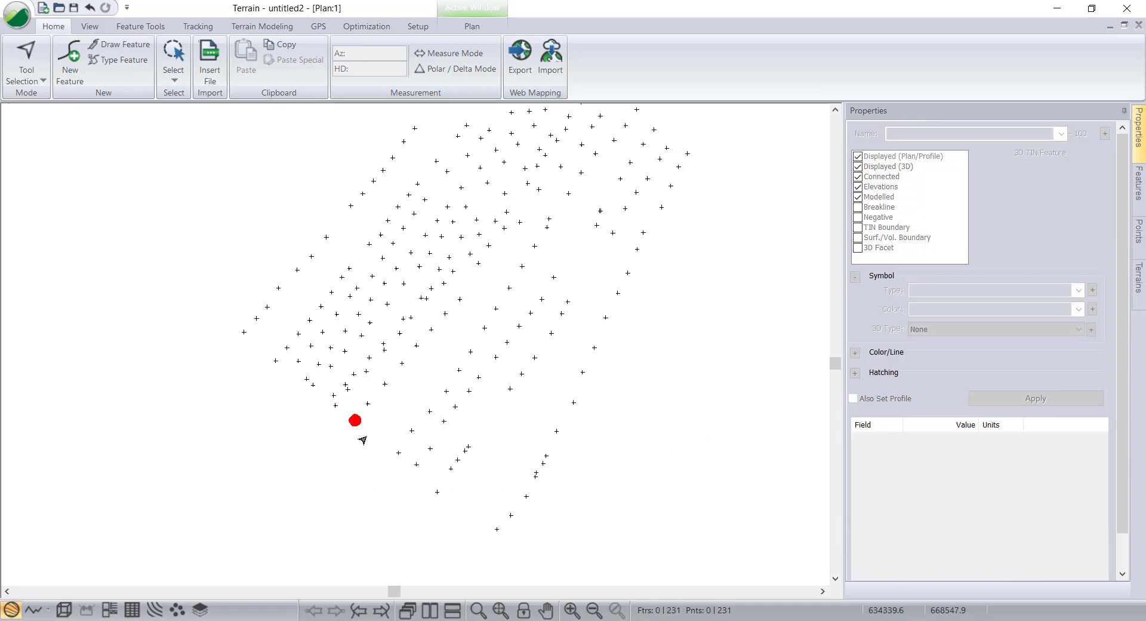
# Delete the red-marked survey point at the lower-left corner of the survey.
pyautogui.click(355, 422)
pyautogui.rightClick(355, 422)
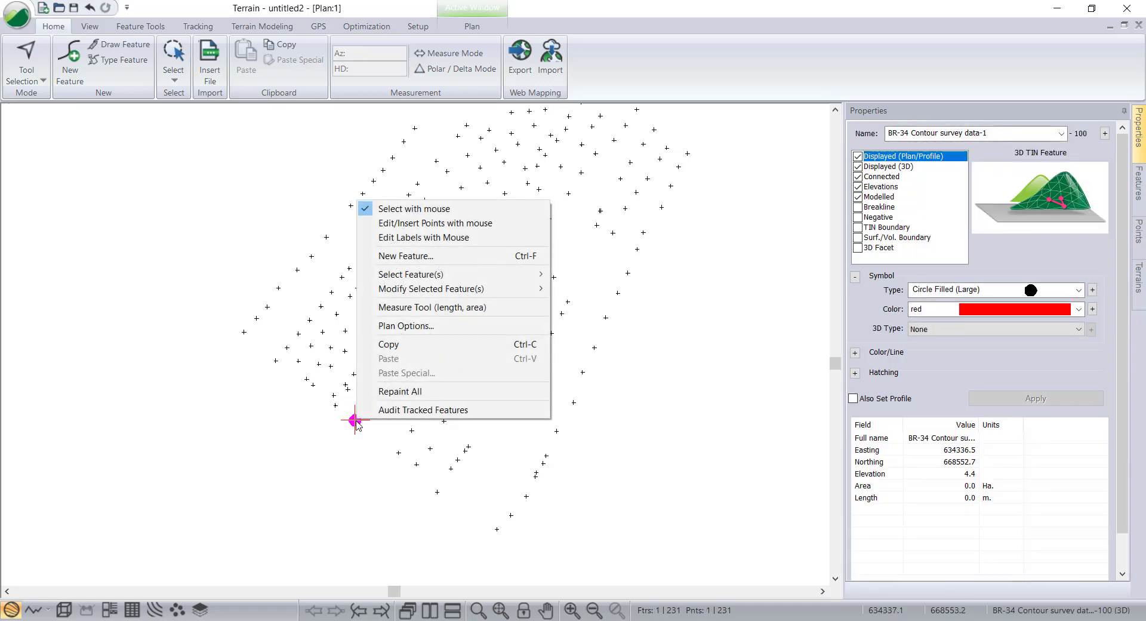
pyautogui.click(321, 441)
pyautogui.scroll(-1, 366, 430)
pyautogui.moveTo(371, 423); pyautogui.dragTo(344, 417, button='middle')
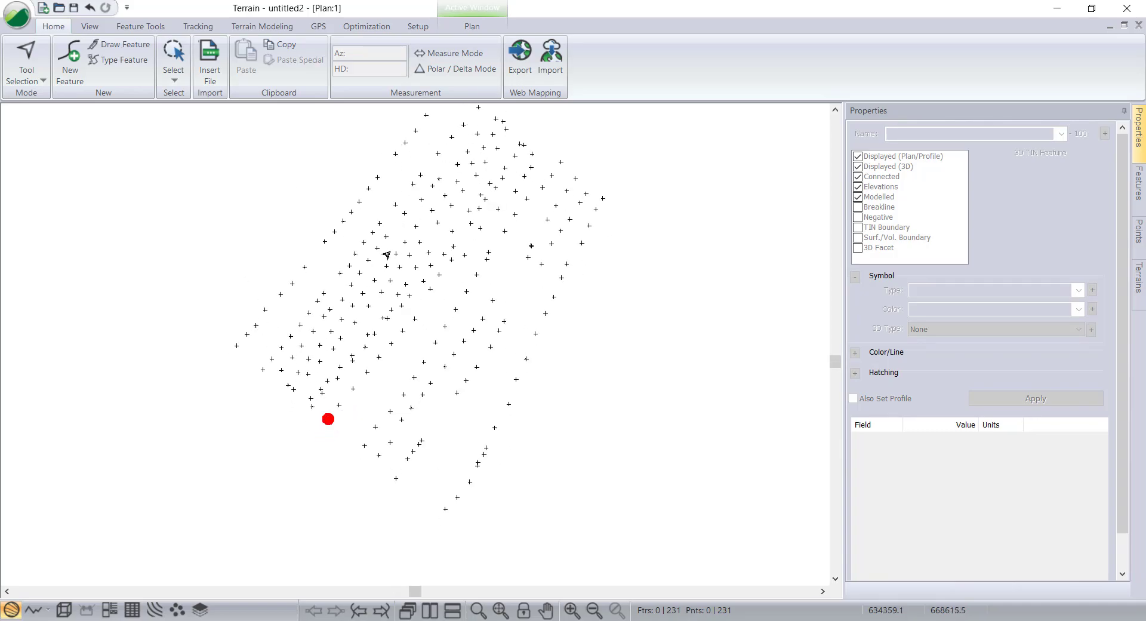
pyautogui.rightClick(331, 420)
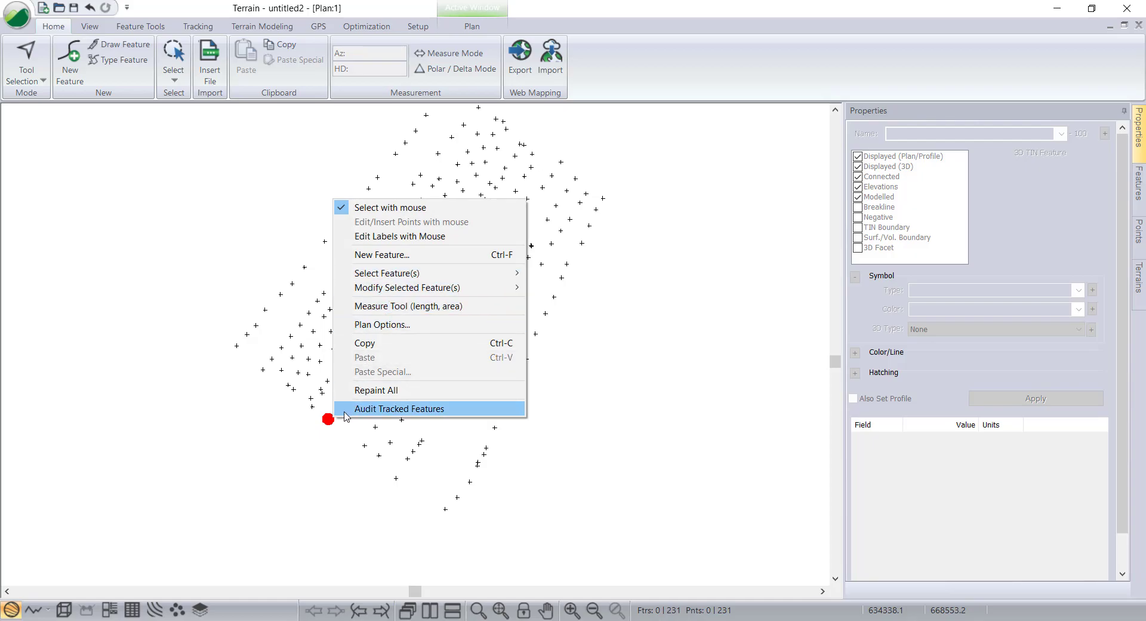
pyautogui.click(332, 420)
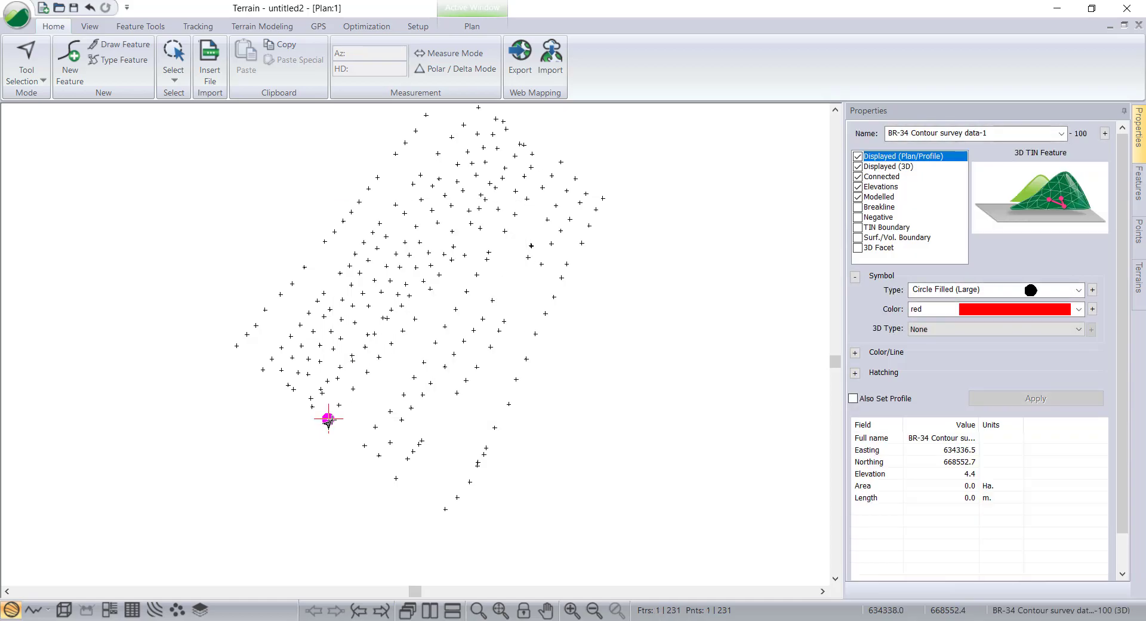
pyautogui.rightClick(330, 419)
pyautogui.moveTo(403, 281)
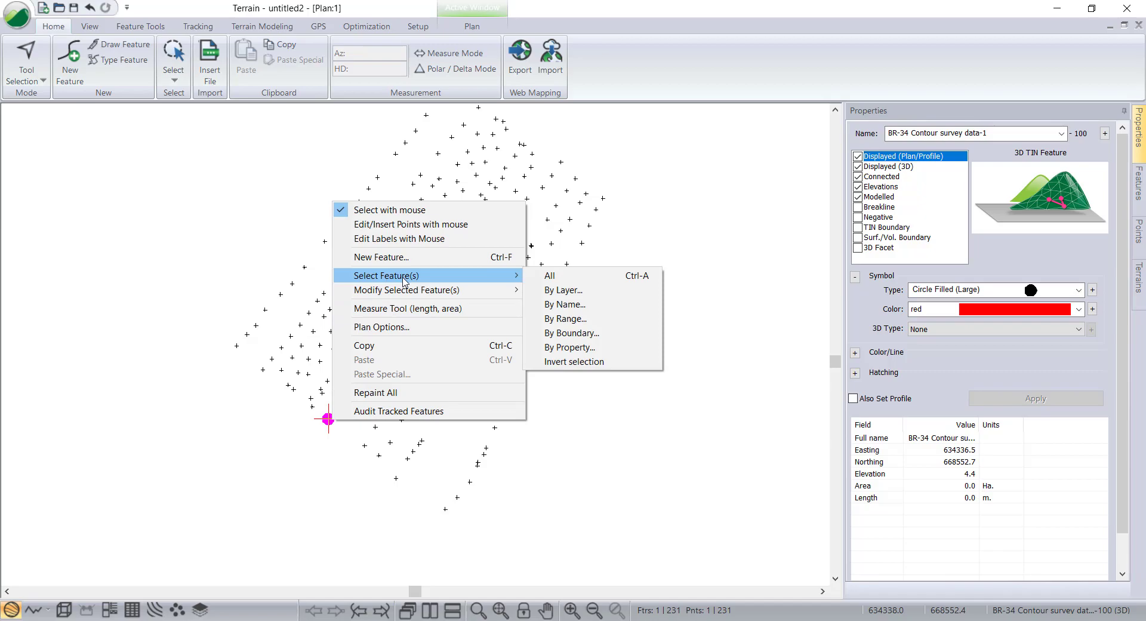
pyautogui.click(262, 447)
pyautogui.click(327, 421)
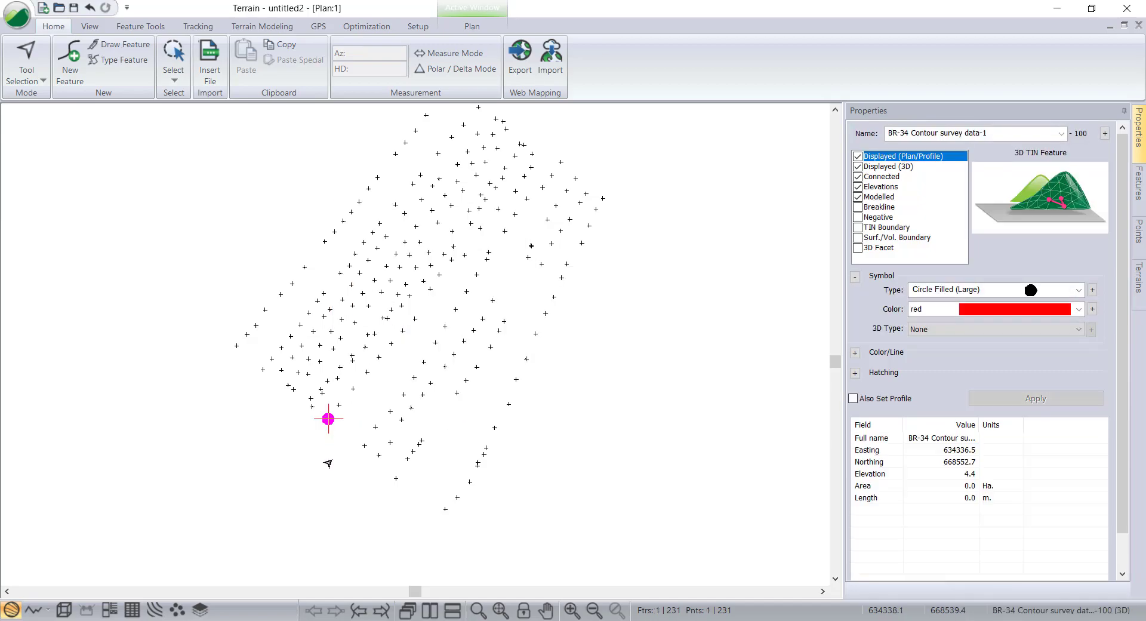
pyautogui.press('Delete')
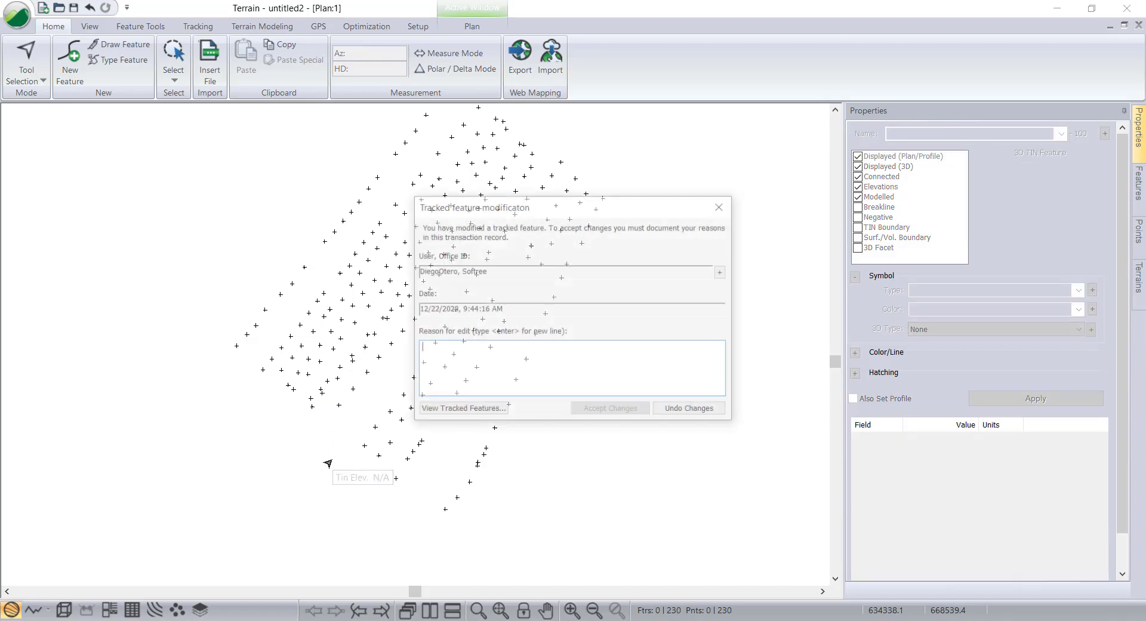
# Document the deletion with the reason 'Point out of the surface', confirm the user and office identification, and accept the changes.
pyautogui.moveTo(427, 206); pyautogui.dragTo(357, 209)
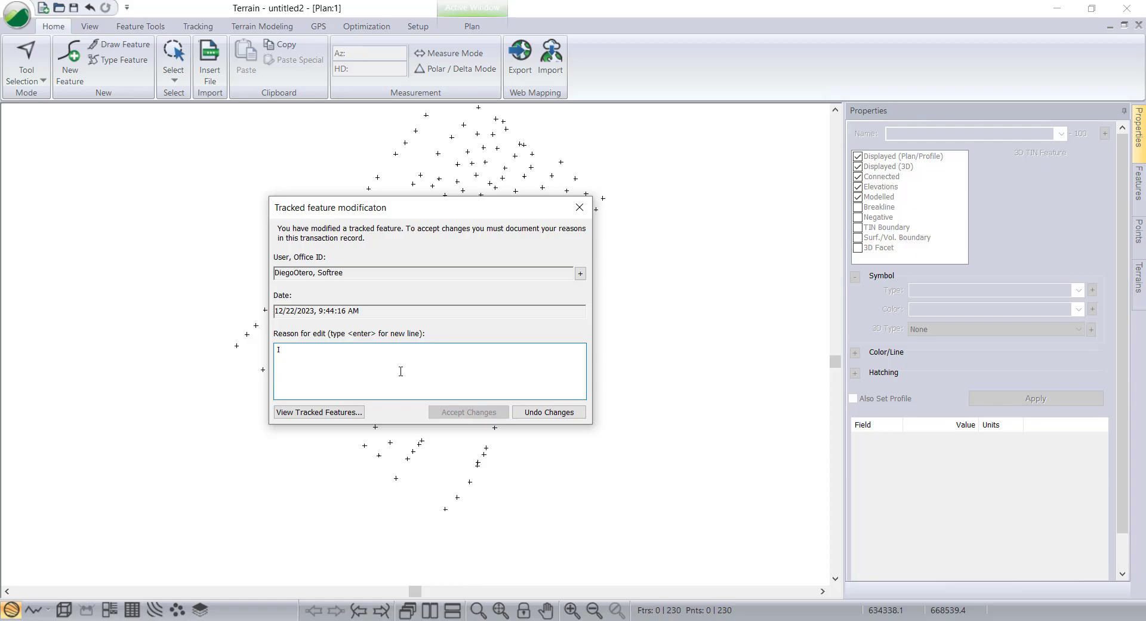
pyautogui.write('oint out of the surface')
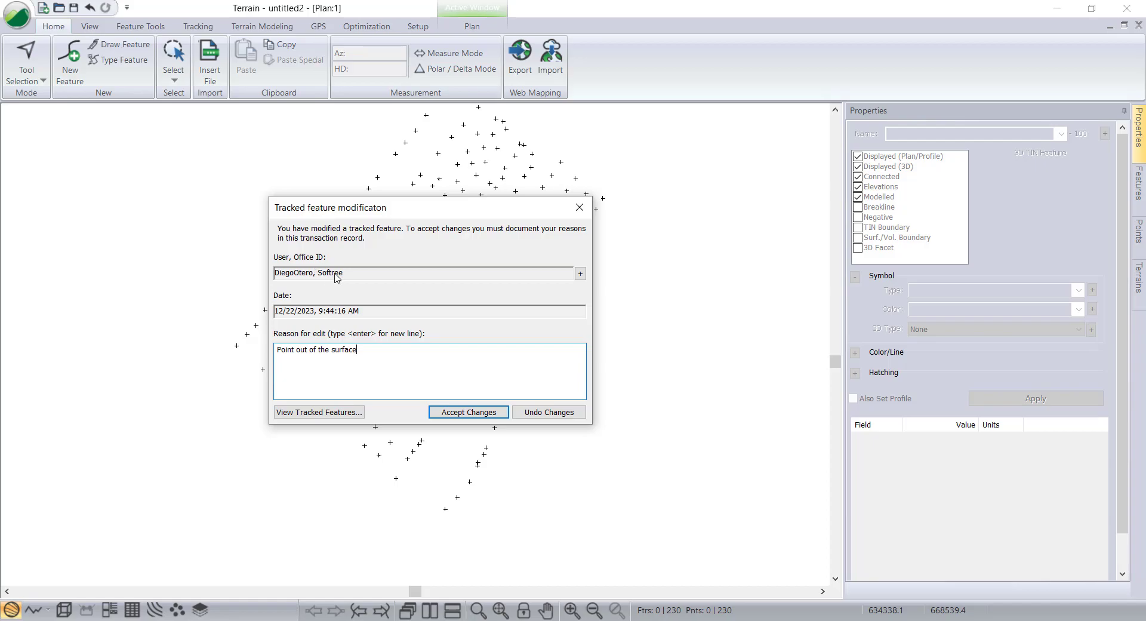
pyautogui.moveTo(444, 214); pyautogui.dragTo(420, 193)
pyautogui.click(557, 254)
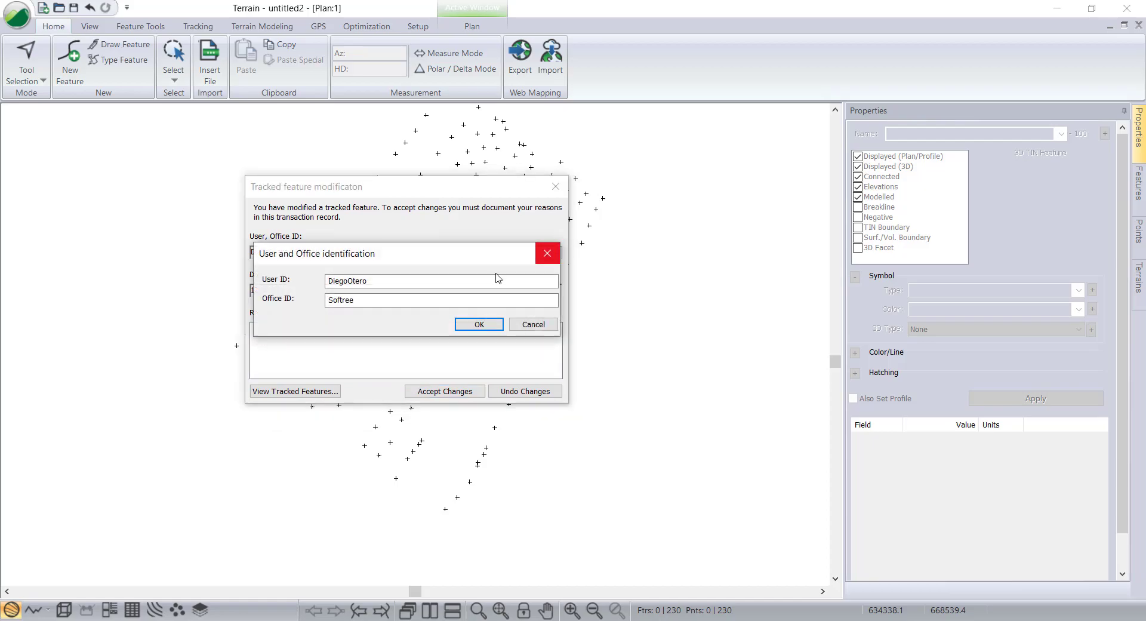
pyautogui.moveTo(286, 255); pyautogui.dragTo(278, 191)
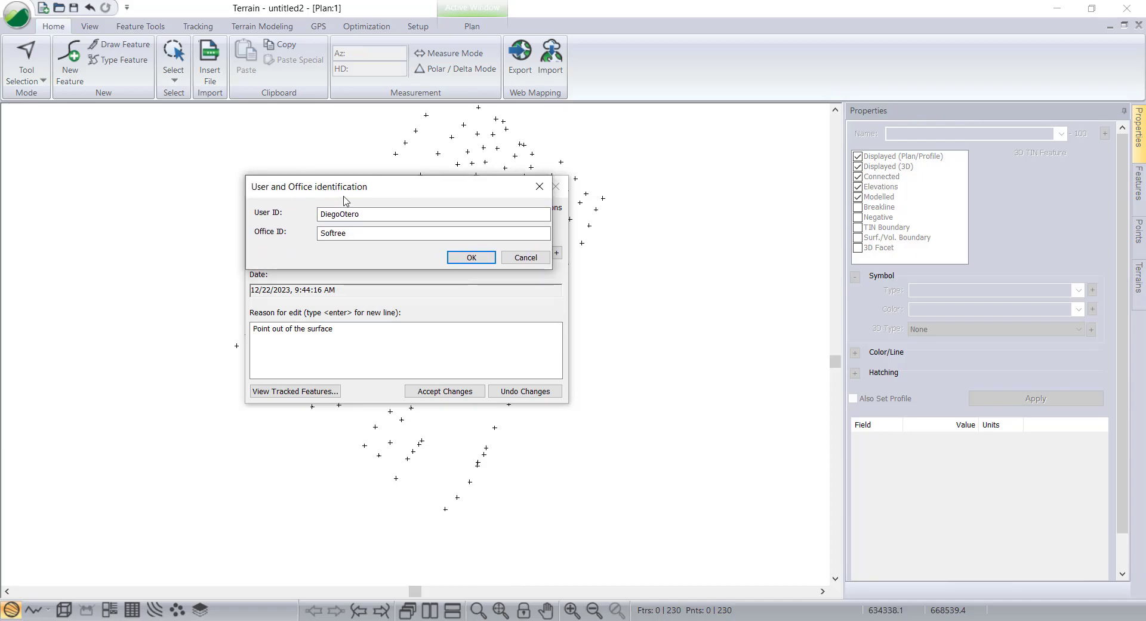
pyautogui.click(470, 257)
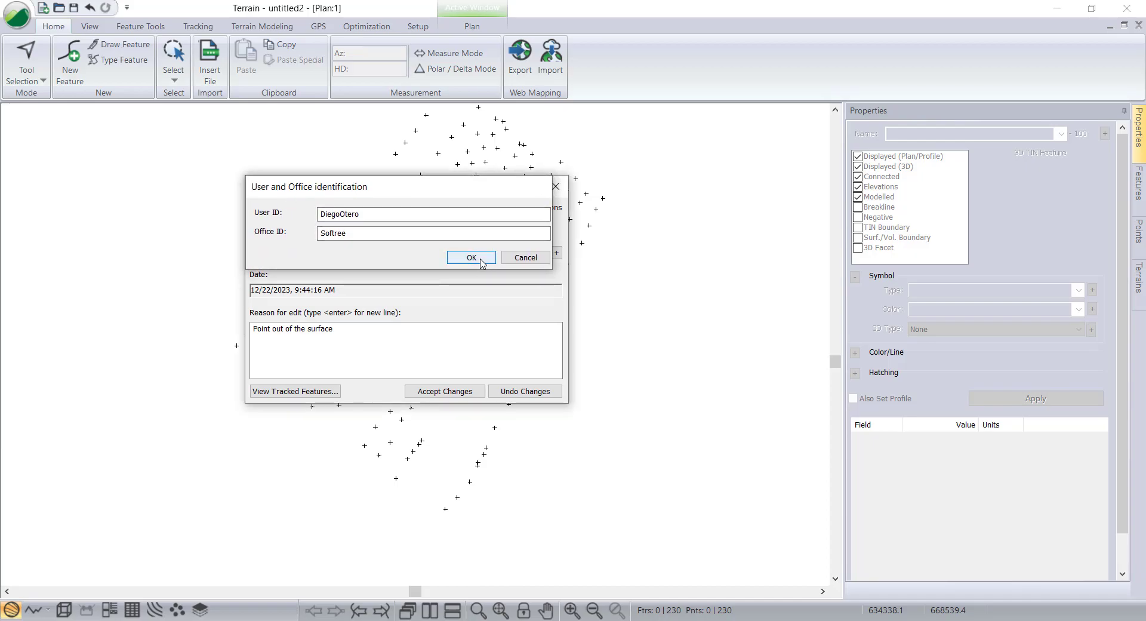
pyautogui.click(443, 391)
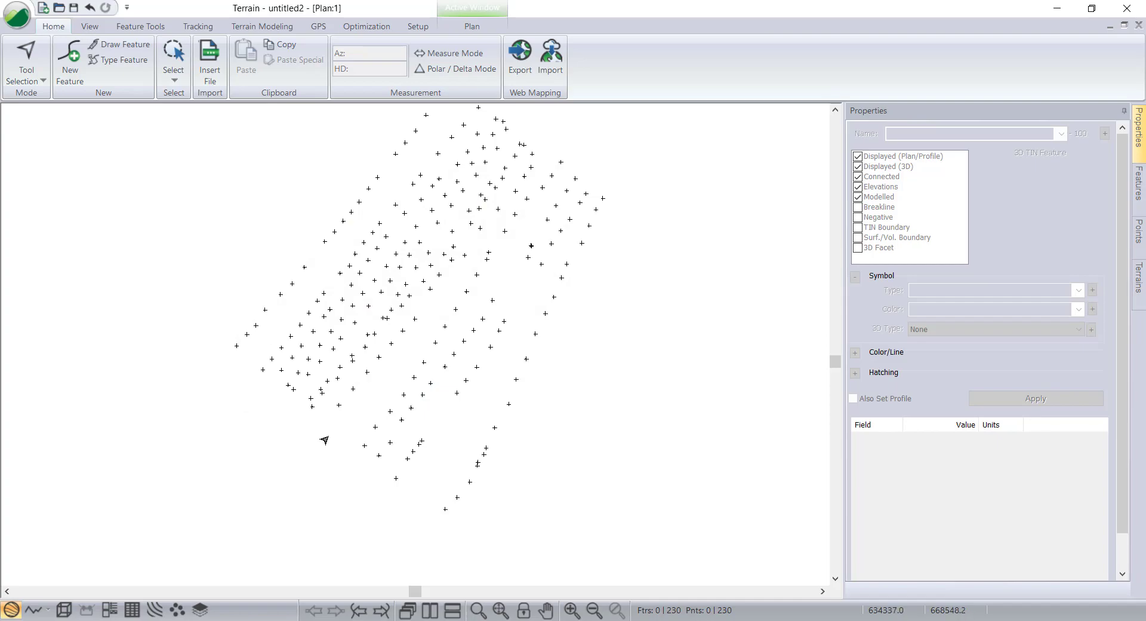
# Select the new lower-left corner survey point and change its symbol to Circle /w + in red.
pyautogui.scroll(-4, 326, 457)
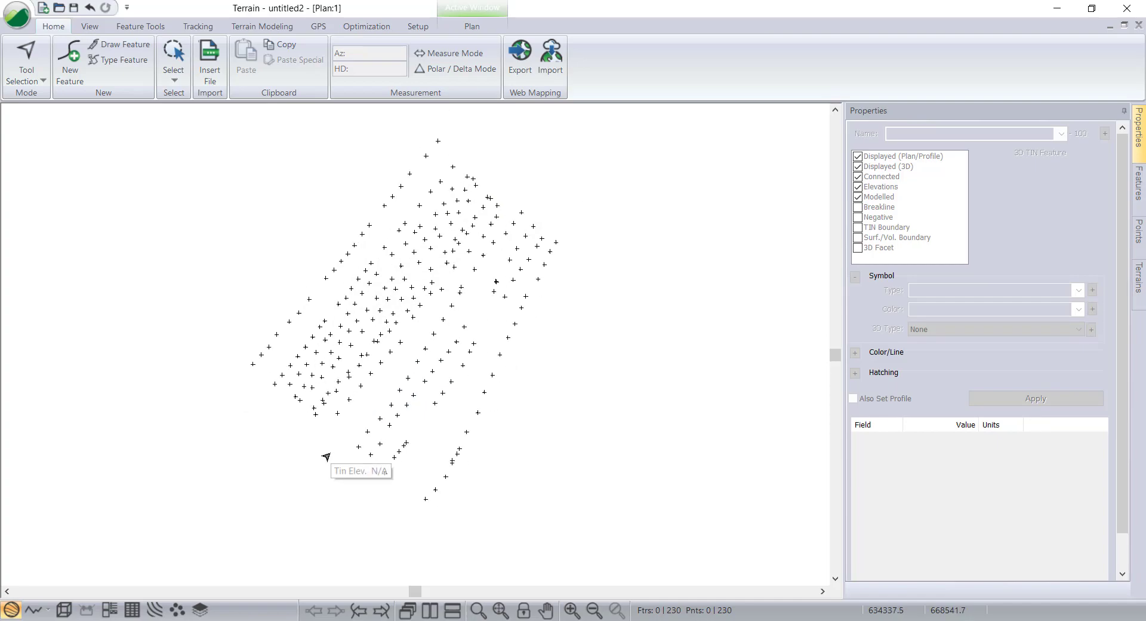
pyautogui.scroll(2, 333, 454)
pyautogui.moveTo(382, 443); pyautogui.dragTo(362, 465, button='middle')
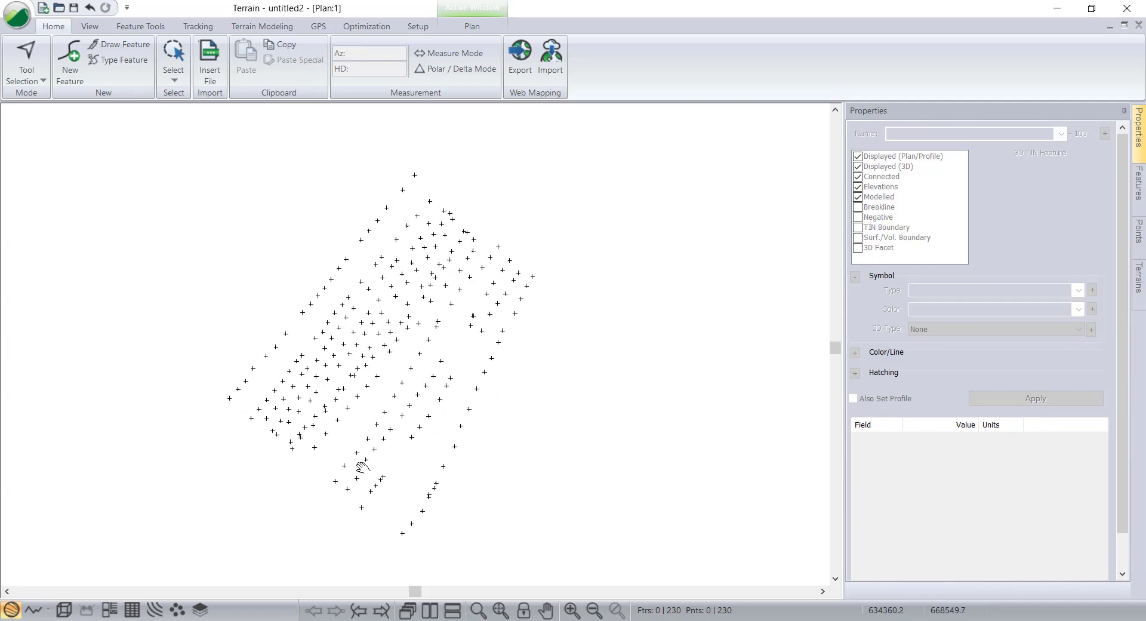
pyautogui.scroll(3, 386, 460)
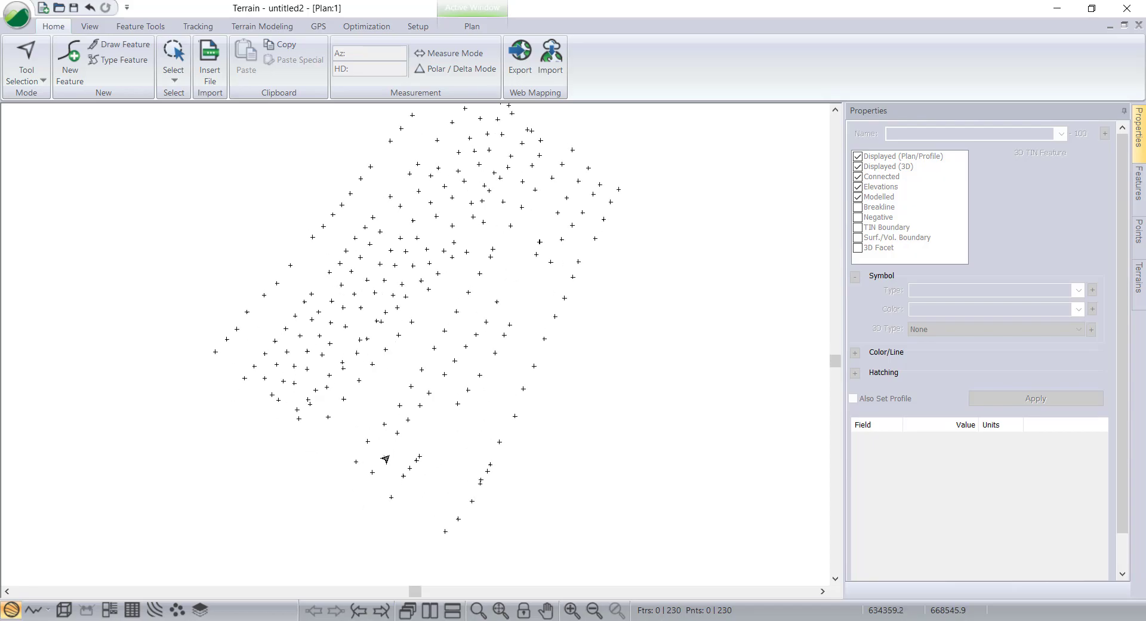
pyautogui.moveTo(396, 451); pyautogui.dragTo(360, 419, button='middle')
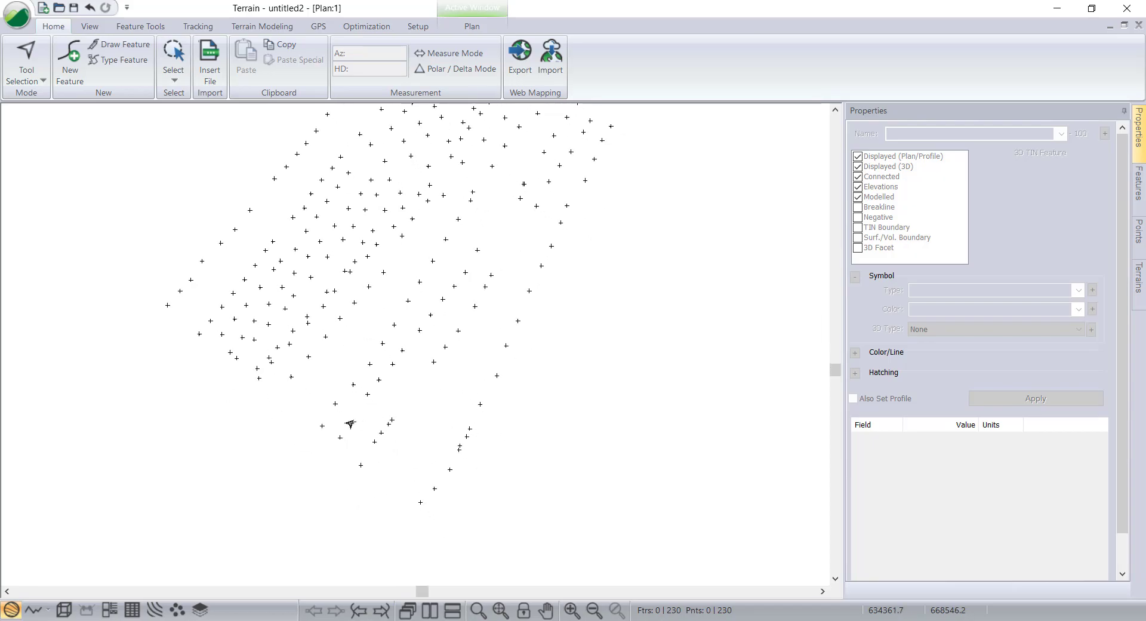
pyautogui.click(320, 429)
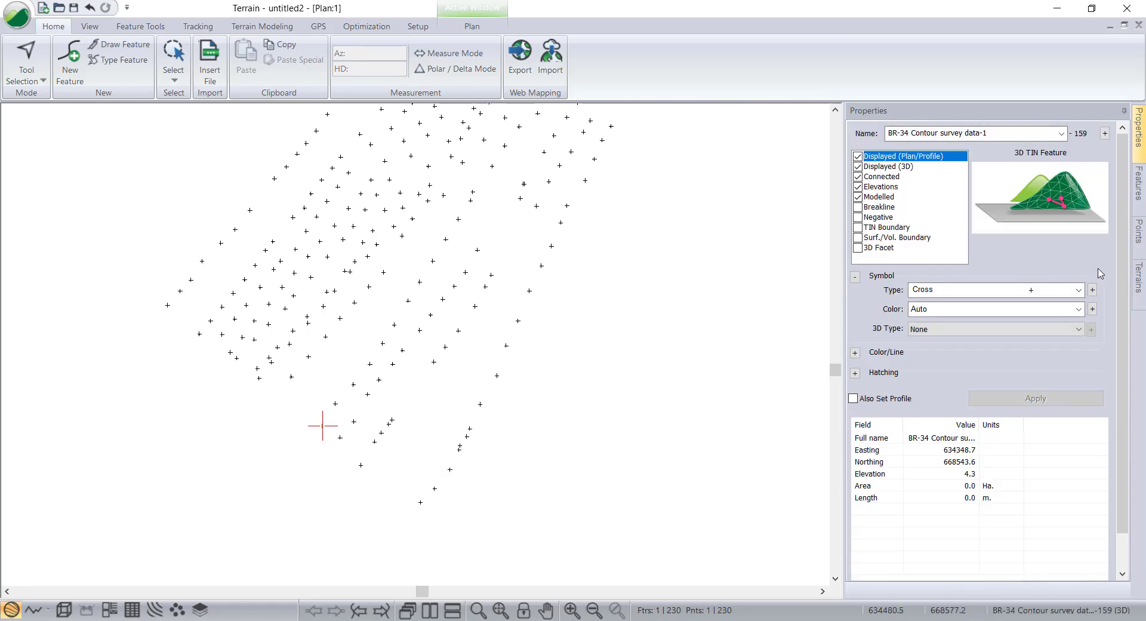
pyautogui.click(980, 293)
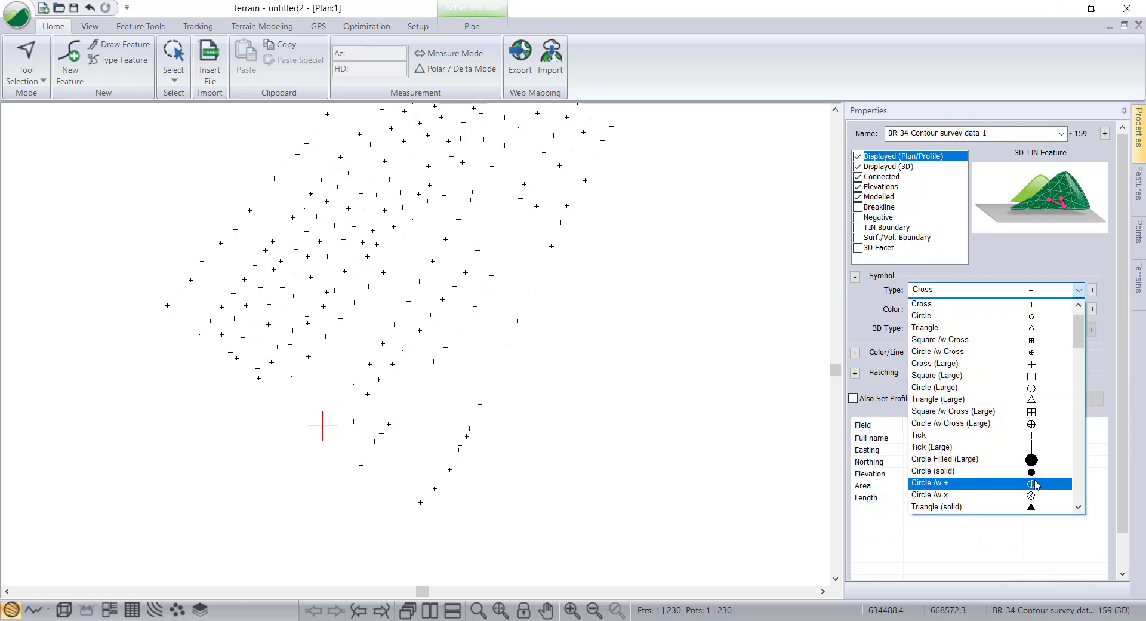
pyautogui.click(1031, 485)
pyautogui.click(1003, 309)
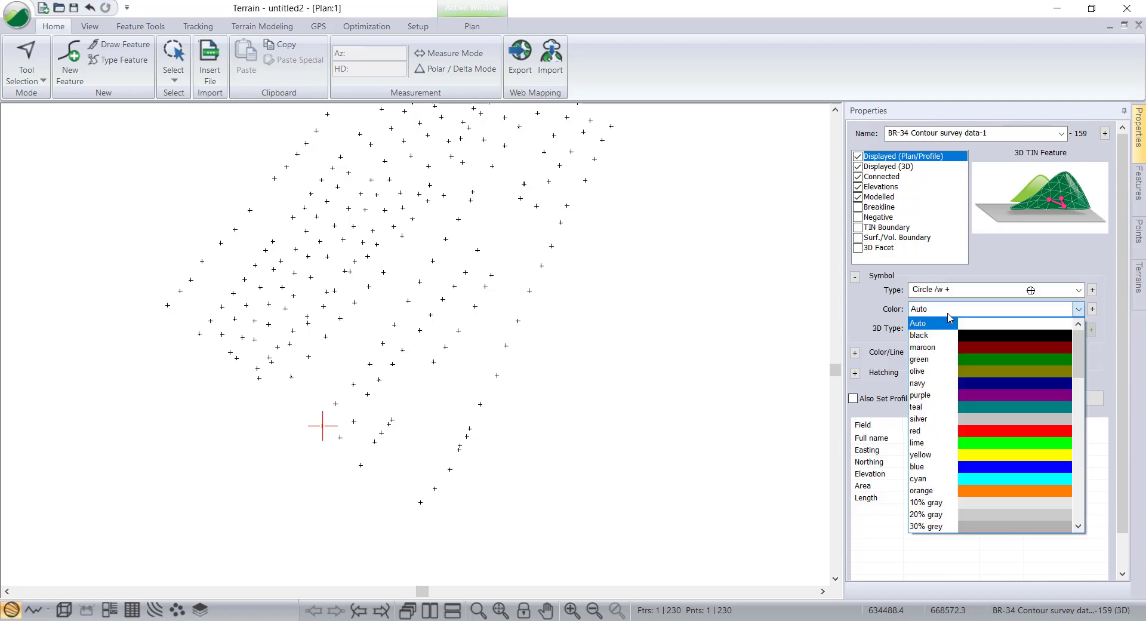
pyautogui.click(1000, 431)
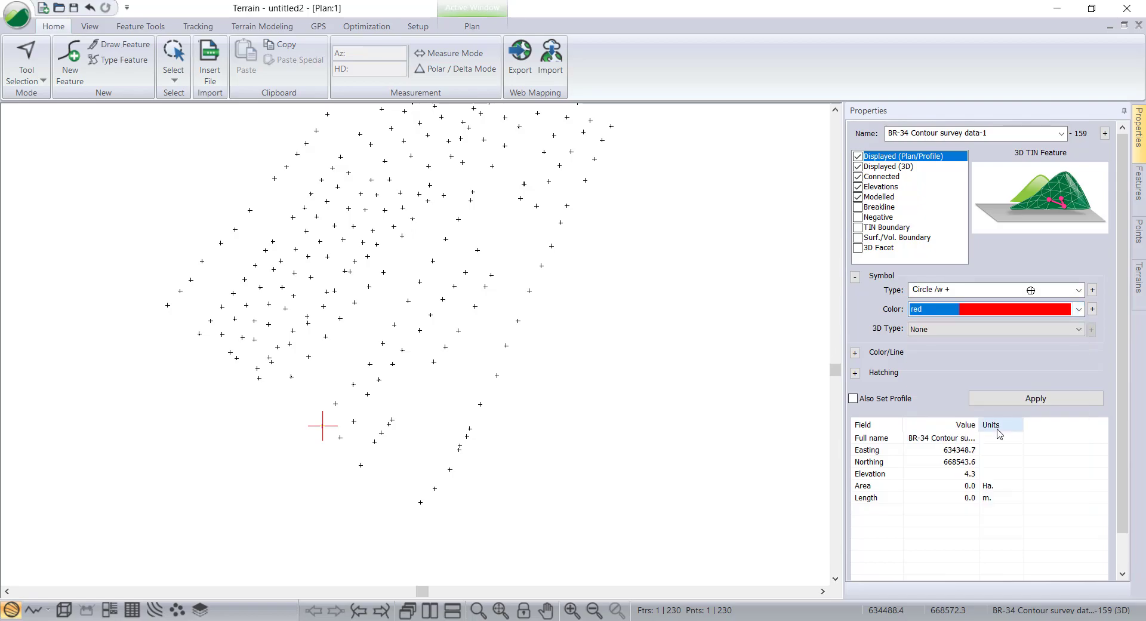
pyautogui.click(1035, 398)
# Switch to editing points with the mouse and move the marked survey point slightly.
pyautogui.click(333, 432)
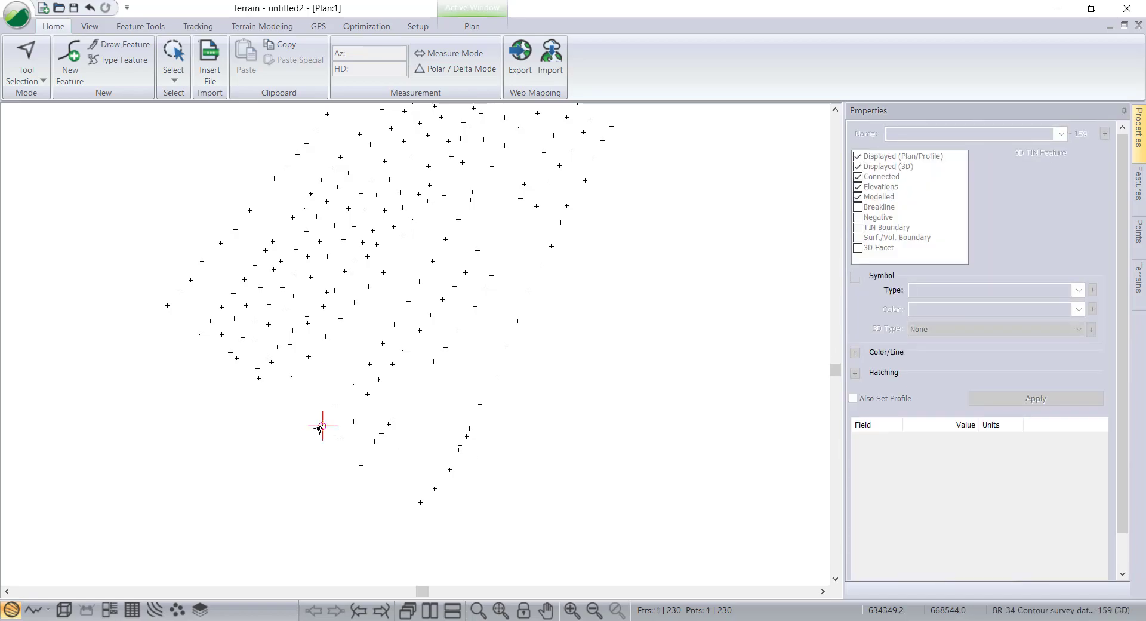
pyautogui.click(323, 426)
pyautogui.rightClick(323, 426)
pyautogui.click(271, 506)
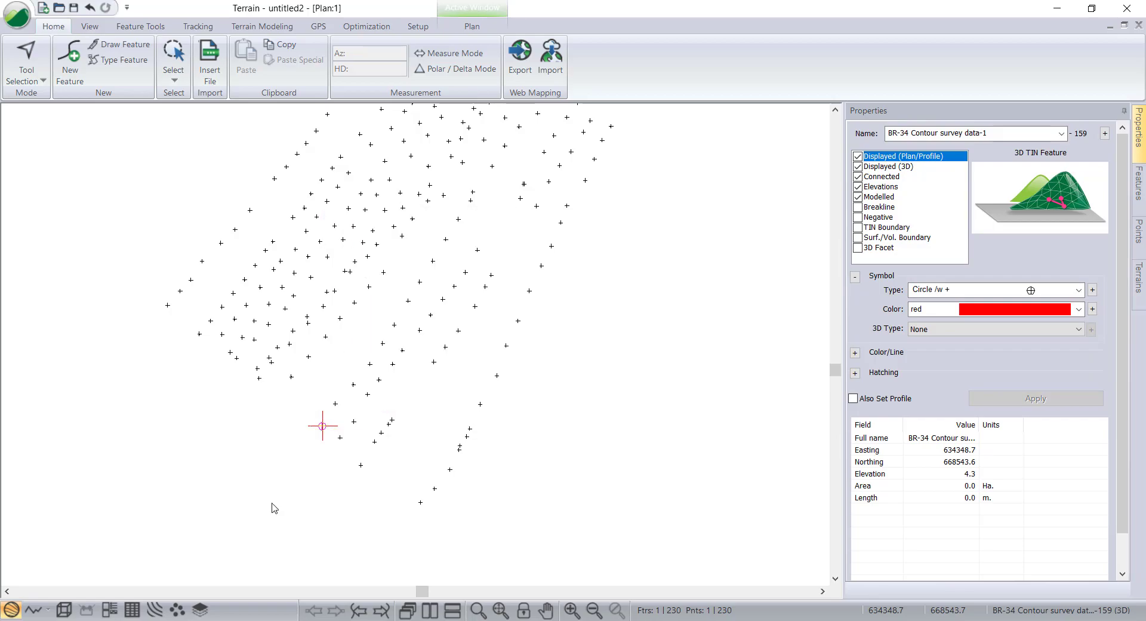
pyautogui.click(321, 428)
pyautogui.rightClick(320, 428)
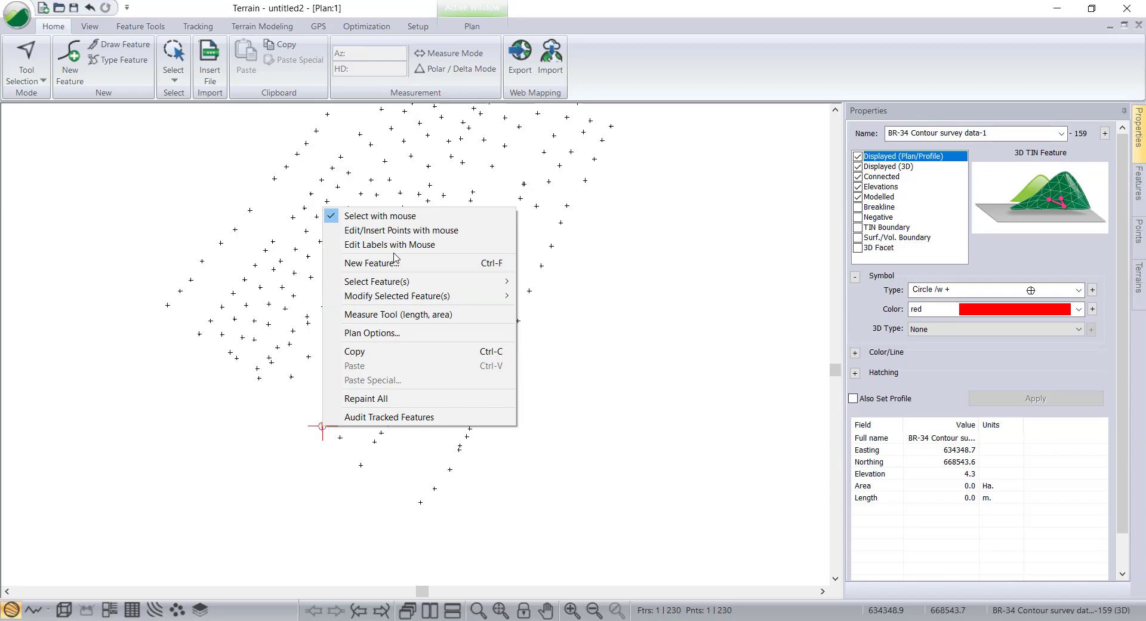
pyautogui.click(387, 231)
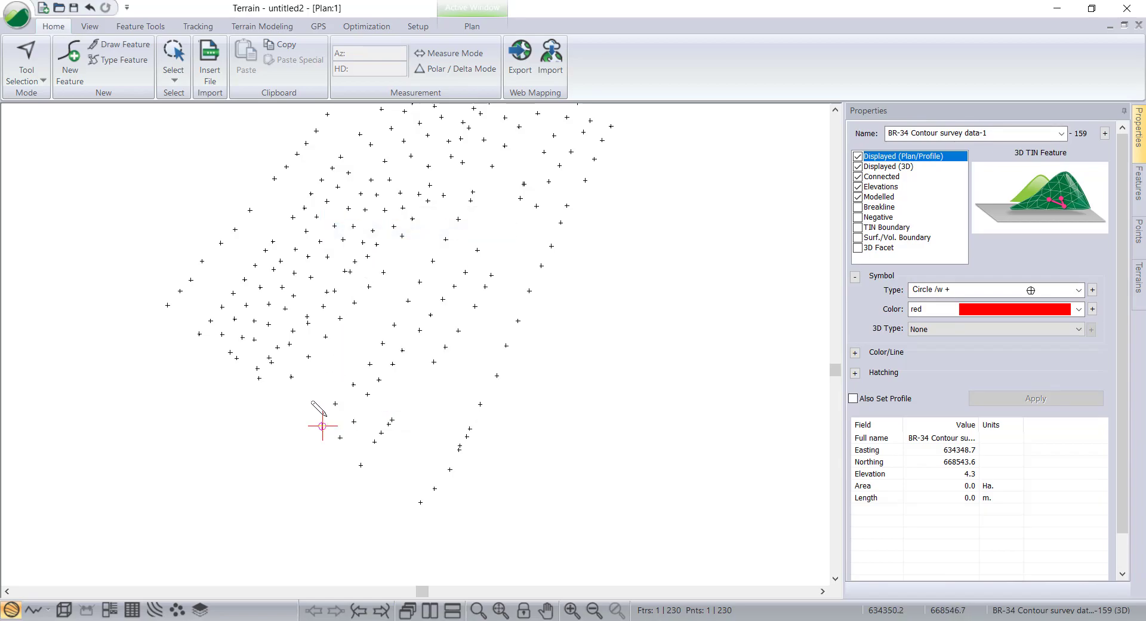
pyautogui.moveTo(317, 423); pyautogui.dragTo(313, 420)
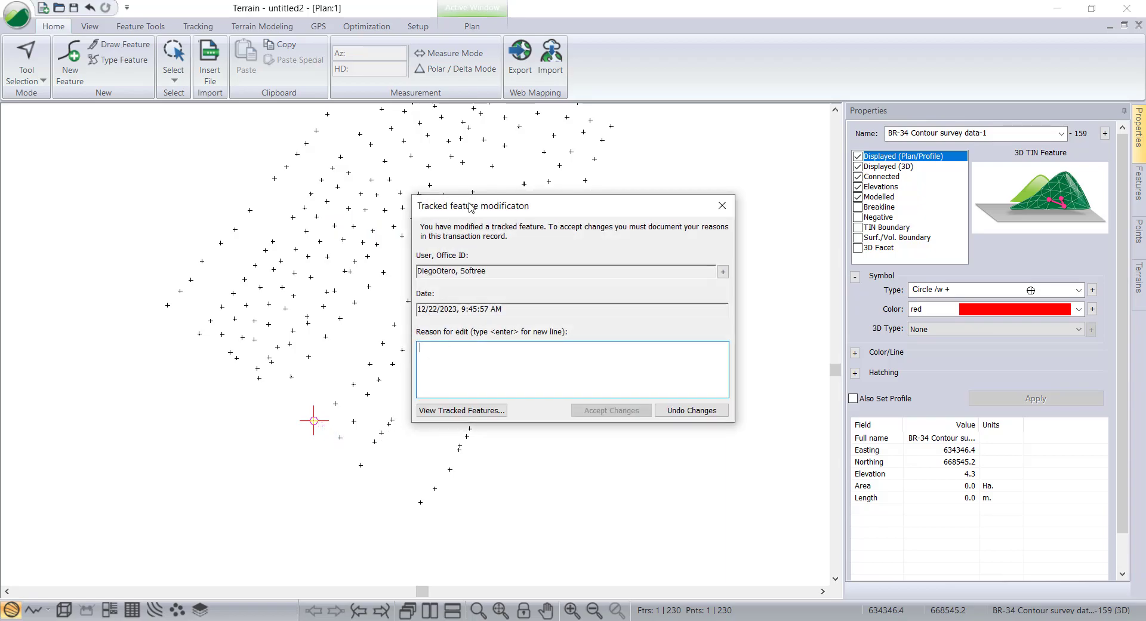
# Document the move with the reason 'Correct survey data' and accept the changes.
pyautogui.moveTo(471, 206); pyautogui.dragTo(377, 220)
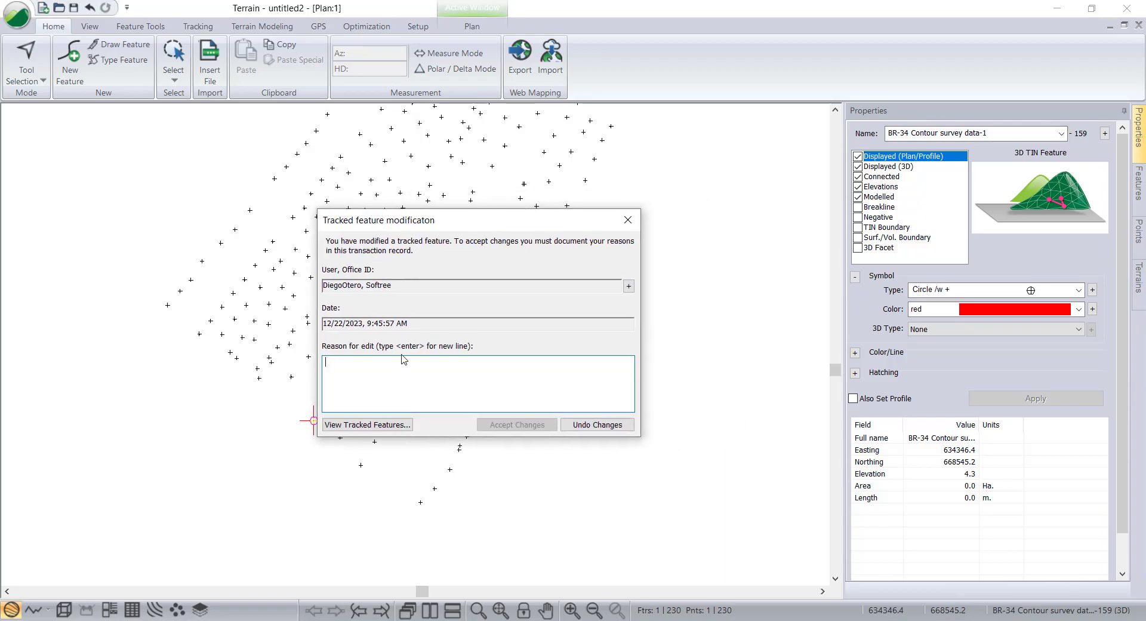
pyautogui.write('Correct survey data')
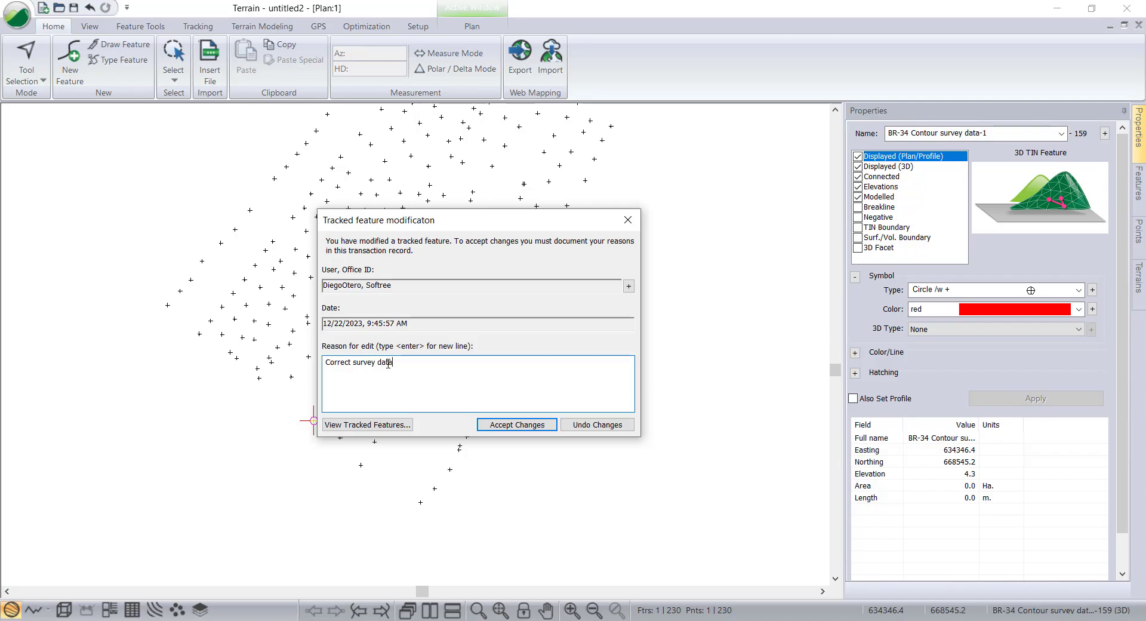
pyautogui.write('Point moved to c')
pyautogui.click(512, 429)
pyautogui.rightClick(587, 406)
pyautogui.click(623, 431)
pyautogui.moveTo(623, 431); pyautogui.dragTo(327, 429)
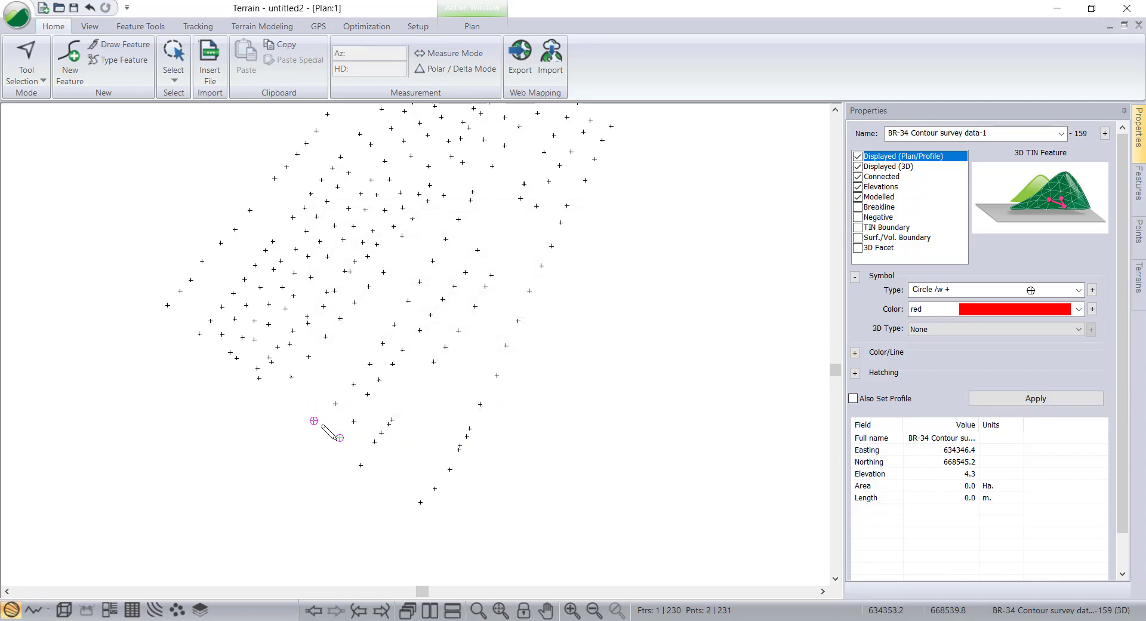
pyautogui.rightClick(578, 415)
pyautogui.click(627, 204)
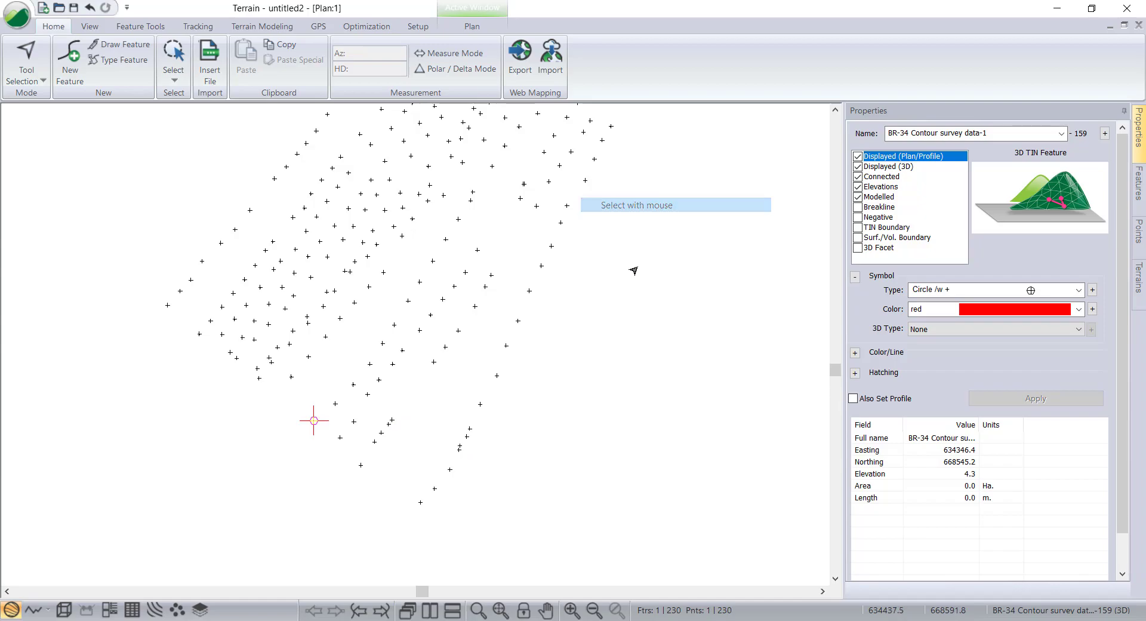
# Nudge the marked survey point slightly using point editing mode and switch back to selecting with the mouse.
pyautogui.click(313, 422)
pyautogui.rightClick(313, 422)
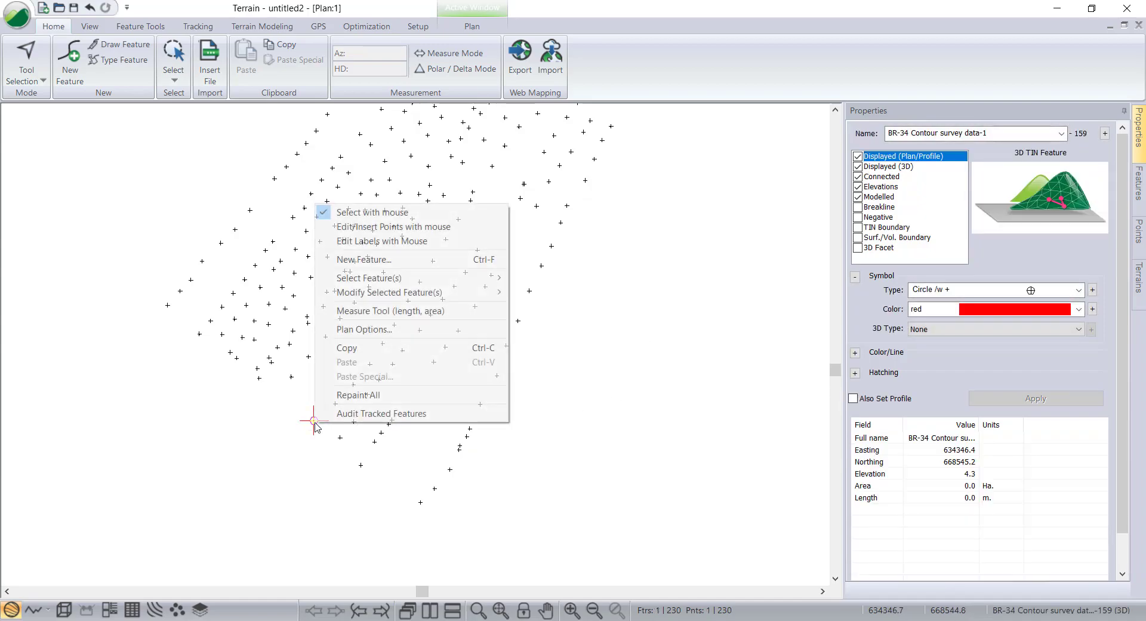
pyautogui.click(361, 227)
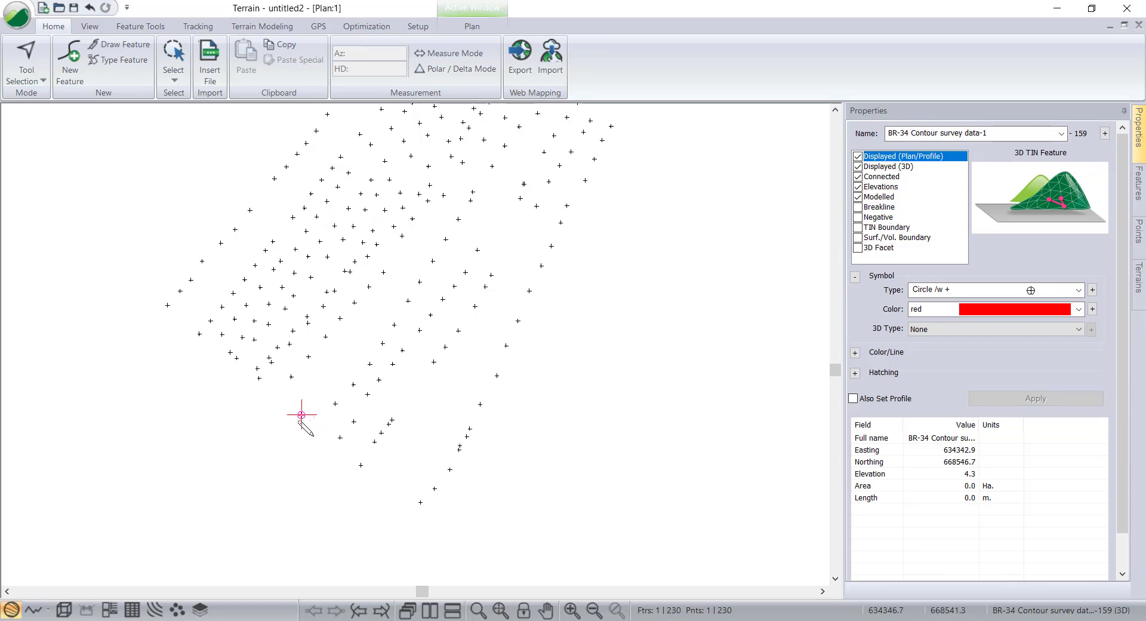
pyautogui.rightClick(301, 425)
pyautogui.click(356, 230)
pyautogui.click(620, 429)
pyautogui.scroll(-1, 558, 469)
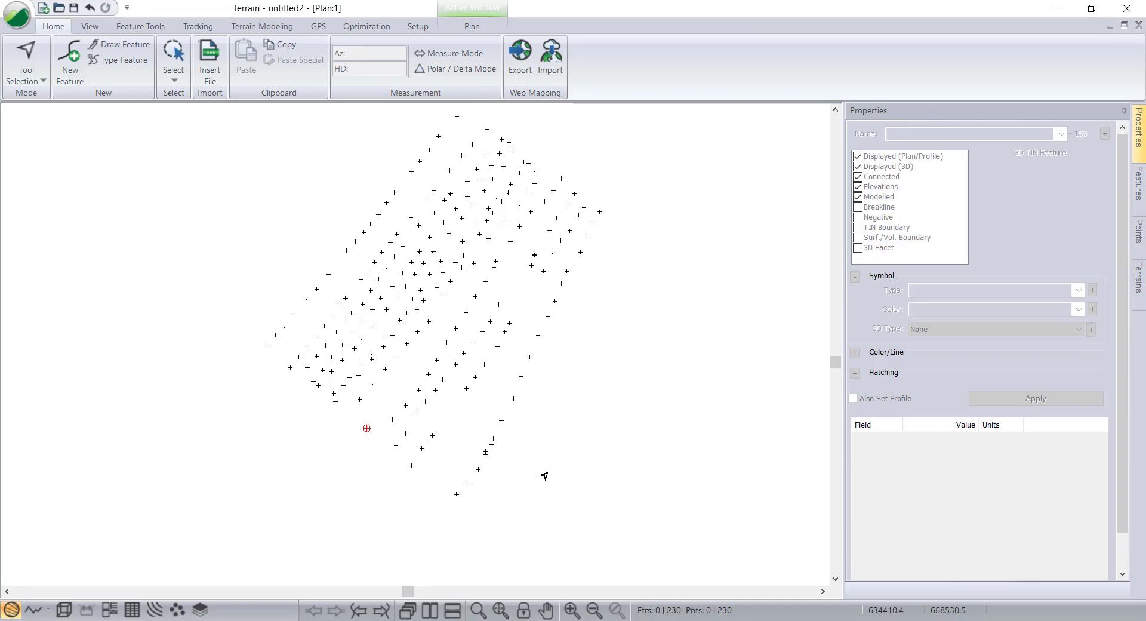
pyautogui.moveTo(569, 317); pyautogui.dragTo(555, 348, button='middle')
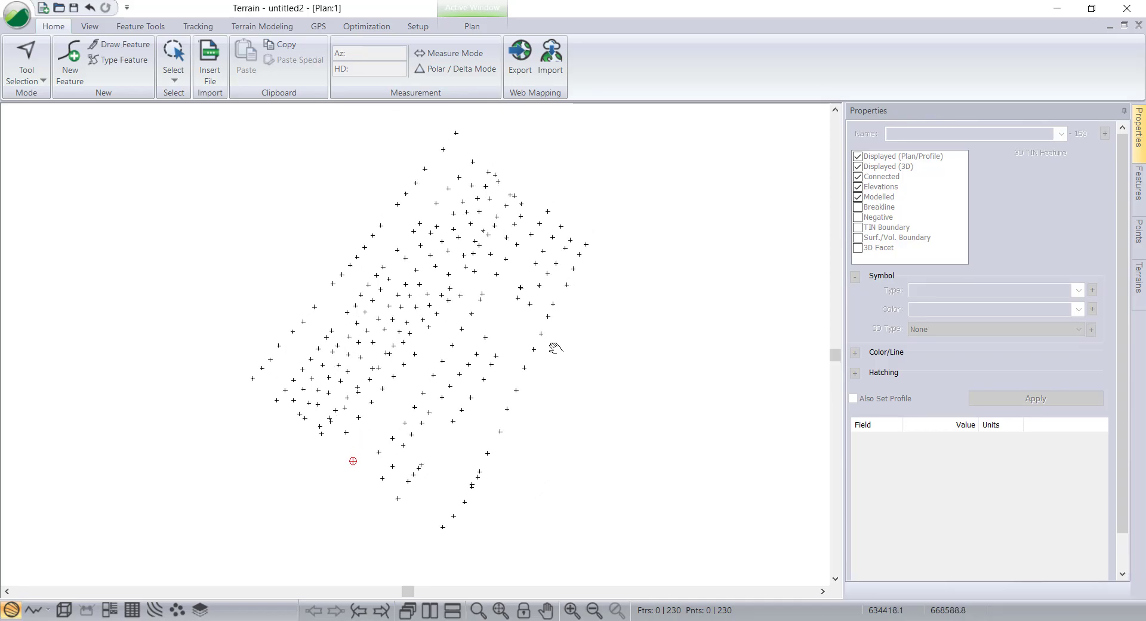
pyautogui.moveTo(510, 411); pyautogui.dragTo(407, 374, button='middle')
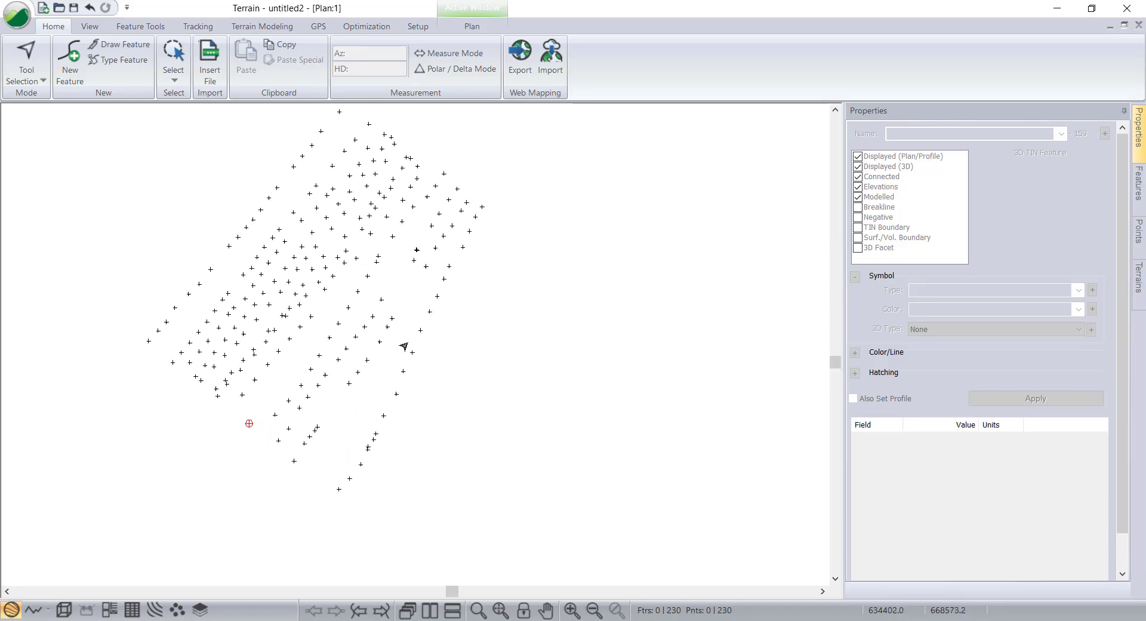
# Open the Audit Tracked Features dialog and inspect the modification record of the deleted survey point.
pyautogui.click(196, 28)
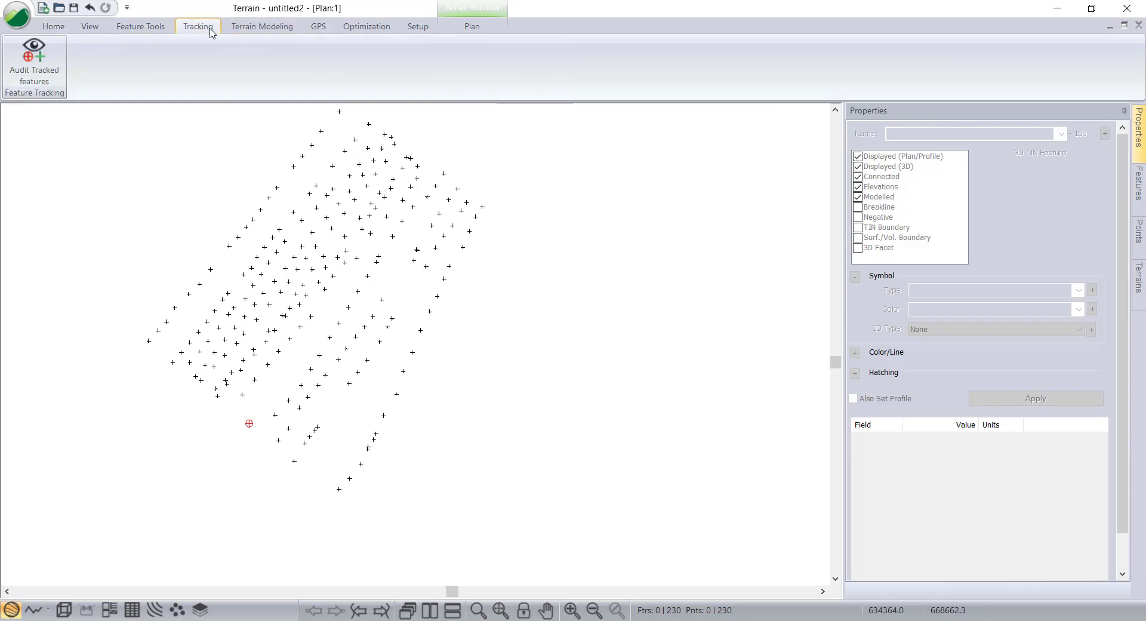
pyautogui.click(39, 72)
pyautogui.moveTo(150, 23); pyautogui.dragTo(384, 148)
pyautogui.moveTo(383, 188); pyautogui.dragTo(379, 243)
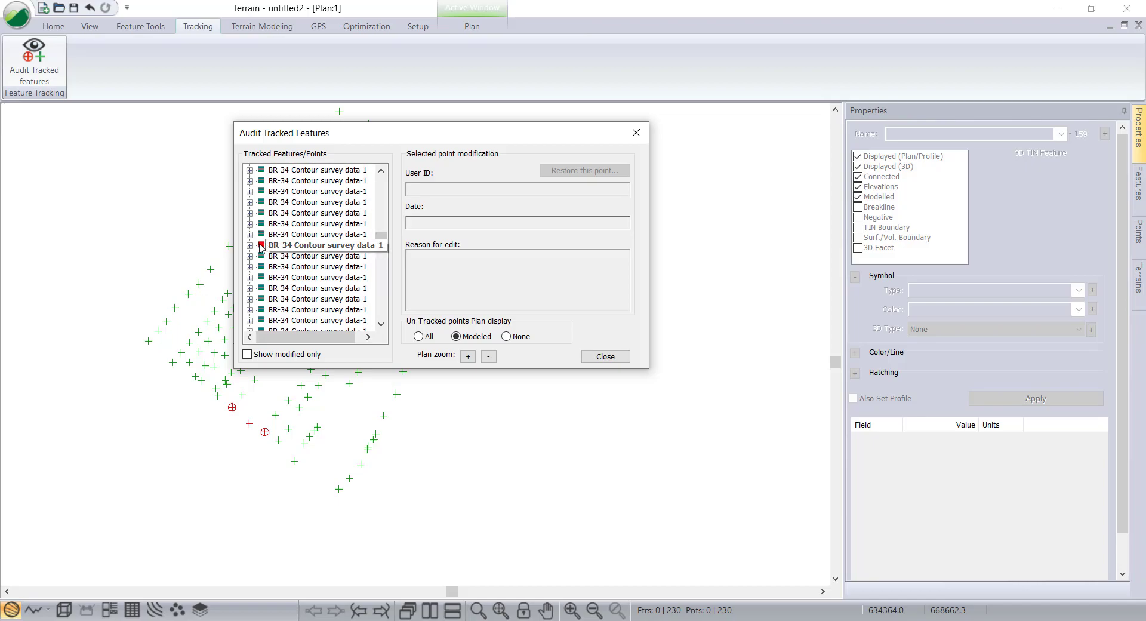
pyautogui.click(261, 246)
pyautogui.click(250, 245)
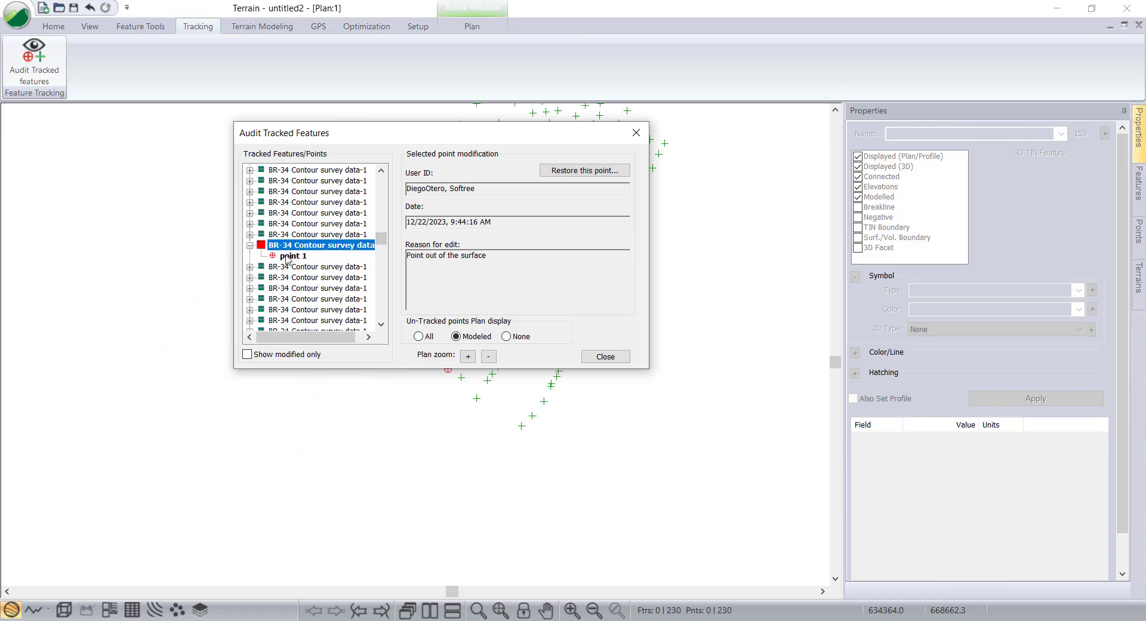
pyautogui.click(288, 256)
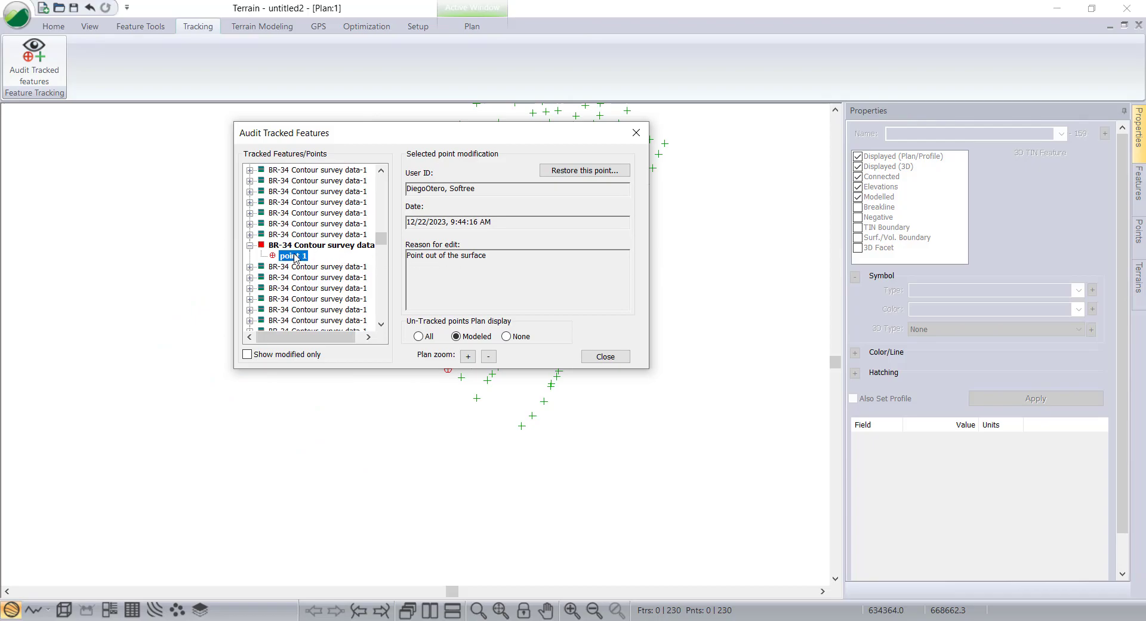
# Scroll through the tracked features list and inspect the moved survey point's modification record.
pyautogui.moveTo(360, 133); pyautogui.dragTo(336, 128)
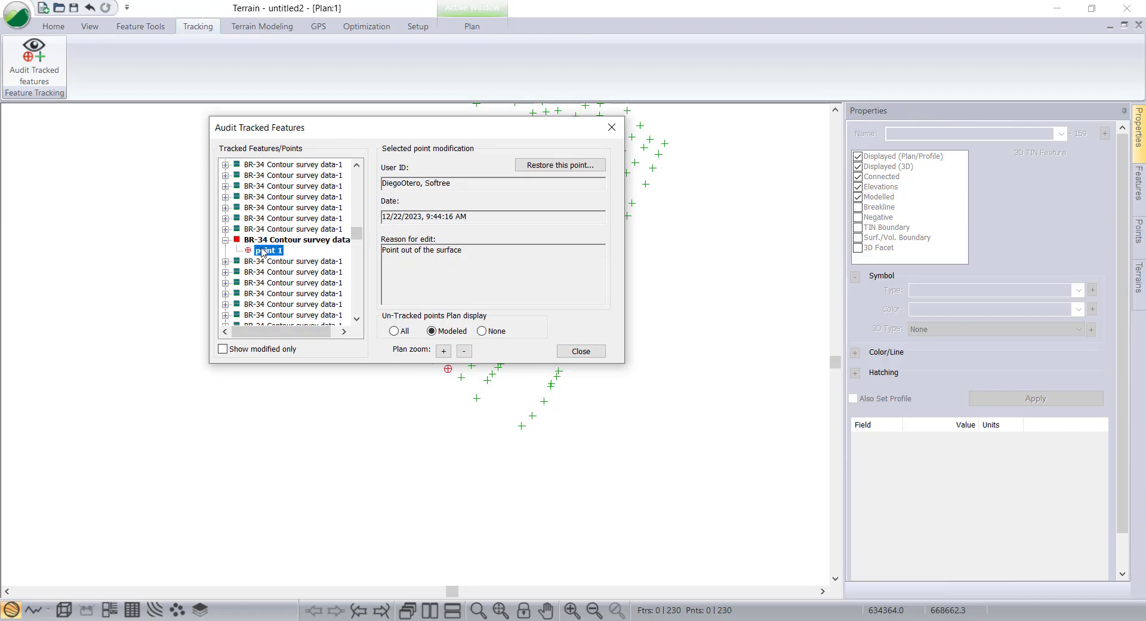
pyautogui.scroll(-3, 292, 262)
pyautogui.scroll(4, 304, 266)
pyautogui.scroll(-1, 316, 263)
pyautogui.moveTo(356, 238); pyautogui.dragTo(354, 278)
pyautogui.click(266, 220)
pyautogui.click(226, 219)
pyautogui.click(274, 230)
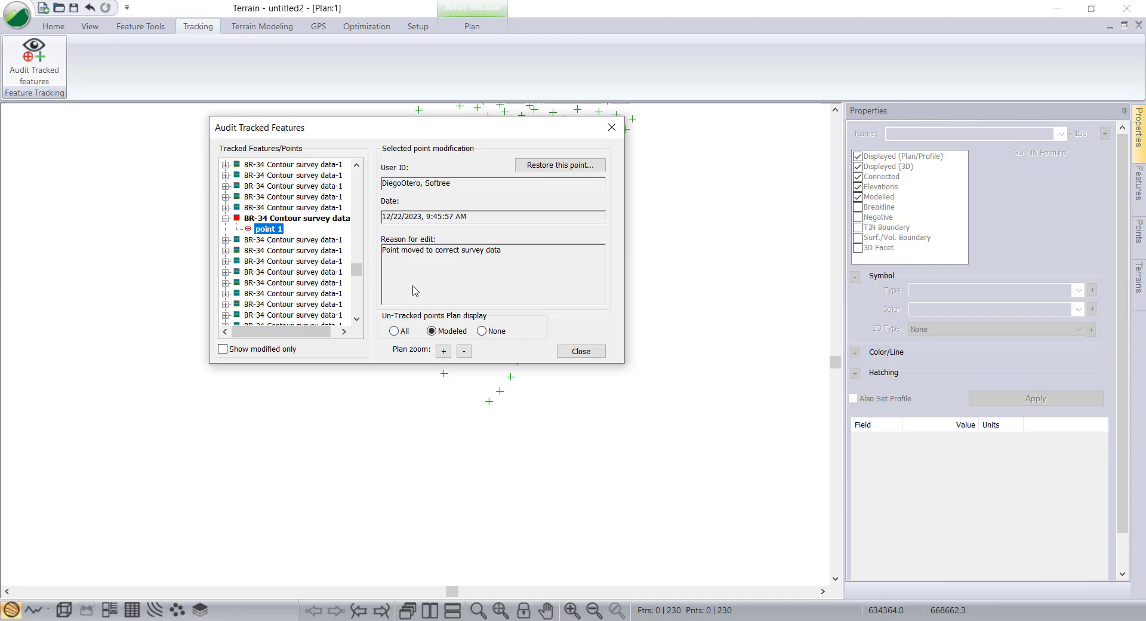
# Show only modified features and restore the original tracked point for the point marked out of the surface.
pyautogui.click(222, 349)
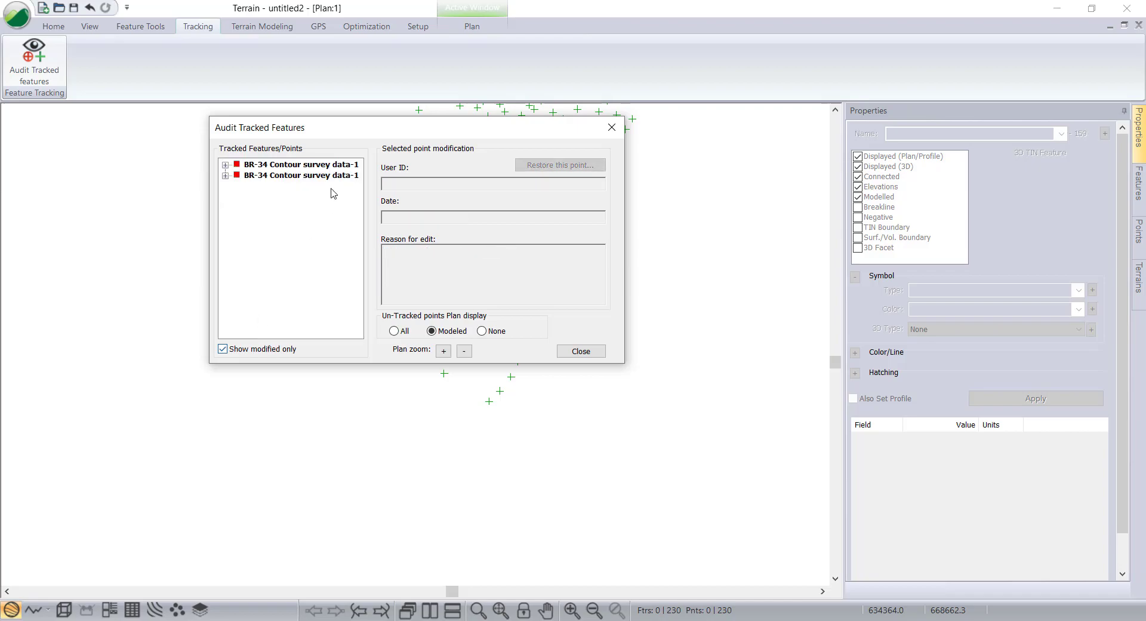
pyautogui.click(225, 164)
pyautogui.click(225, 186)
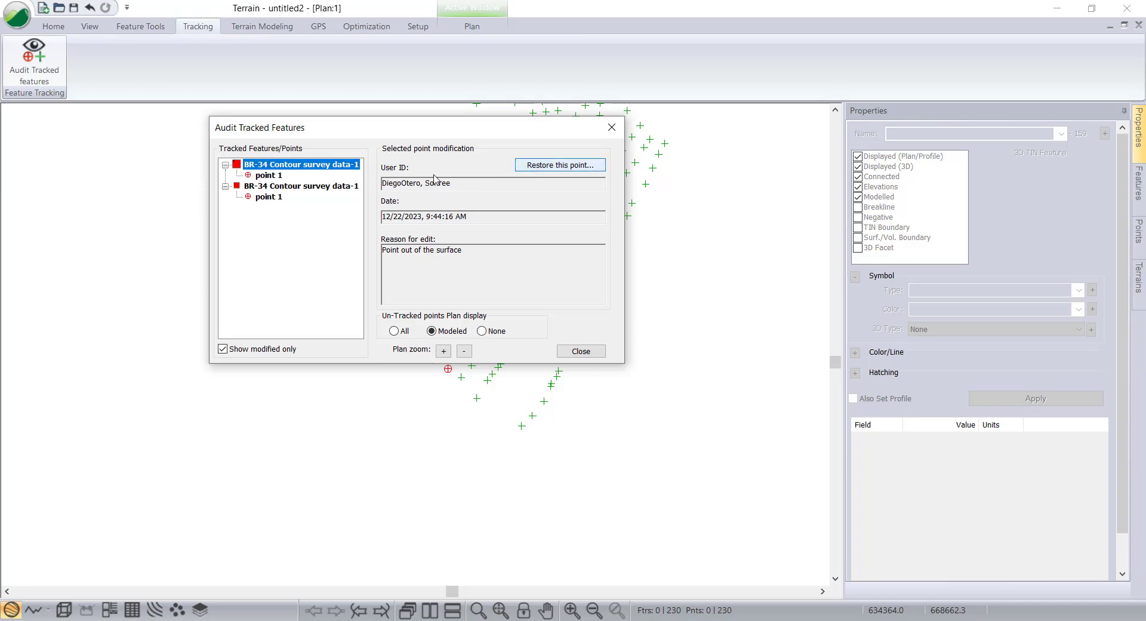
pyautogui.click(278, 175)
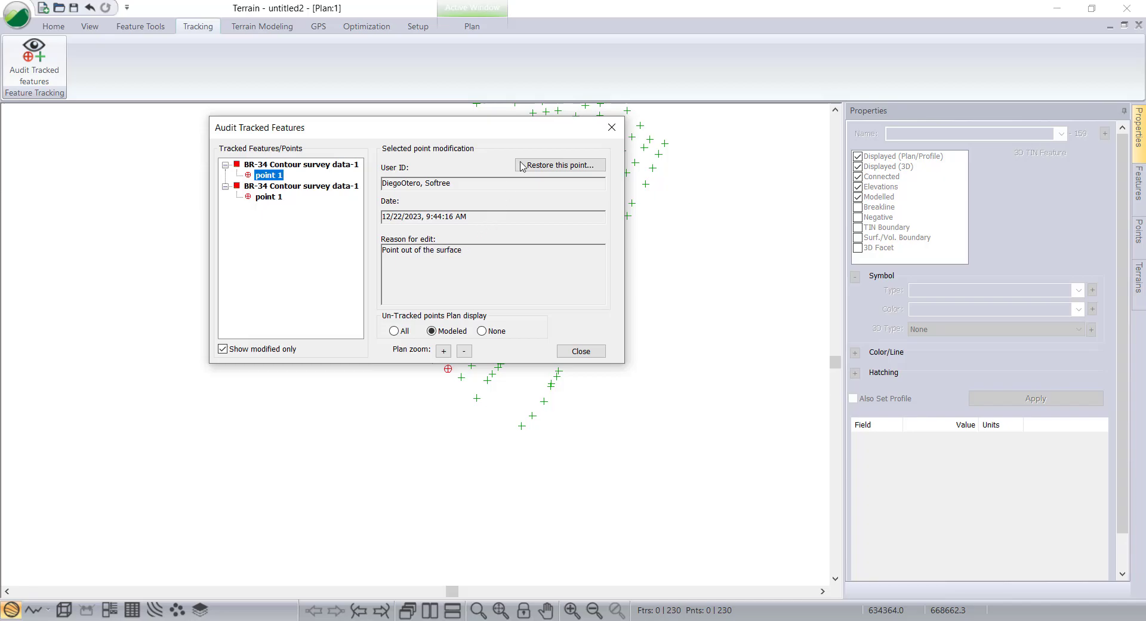
pyautogui.click(547, 167)
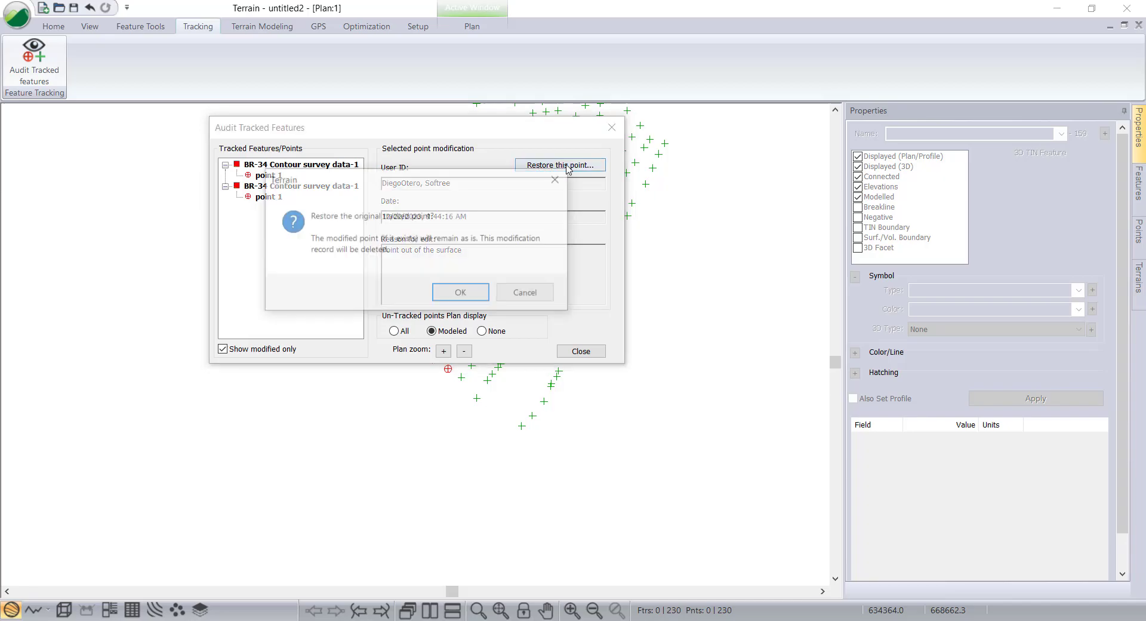
pyautogui.moveTo(349, 179); pyautogui.dragTo(351, 164)
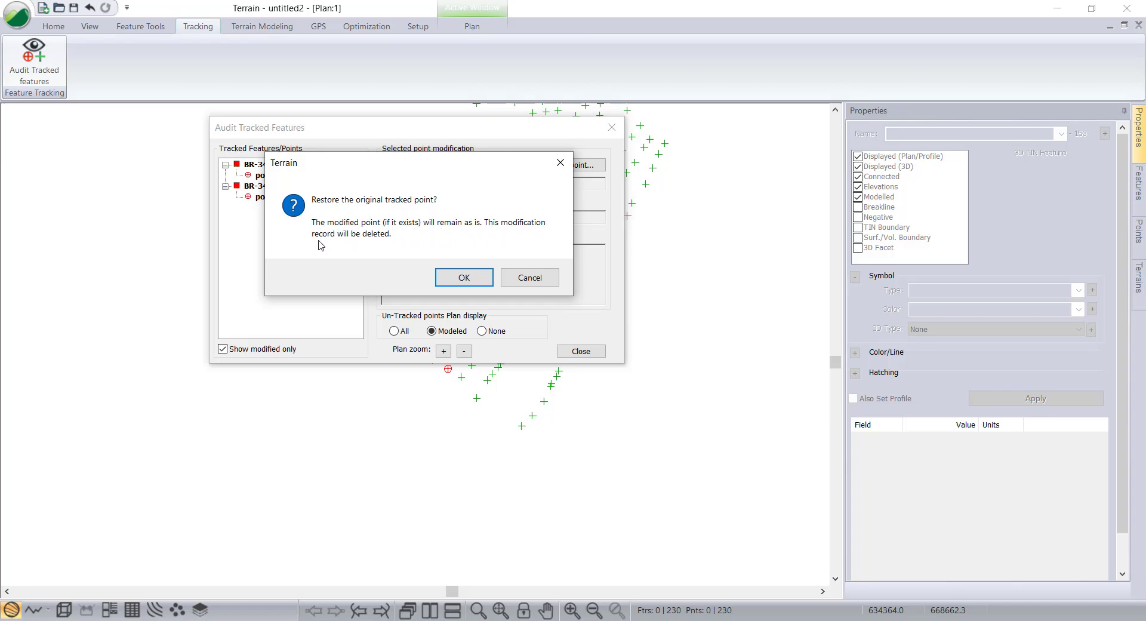
pyautogui.click(464, 278)
# Review the remaining modification record for the moved point and close the audit dialog.
pyautogui.moveTo(322, 134); pyautogui.dragTo(255, 206)
pyautogui.click(241, 212)
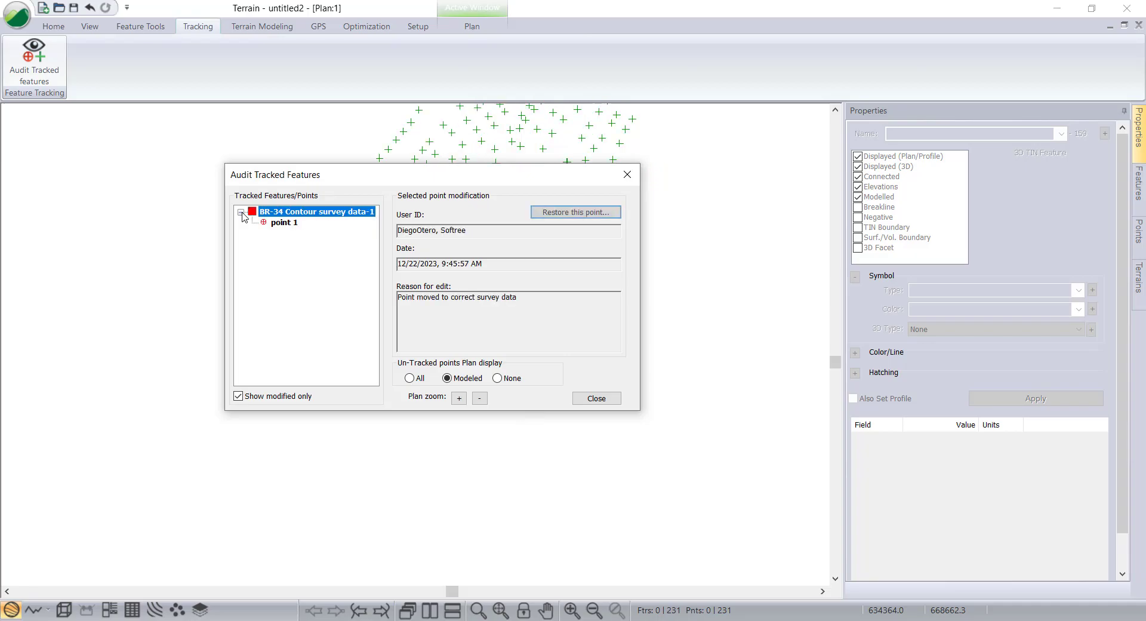
pyautogui.click(284, 223)
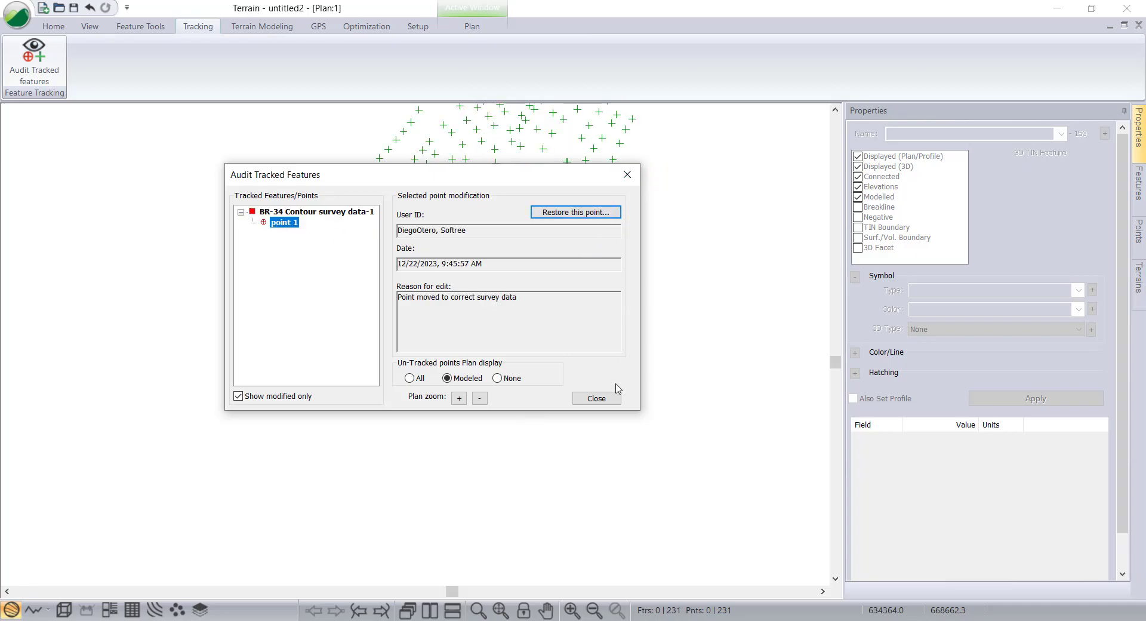
pyautogui.click(597, 398)
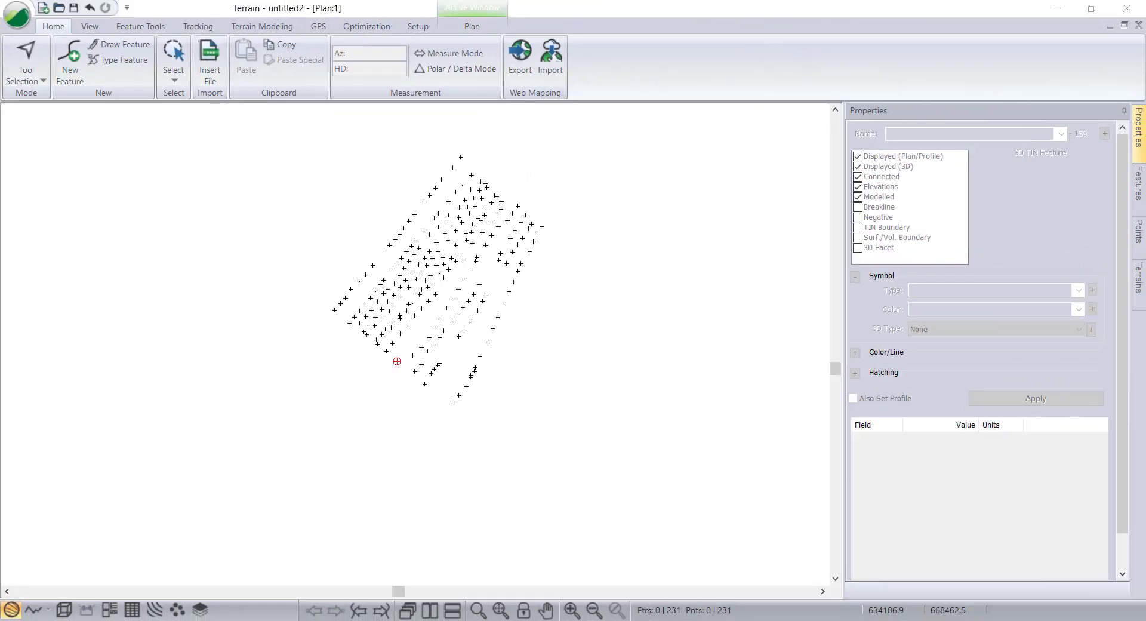
# Create a new feature named 'points no tracked' and place a point with the mouse beside the survey points.
pyautogui.rightClick(313, 265)
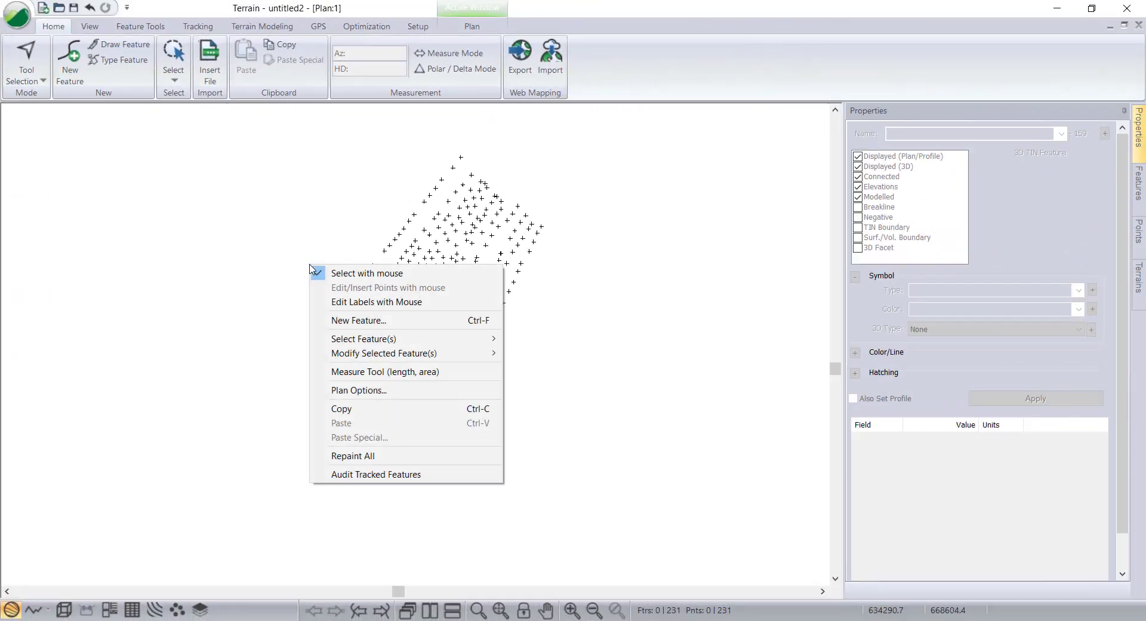
pyautogui.moveTo(344, 341)
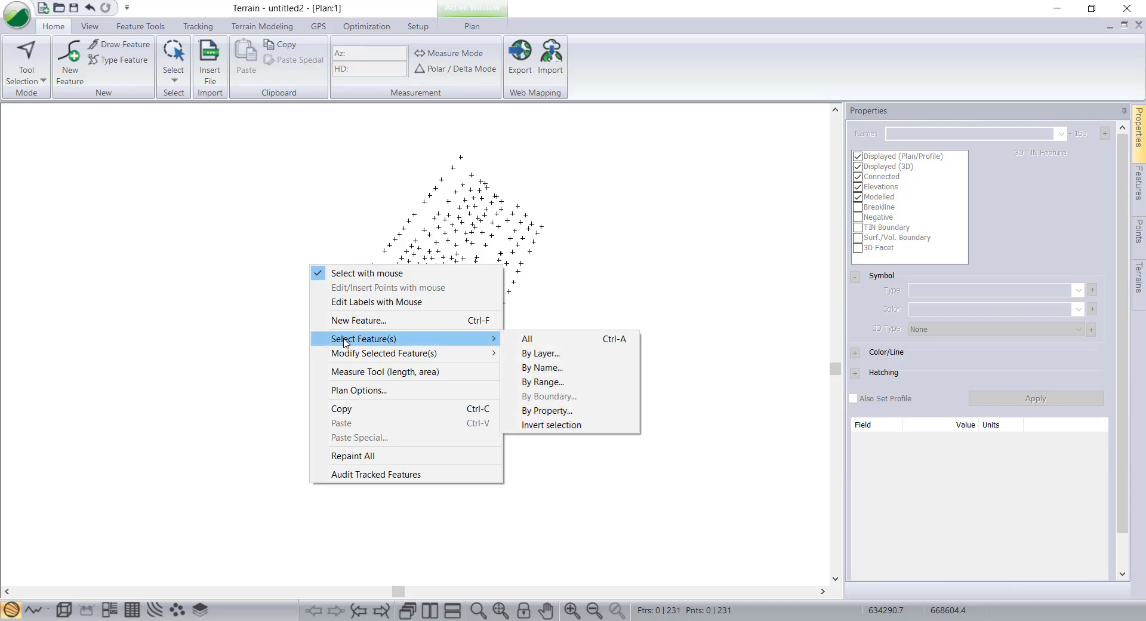
pyautogui.click(358, 319)
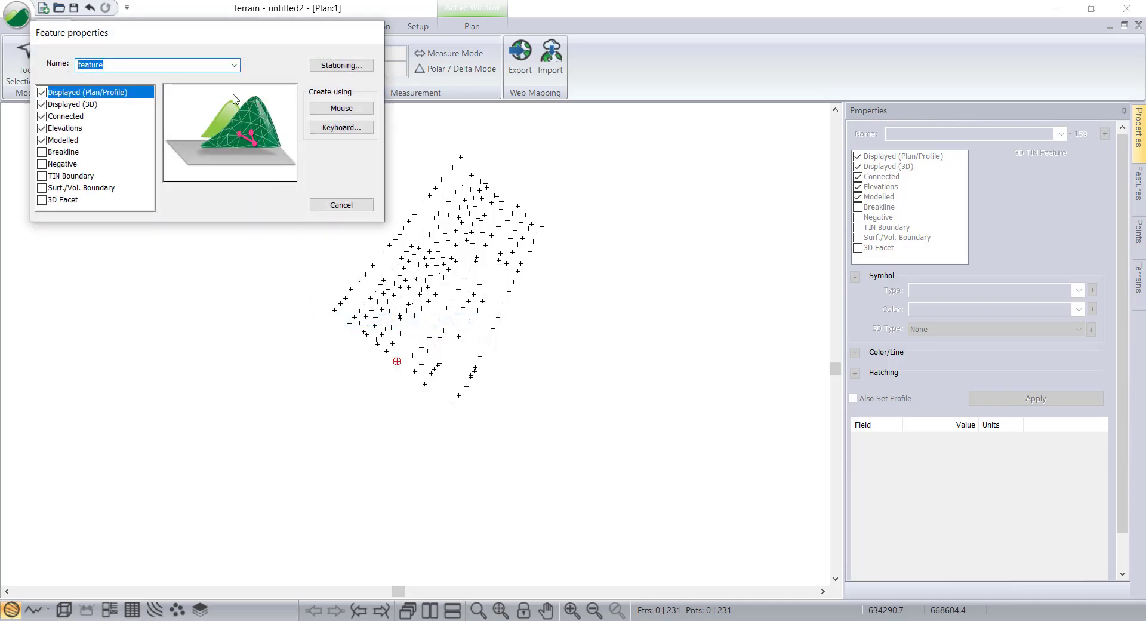
pyautogui.write('points no tracked')
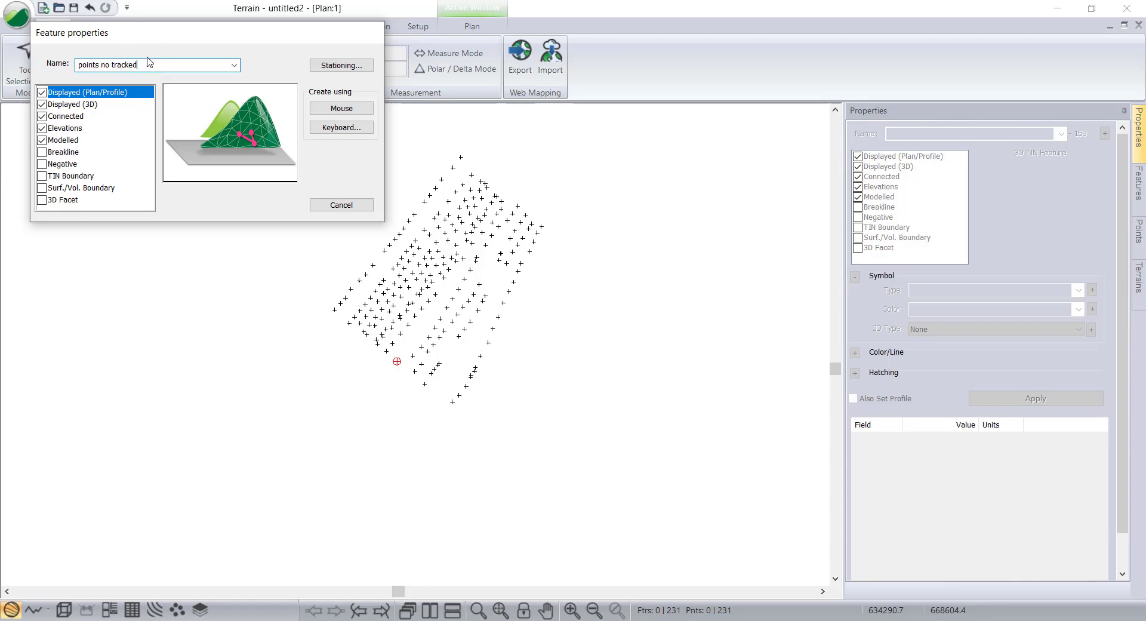
pyautogui.moveTo(152, 63); pyautogui.dragTo(78, 66)
pyautogui.click(103, 65)
pyautogui.click(341, 108)
pyautogui.click(540, 341)
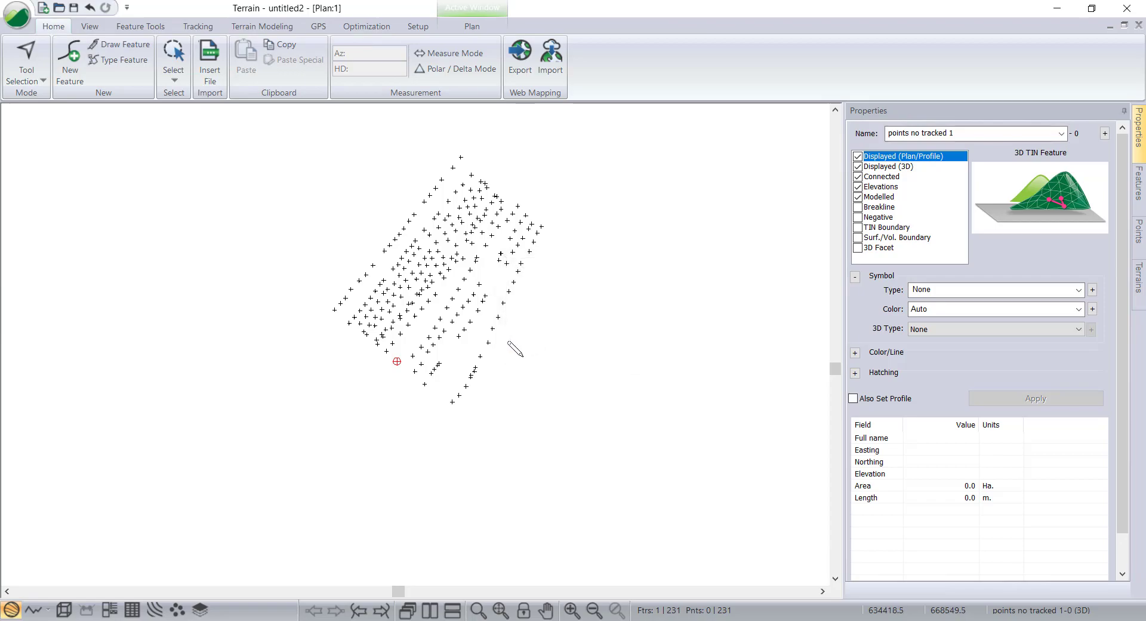
pyautogui.click(517, 368)
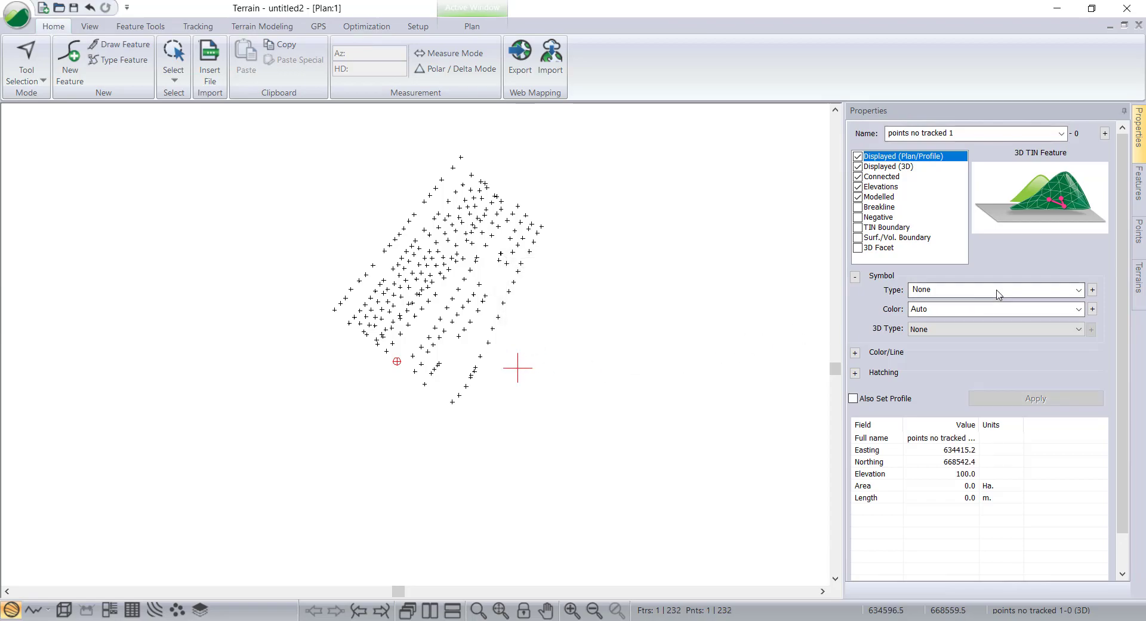
# Give the new point a lime Circle Filled (Large) symbol, apply it, and return to selecting with the mouse.
pyautogui.click(955, 309)
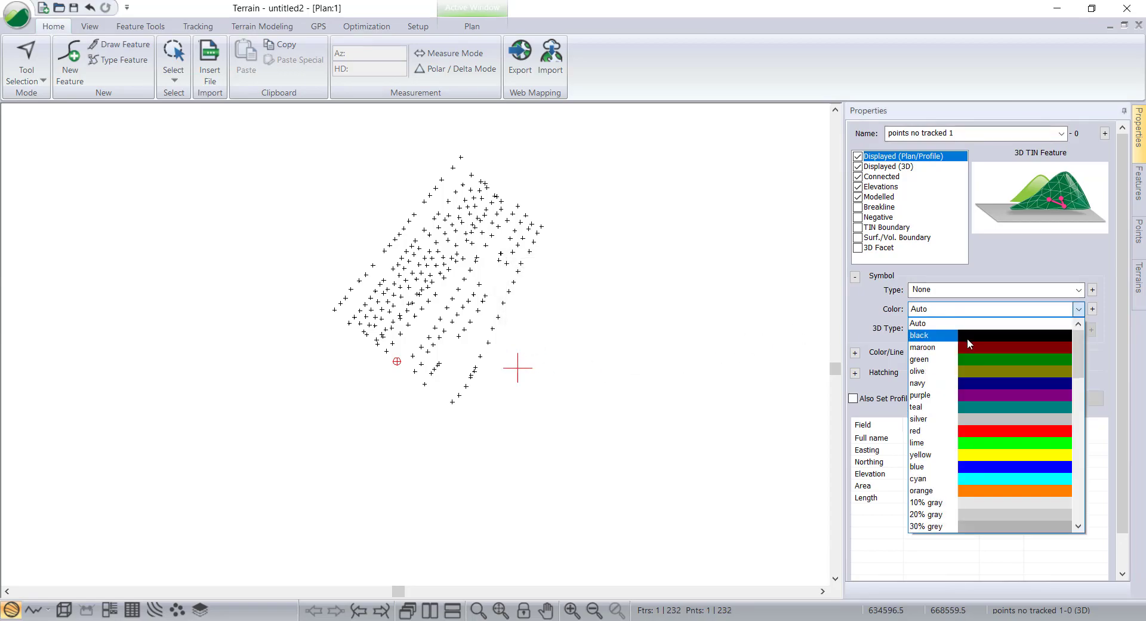
pyautogui.click(955, 443)
pyautogui.click(959, 291)
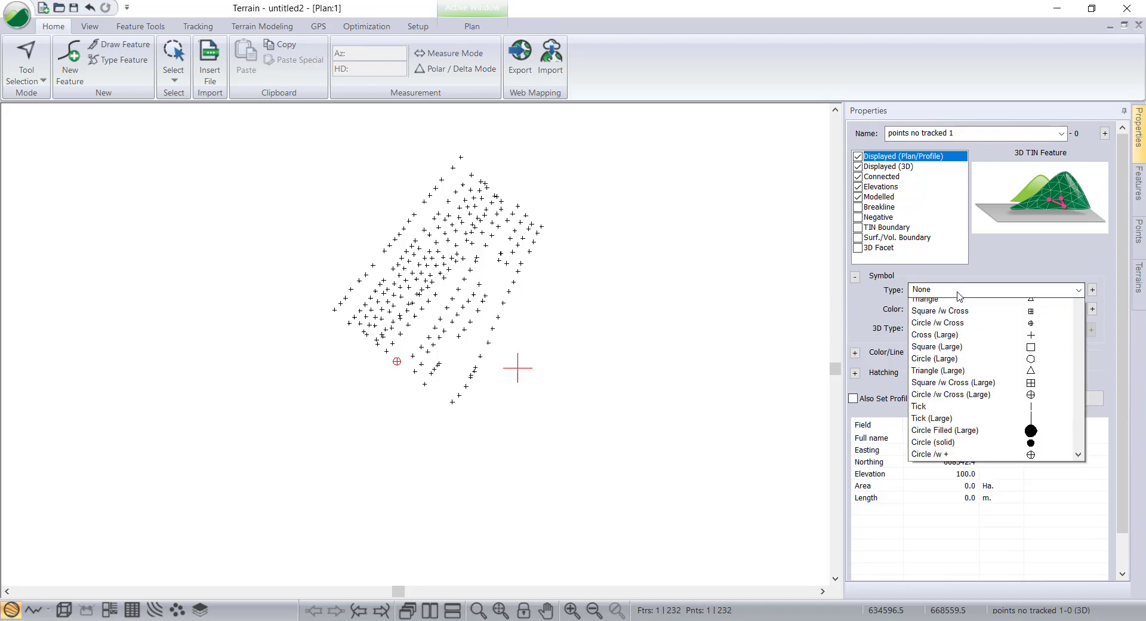
pyautogui.click(1032, 485)
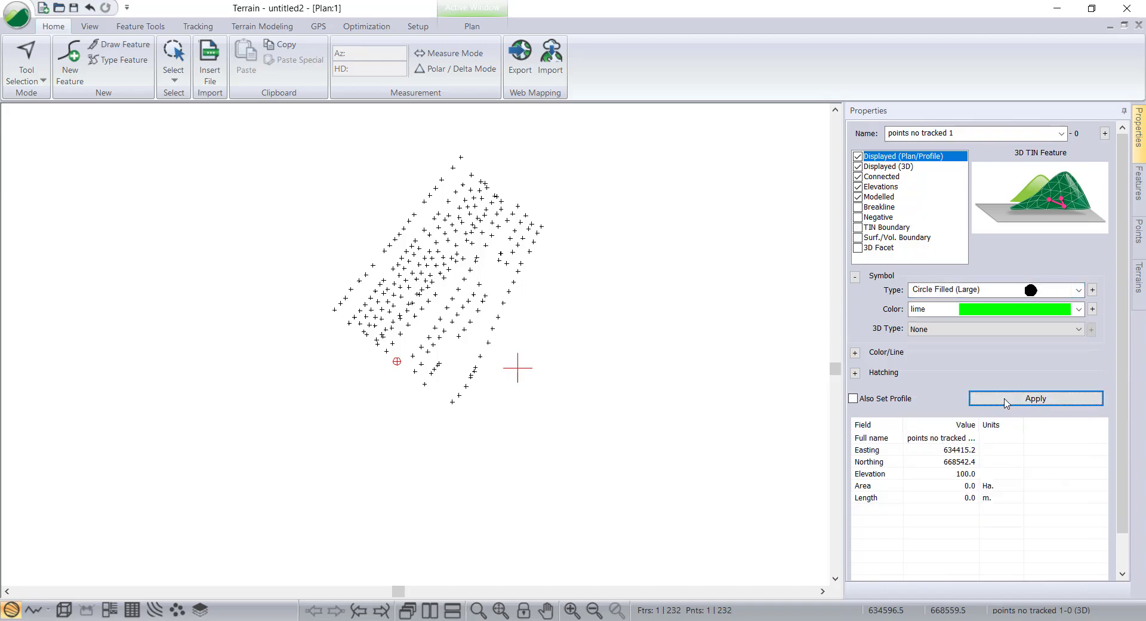
pyautogui.click(1035, 398)
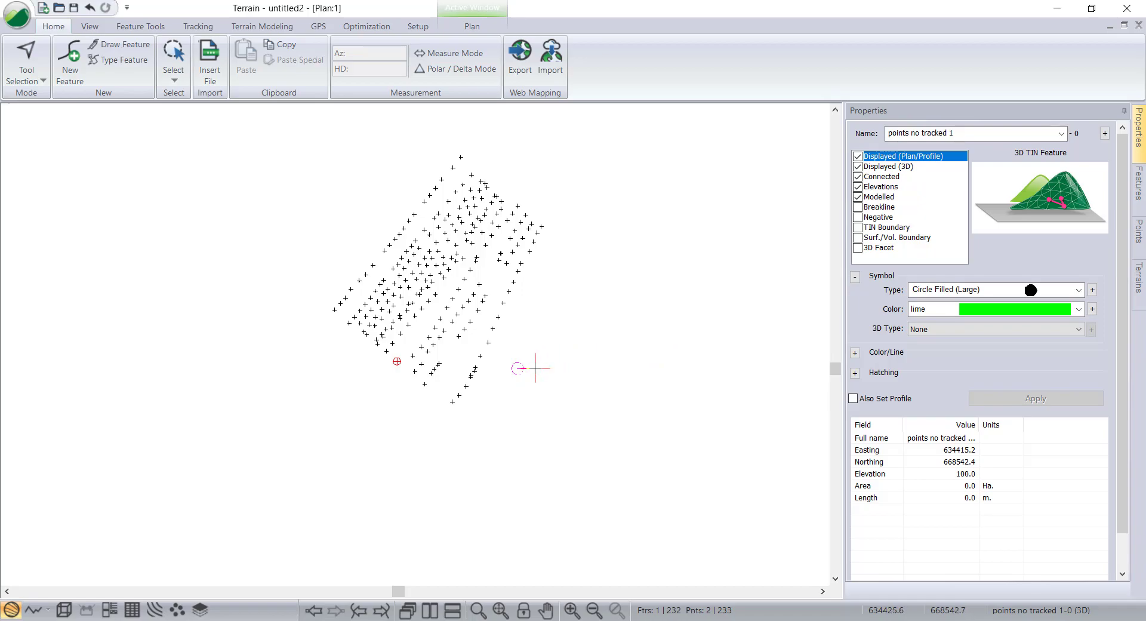
pyautogui.rightClick(561, 341)
pyautogui.click(595, 348)
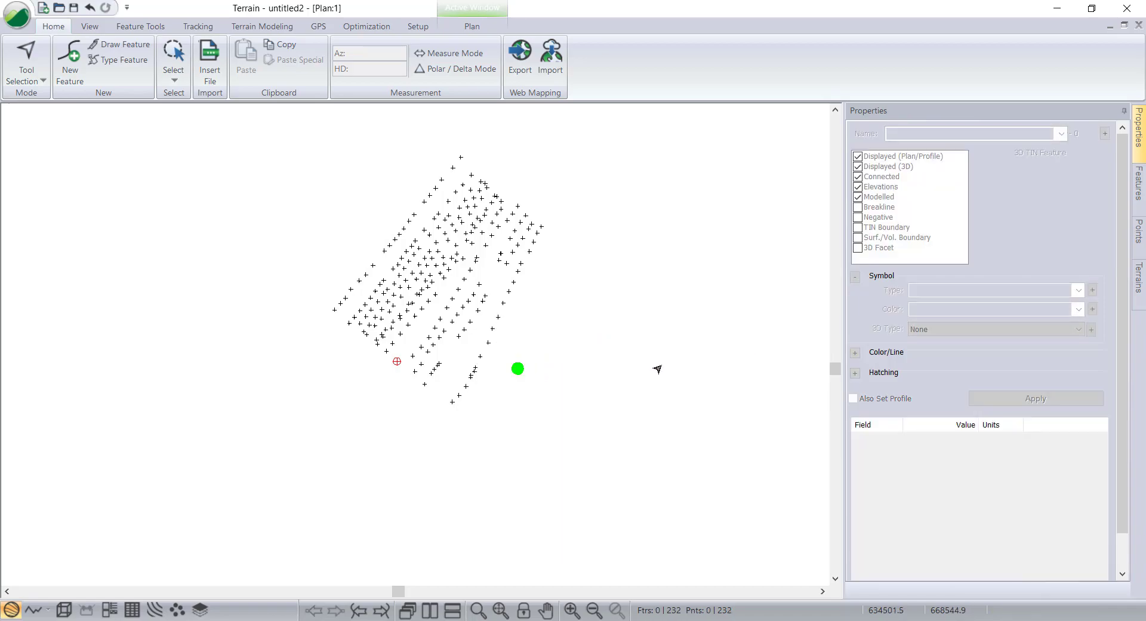
# Delete the new untracked point and undo the deletion.
pyautogui.click(517, 369)
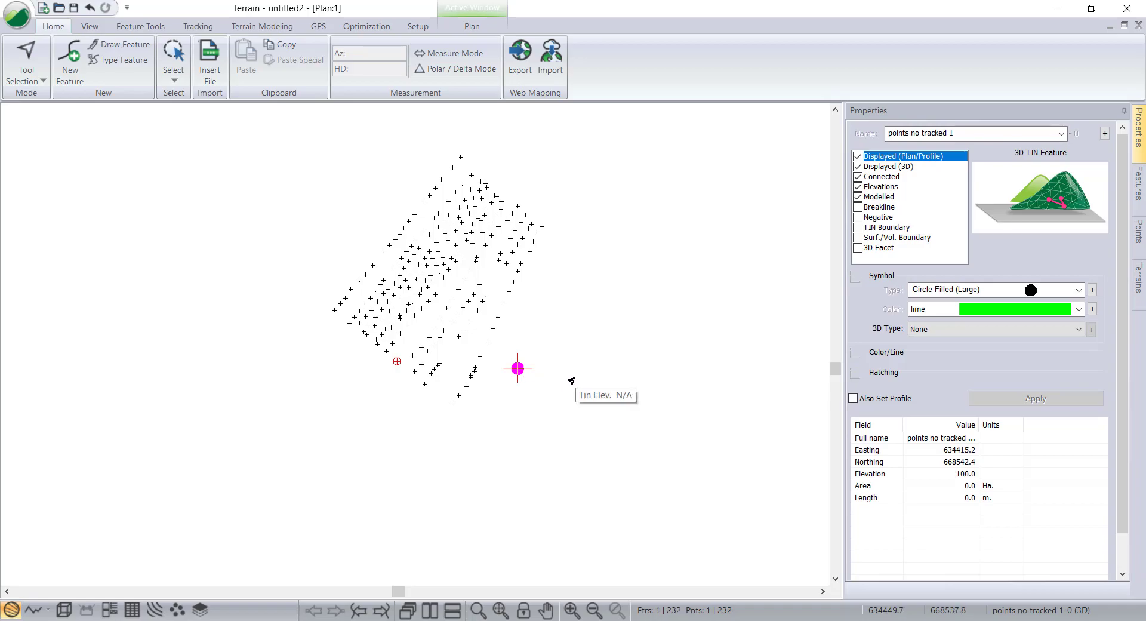
pyautogui.press('Delete')
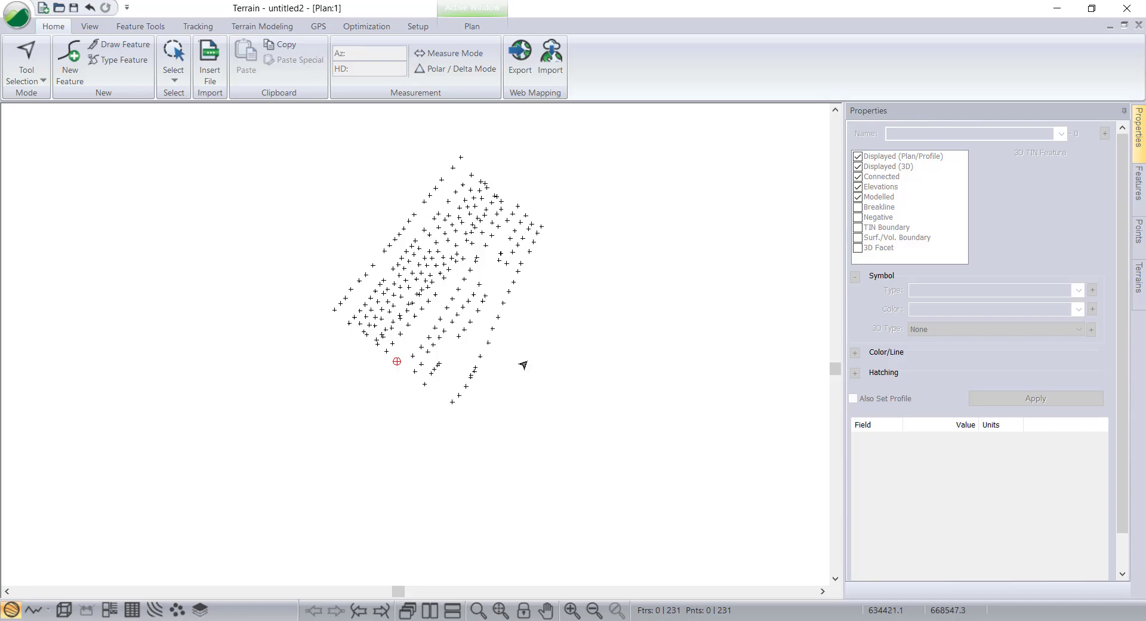
pyautogui.hotkey('ctrl', 'z')
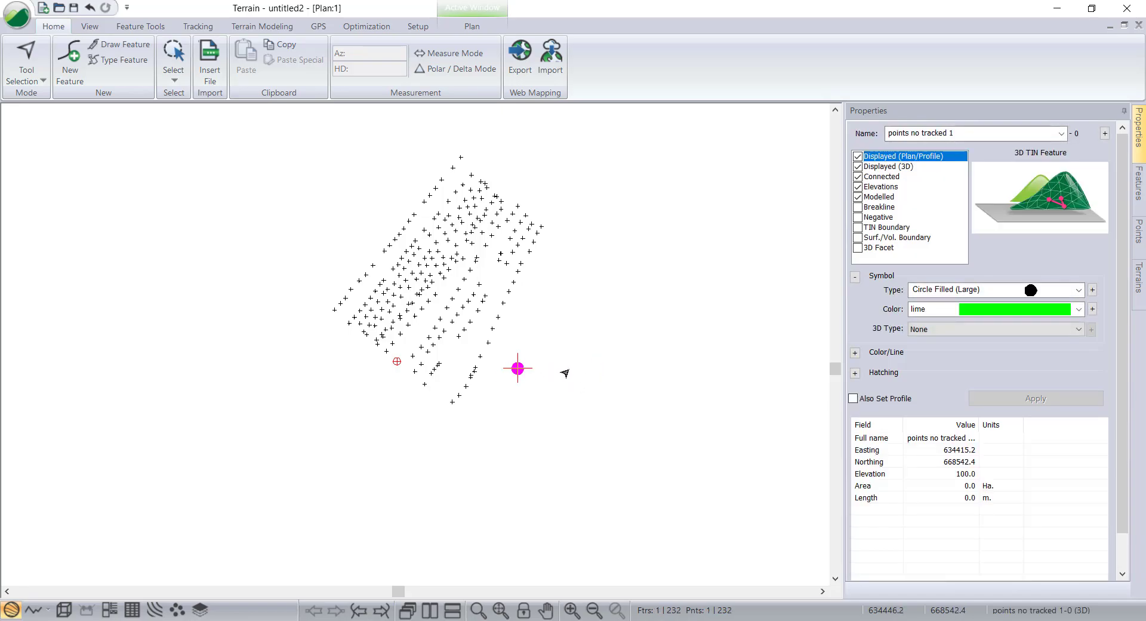
pyautogui.click(568, 375)
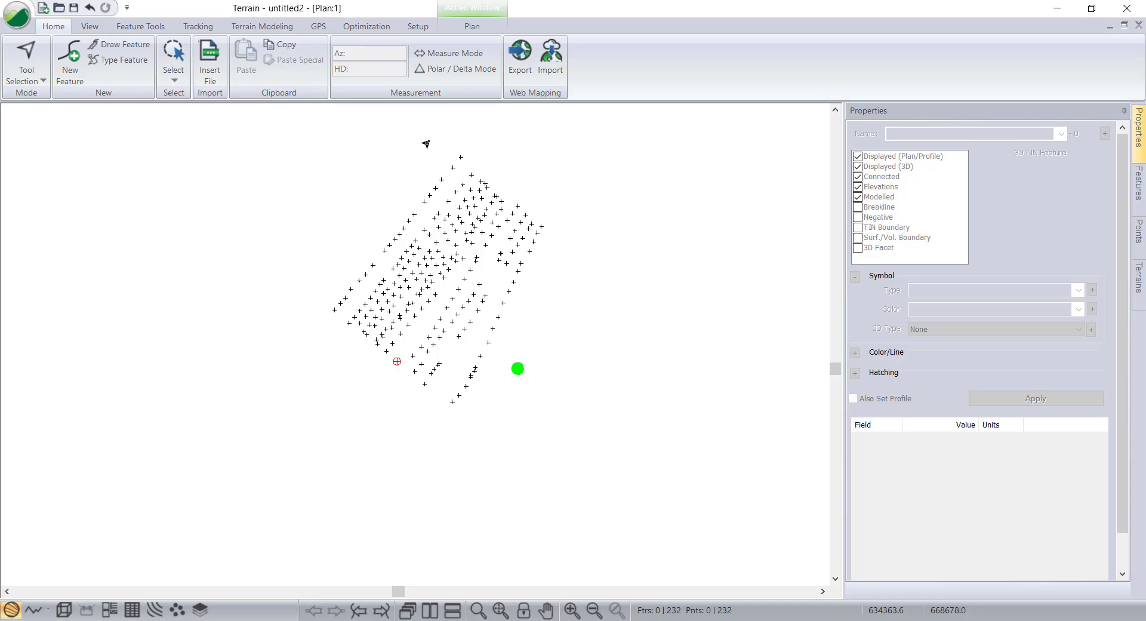
pyautogui.click(214, 72)
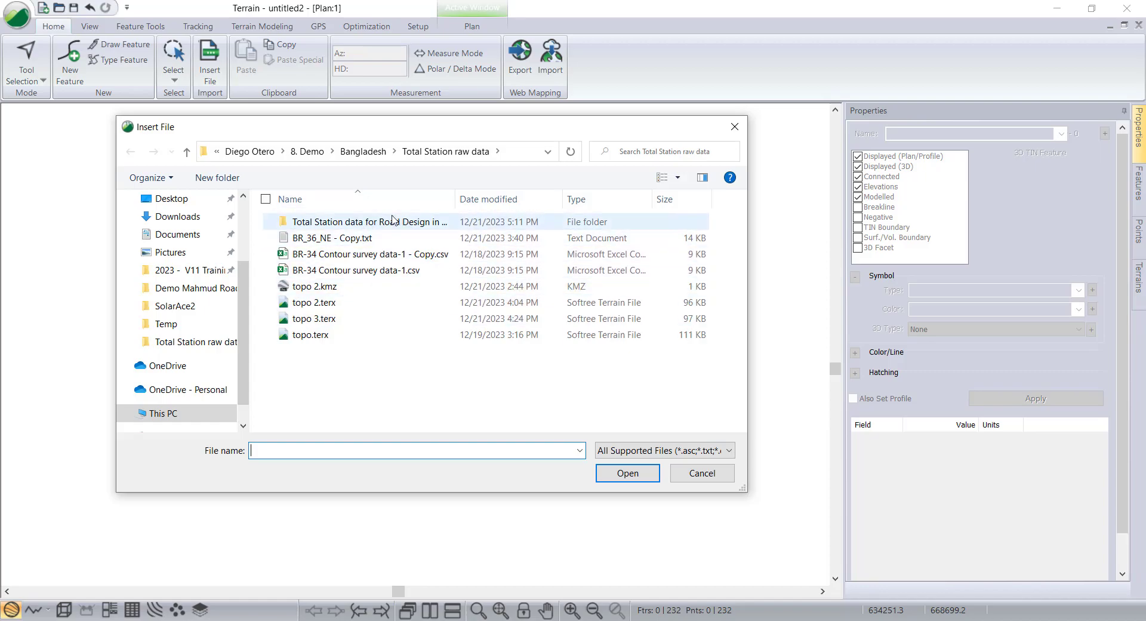
pyautogui.click(702, 473)
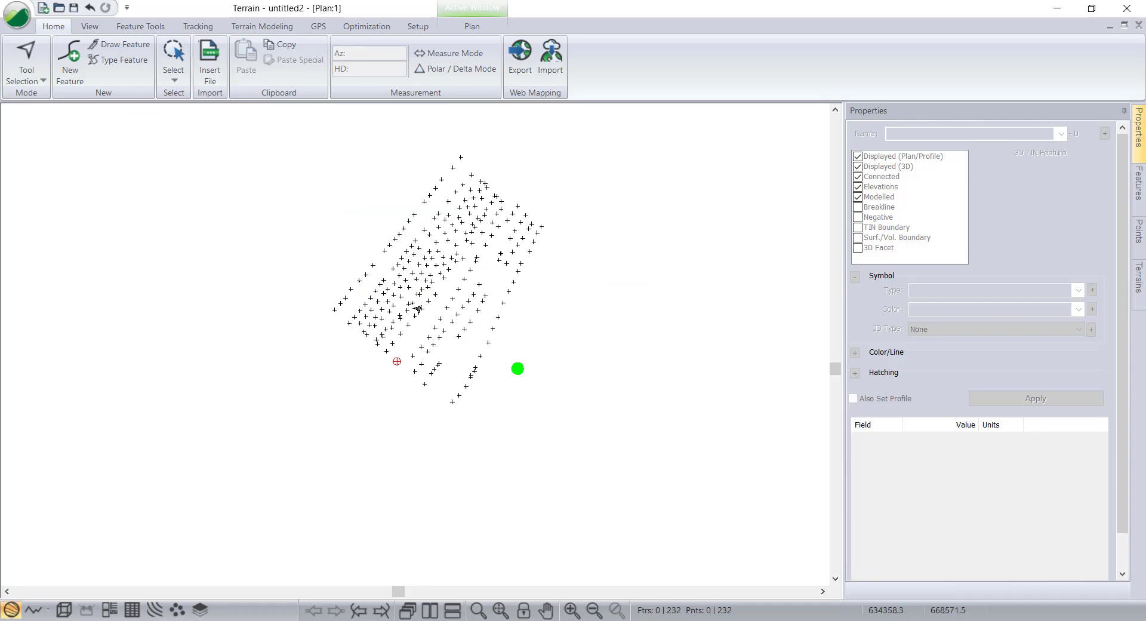
# Select the new point and check the Audit Tracked Features dialog for it, then close the dialog.
pyautogui.click(518, 368)
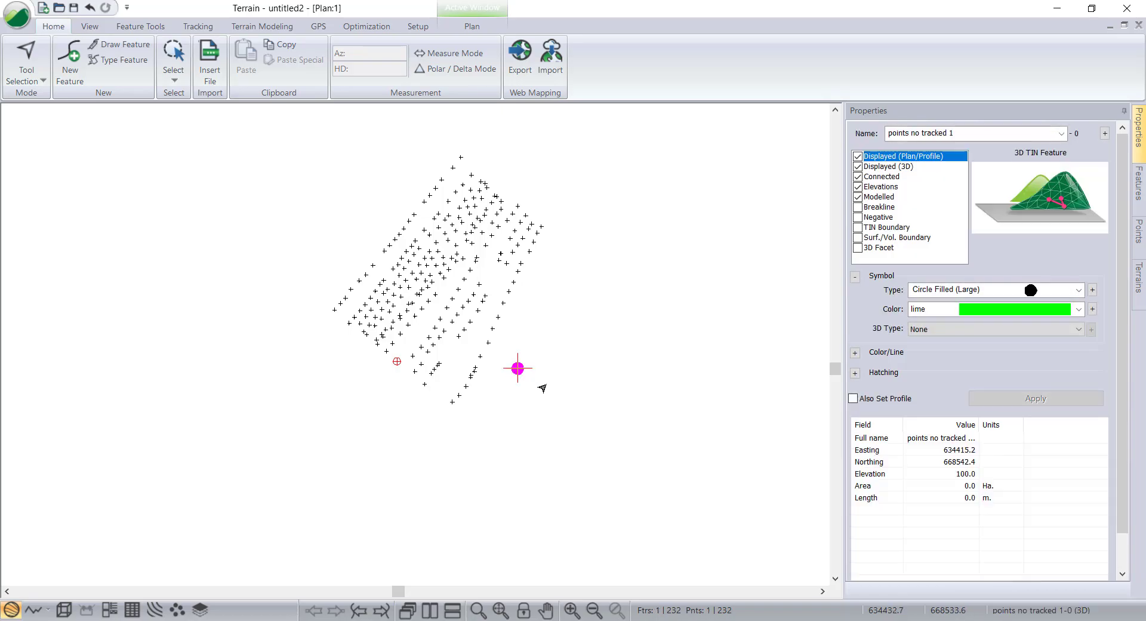
pyautogui.click(198, 26)
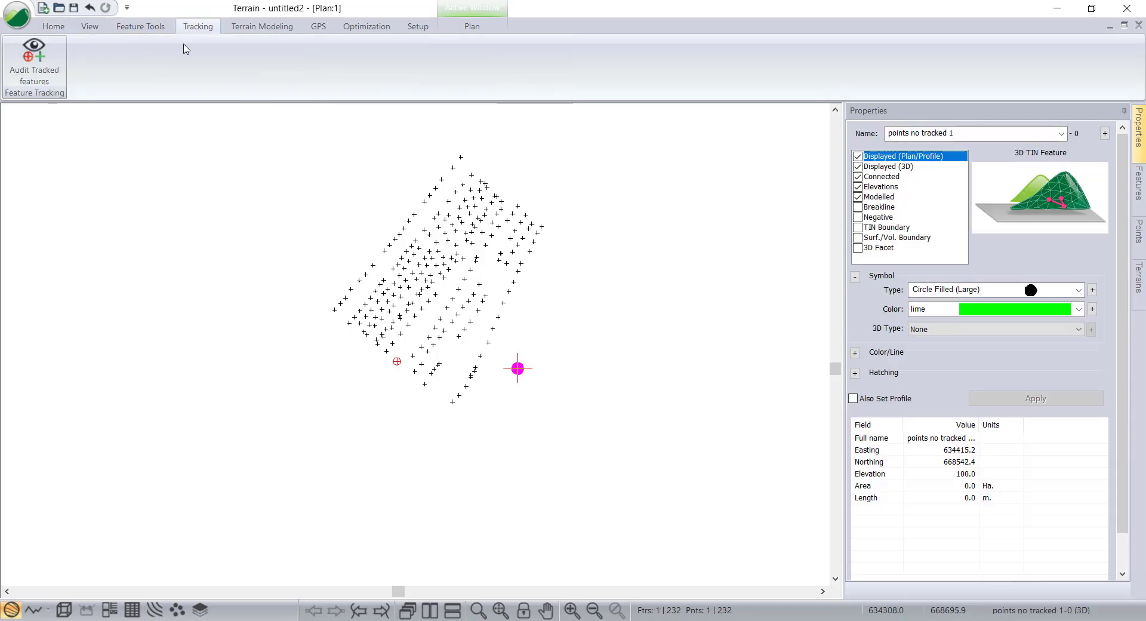
pyautogui.click(34, 66)
pyautogui.moveTo(265, 18); pyautogui.dragTo(308, 45)
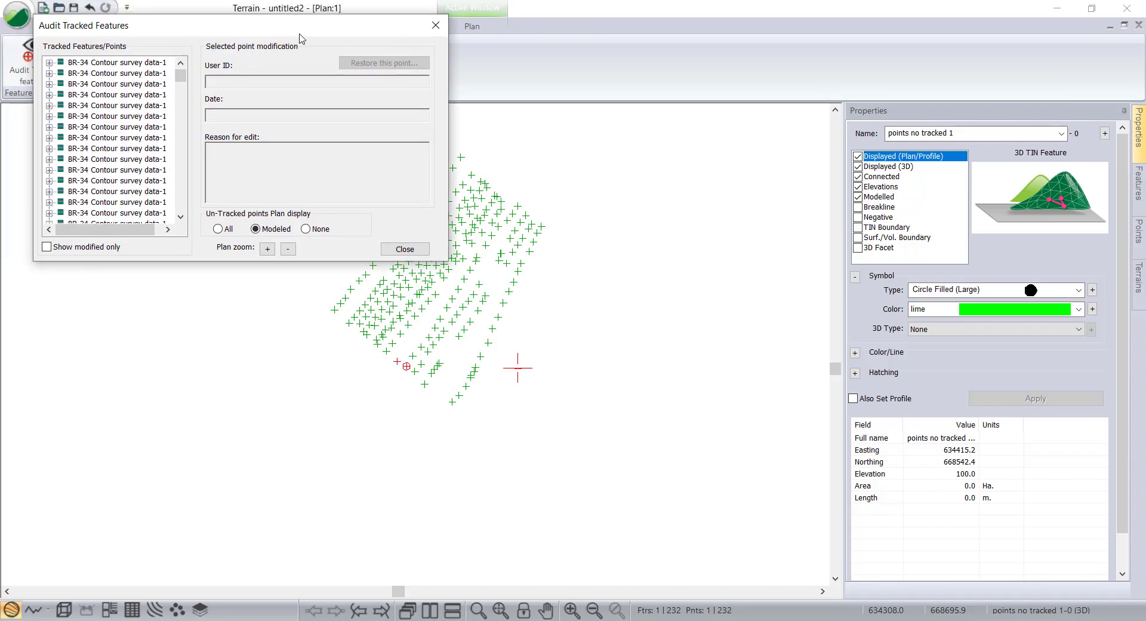
pyautogui.click(445, 33)
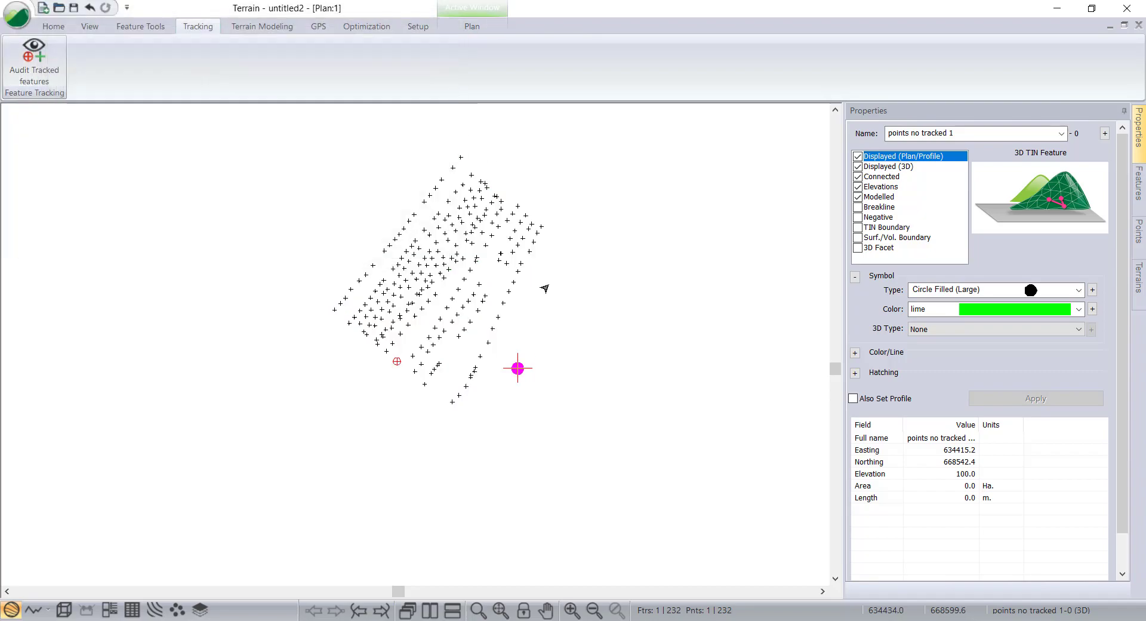
# Select the new untracked point beside the survey points and delete it.
pyautogui.click(568, 370)
pyautogui.click(518, 368)
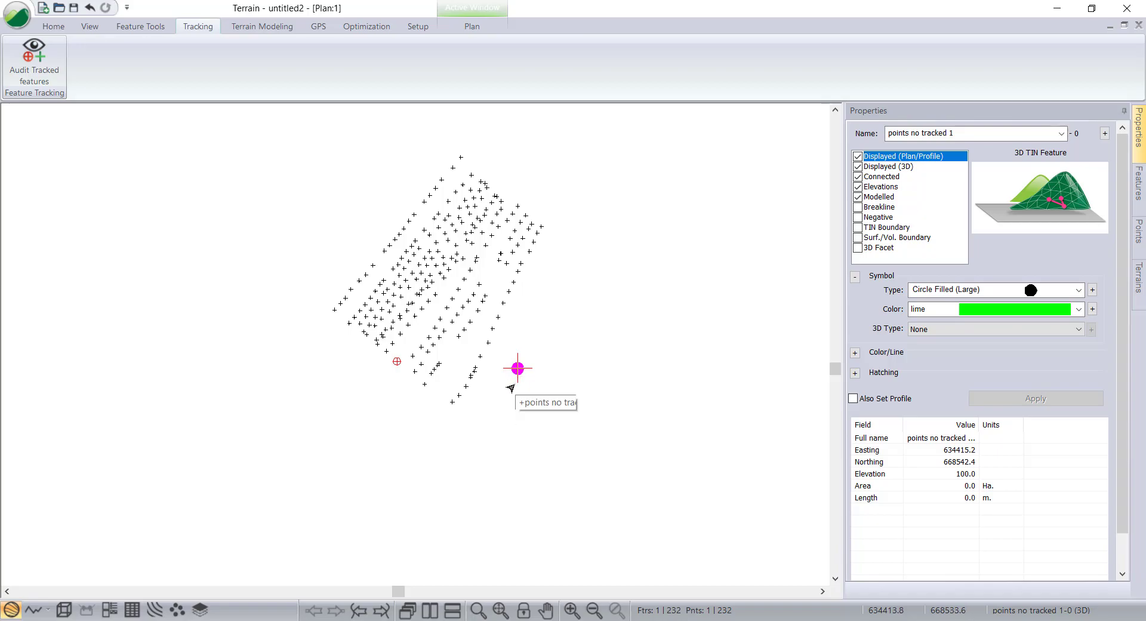
pyautogui.scroll(2, 512, 382)
pyautogui.moveTo(533, 355); pyautogui.dragTo(531, 397, button='middle')
pyautogui.scroll(-1, 531, 397)
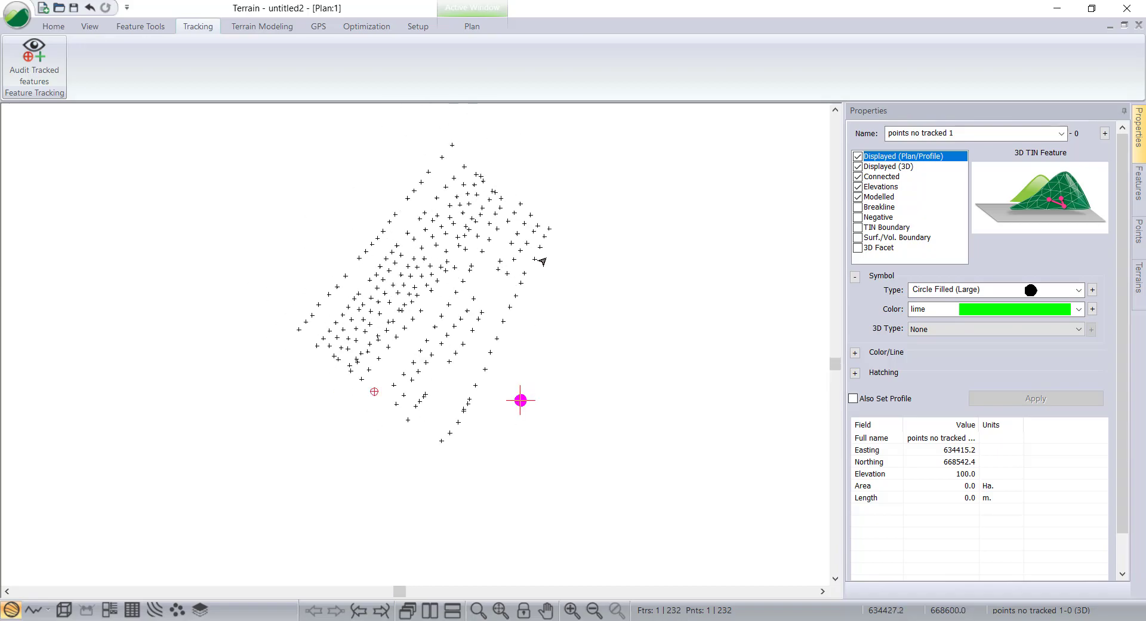
pyautogui.click(576, 396)
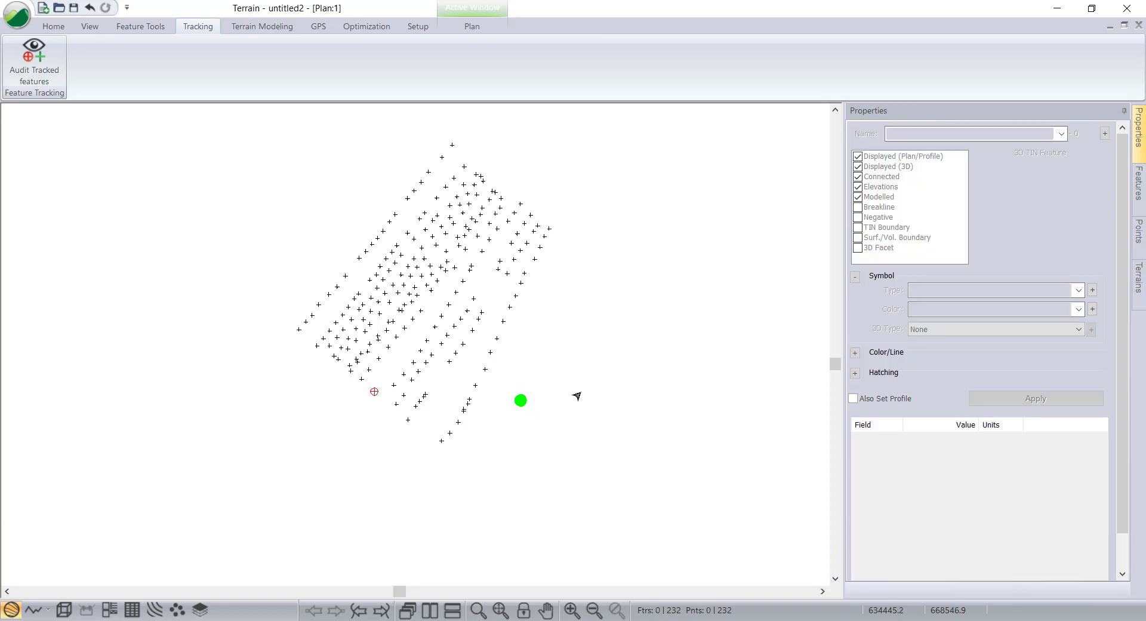
pyautogui.click(516, 403)
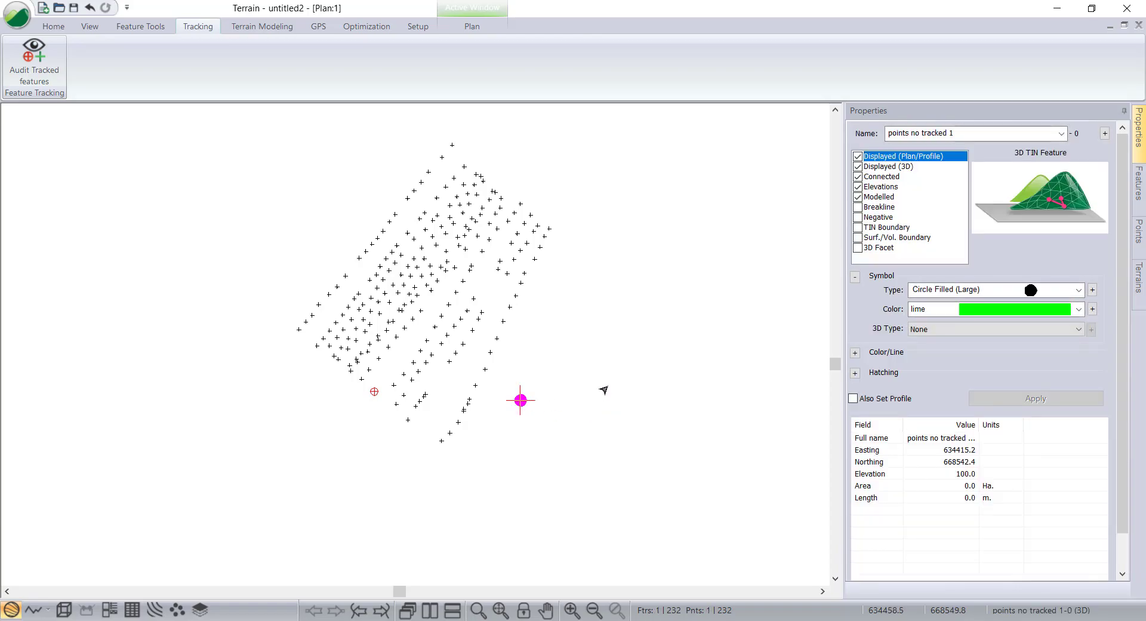
pyautogui.press('Delete')
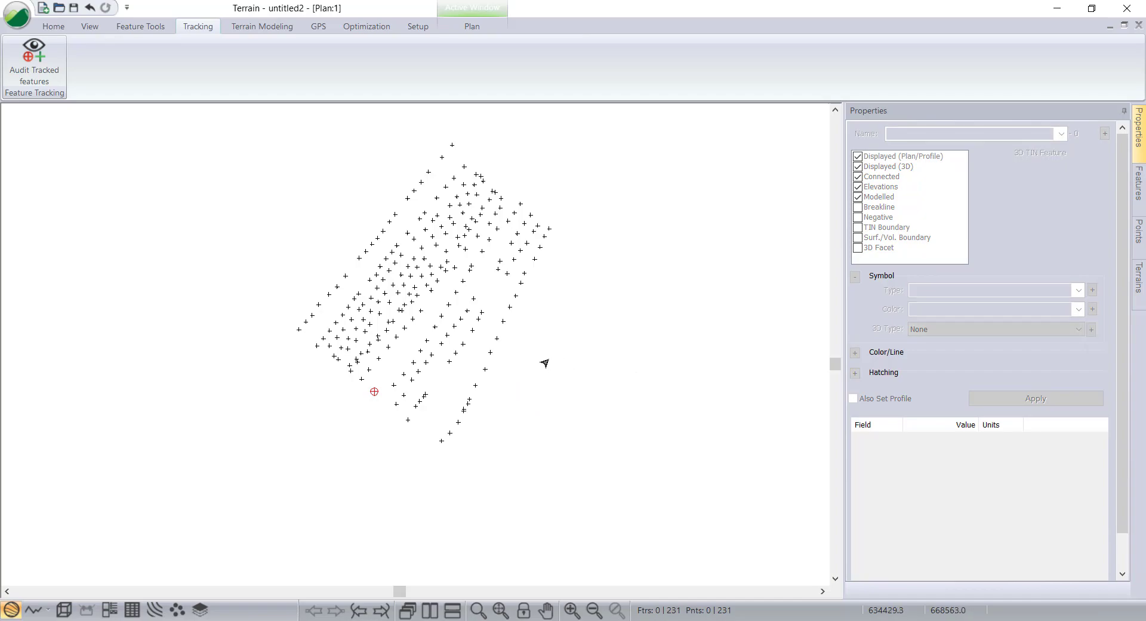
# Open the Audit Tracked Features dialog to look for the deleted untracked point, then close it.
pyautogui.click(40, 77)
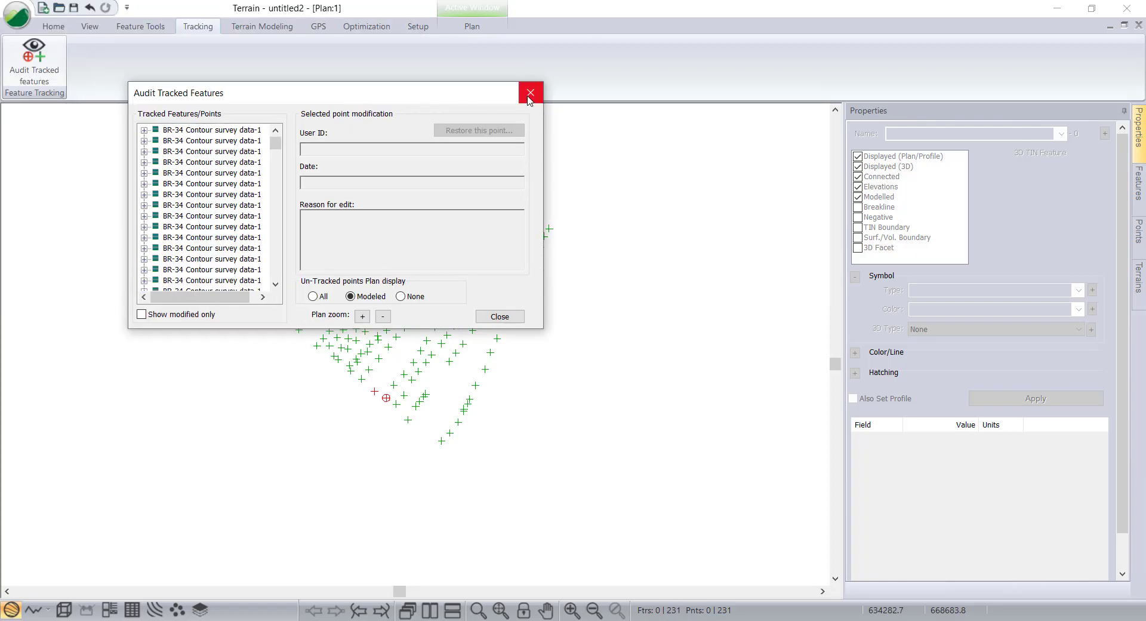
pyautogui.click(530, 94)
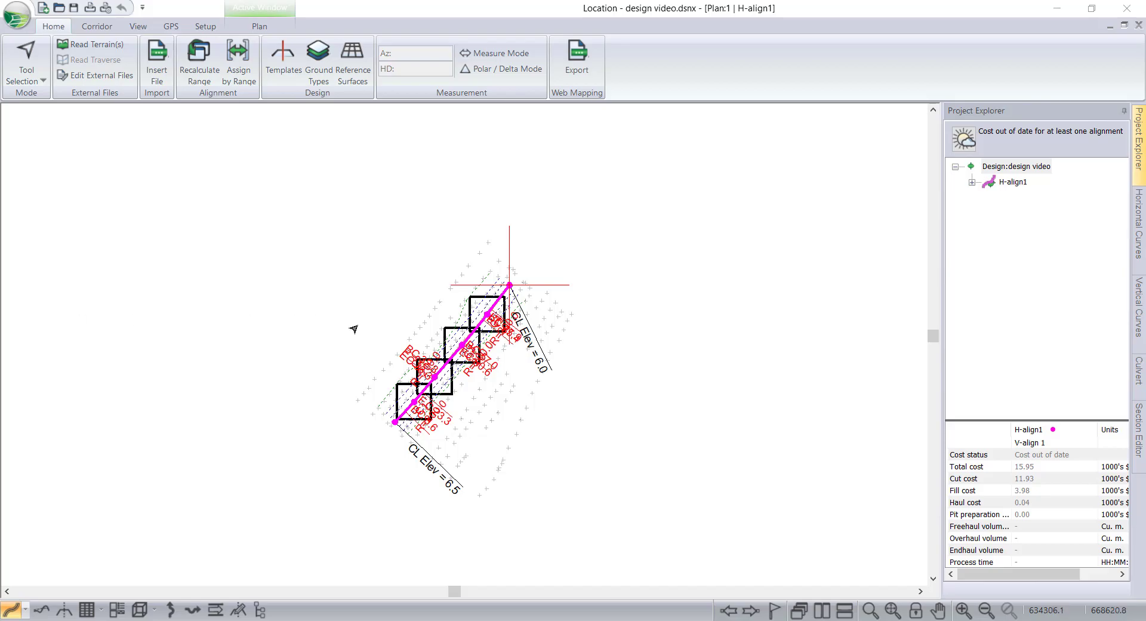
# In the Location design, switch to the cross-section view, open the Section Editor and start adding fixed sections over the whole road station range.
pyautogui.click(64, 610)
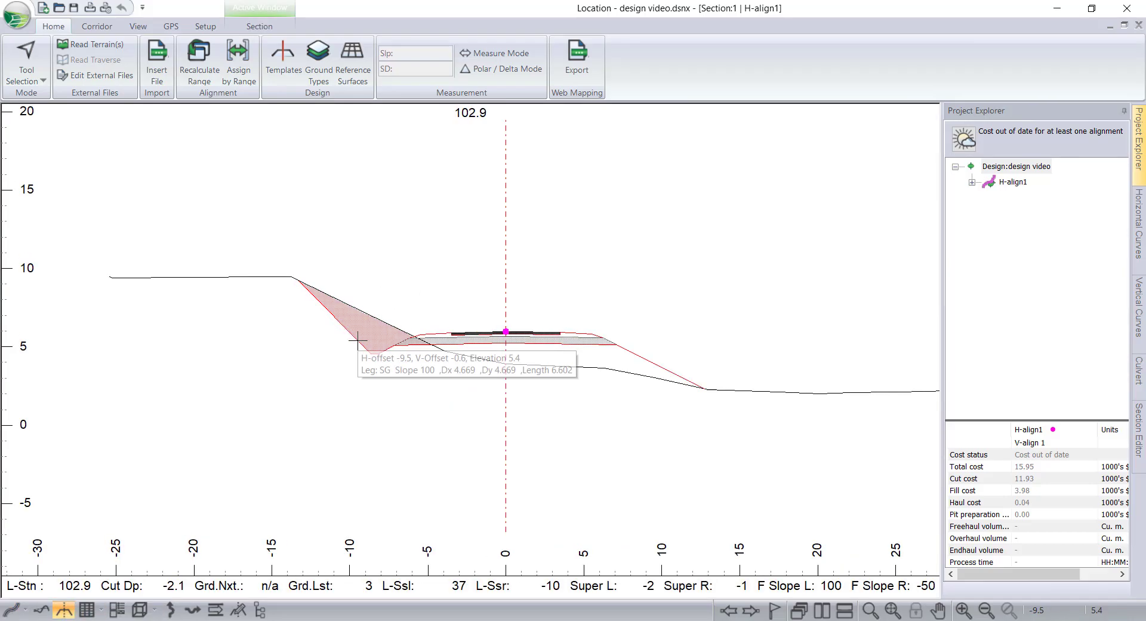
pyautogui.scroll(1, 358, 343)
pyautogui.scroll(1, 408, 347)
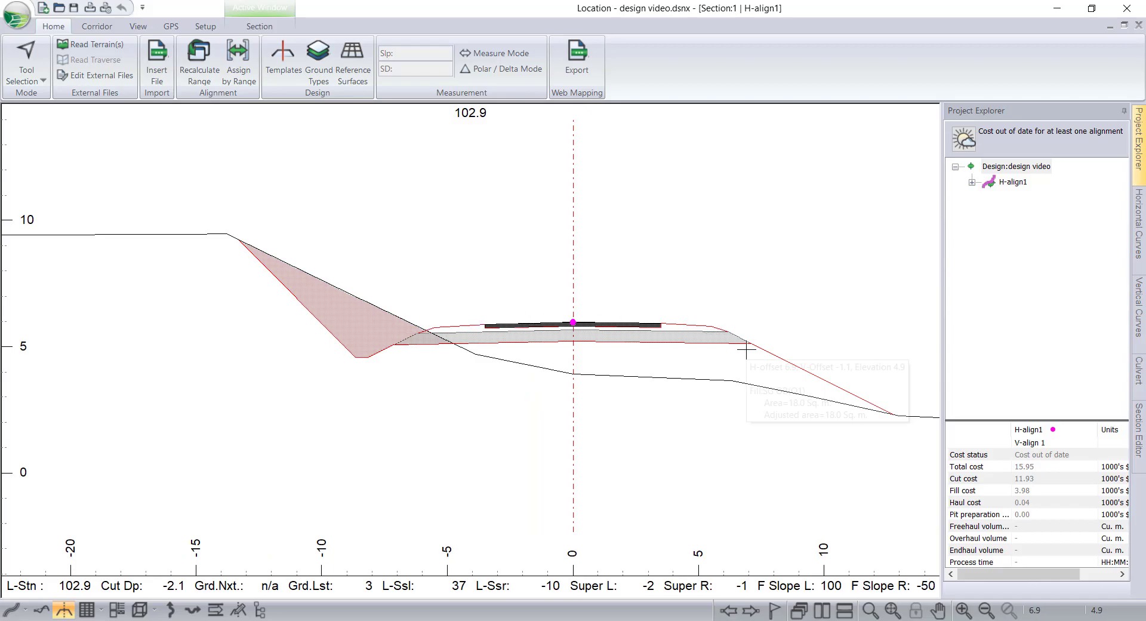
pyautogui.scroll(-1, 849, 408)
pyautogui.moveTo(746, 424); pyautogui.dragTo(562, 400, button='middle')
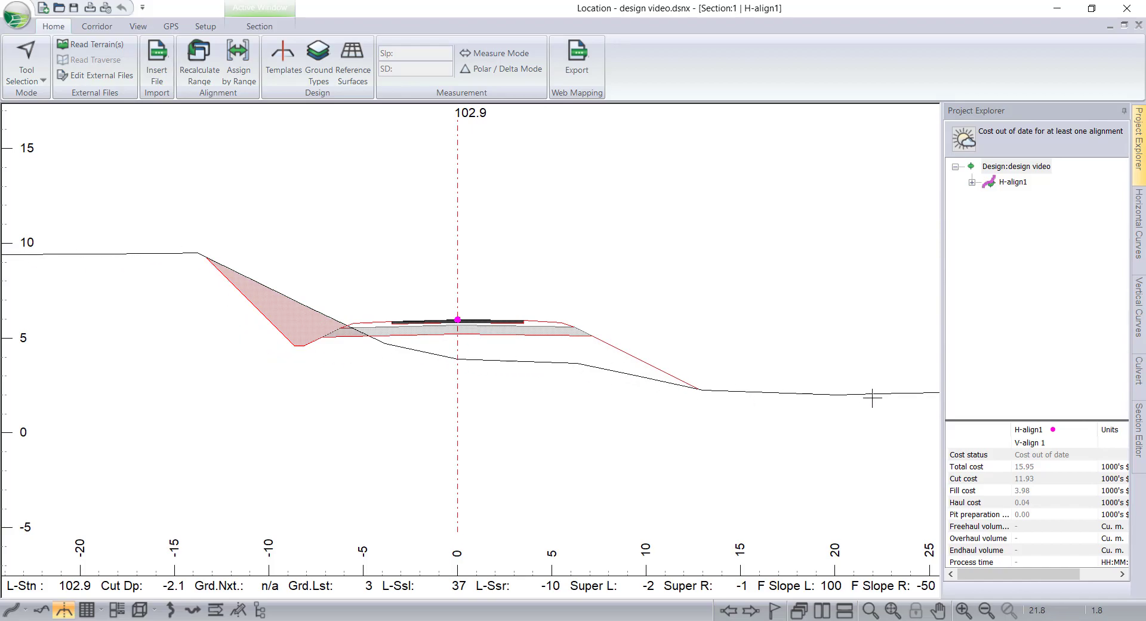
pyautogui.click(1138, 429)
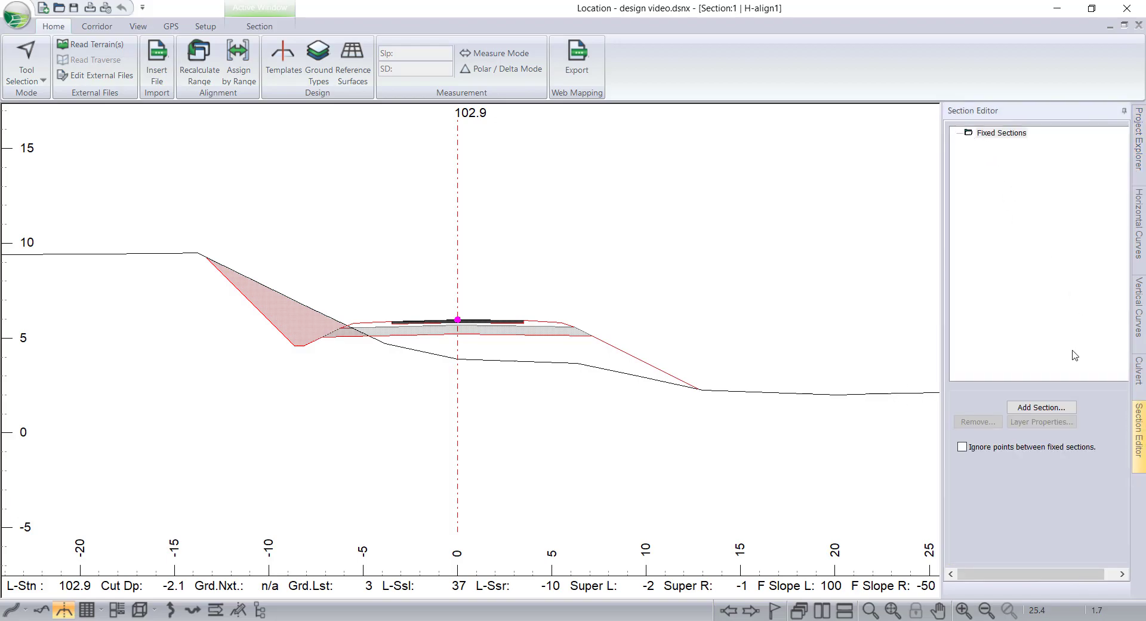
pyautogui.click(992, 133)
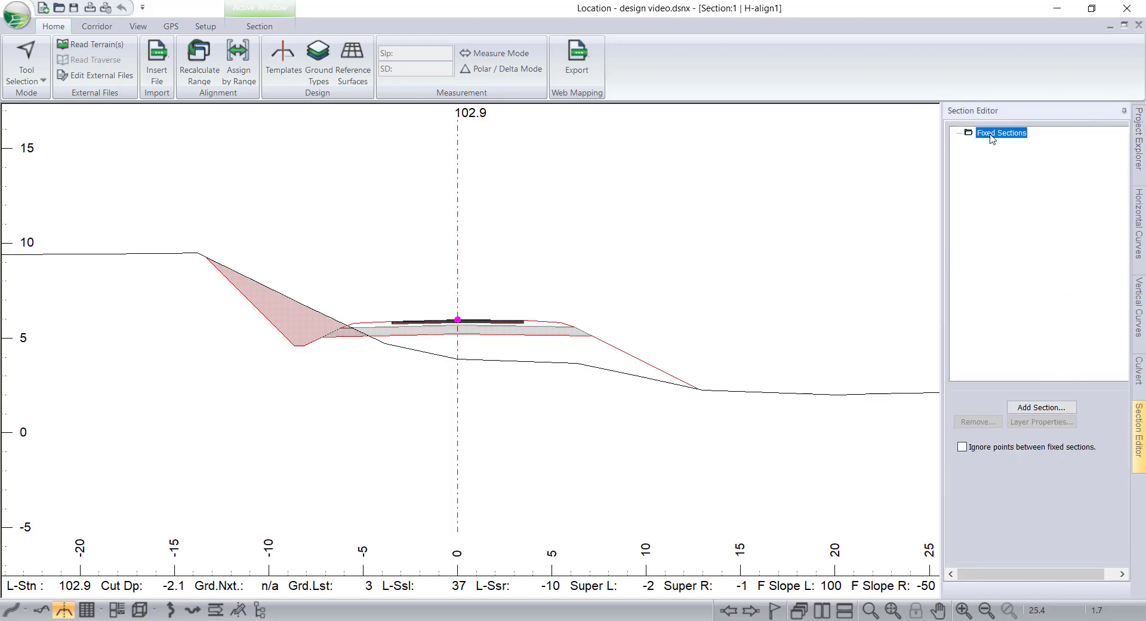
pyautogui.click(1034, 408)
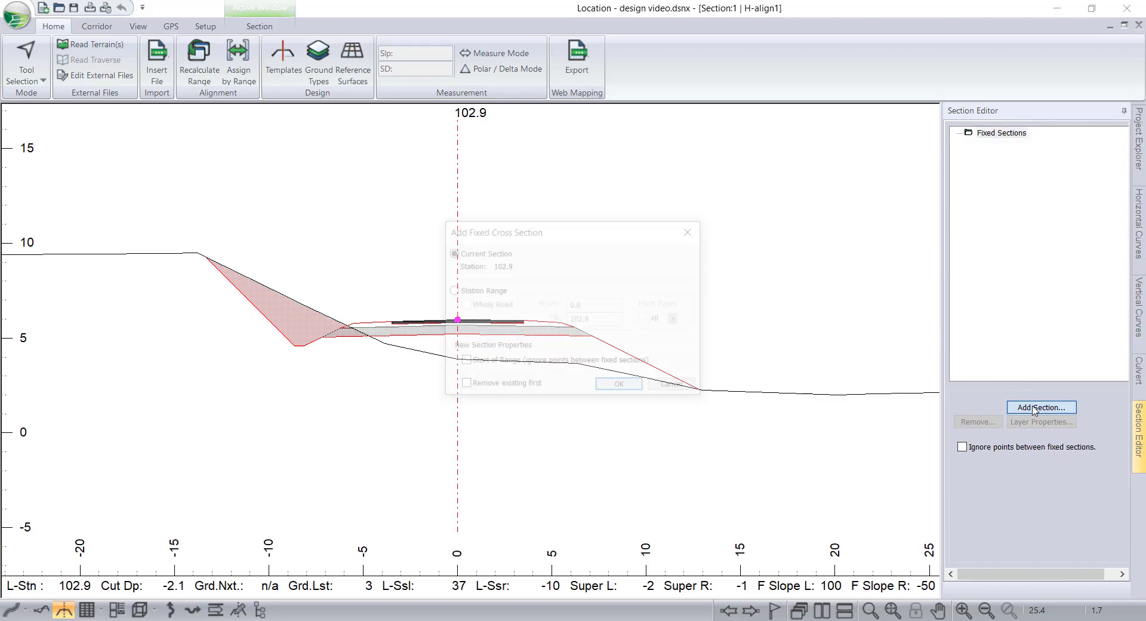
pyautogui.click(451, 290)
pyautogui.click(463, 304)
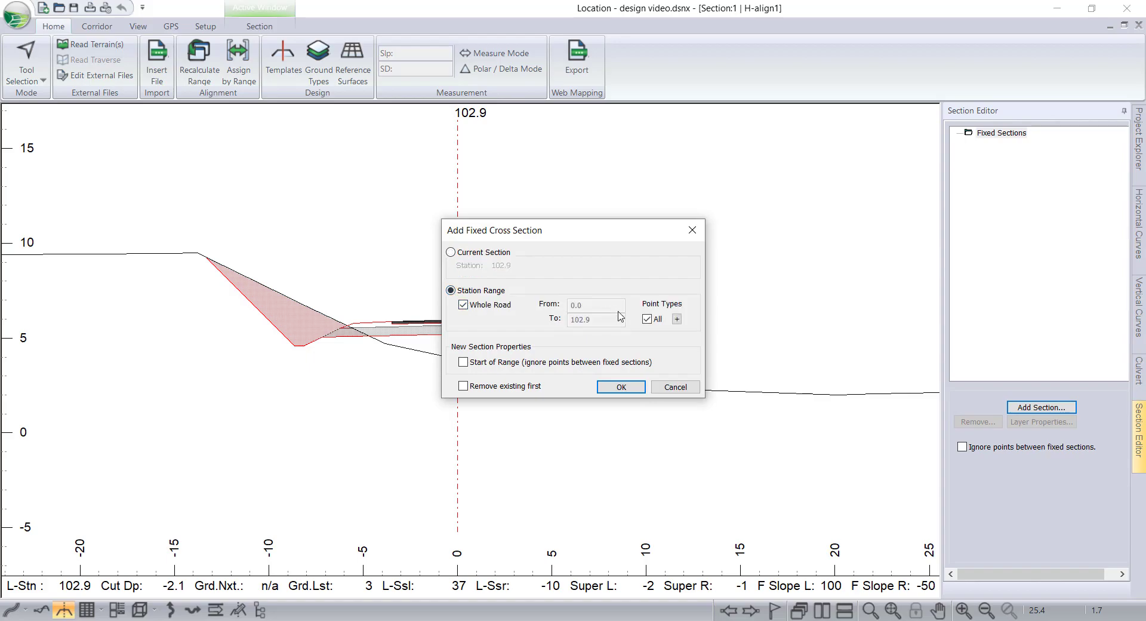
# Restrict the fixed sections' point types to Auto interval points at a 10 m interval and add the fixed cross sections.
pyautogui.click(677, 319)
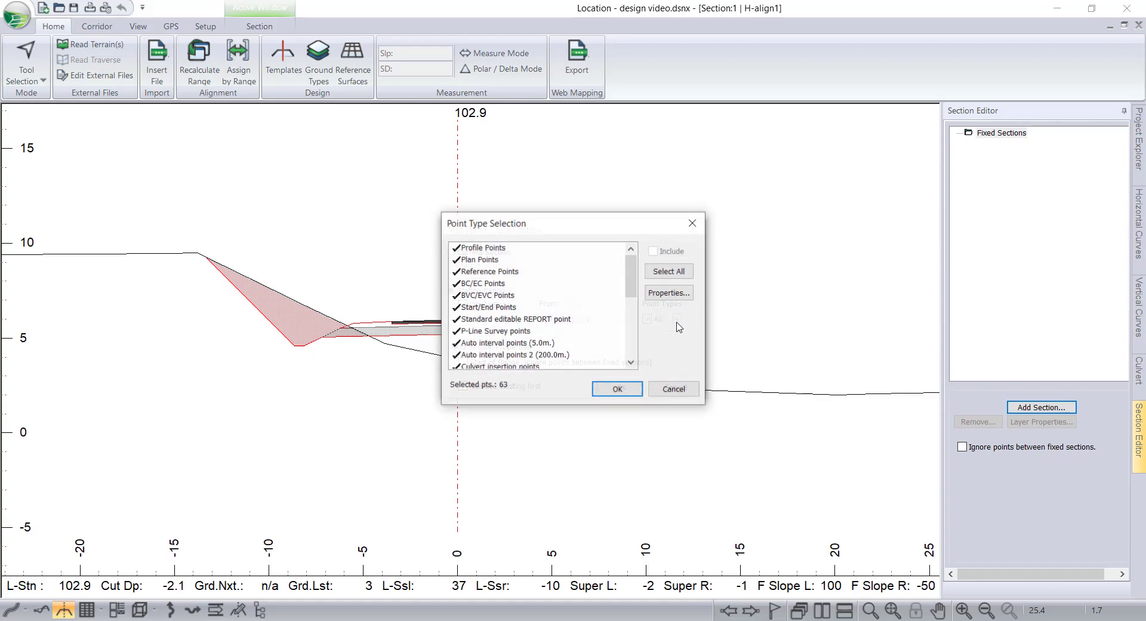
pyautogui.click(664, 273)
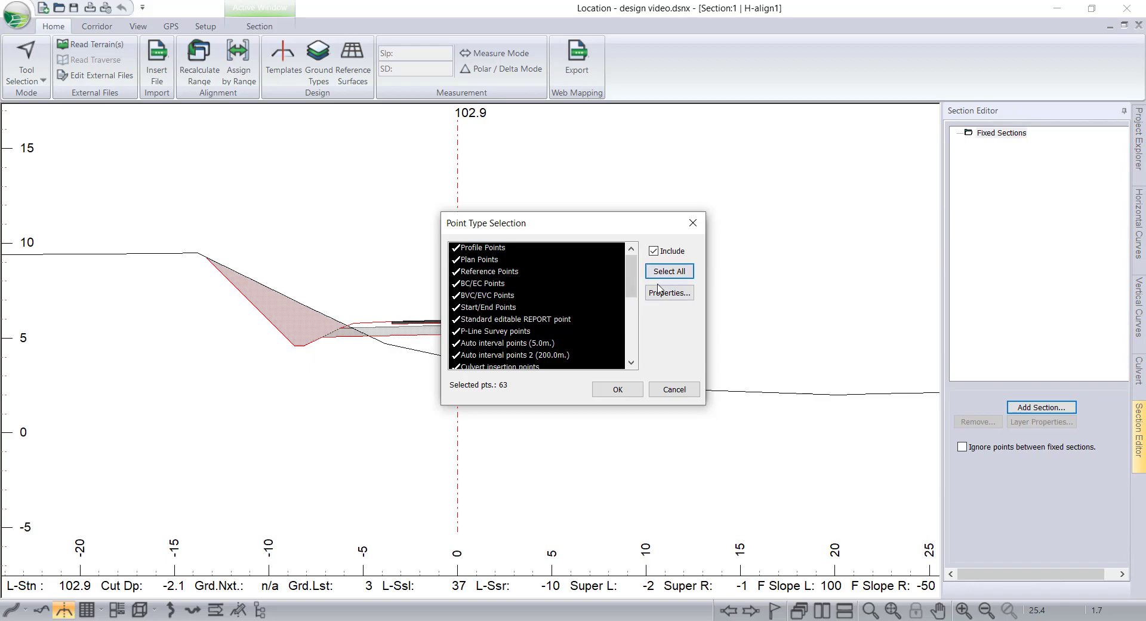
pyautogui.click(535, 307)
pyautogui.scroll(6, 546, 323)
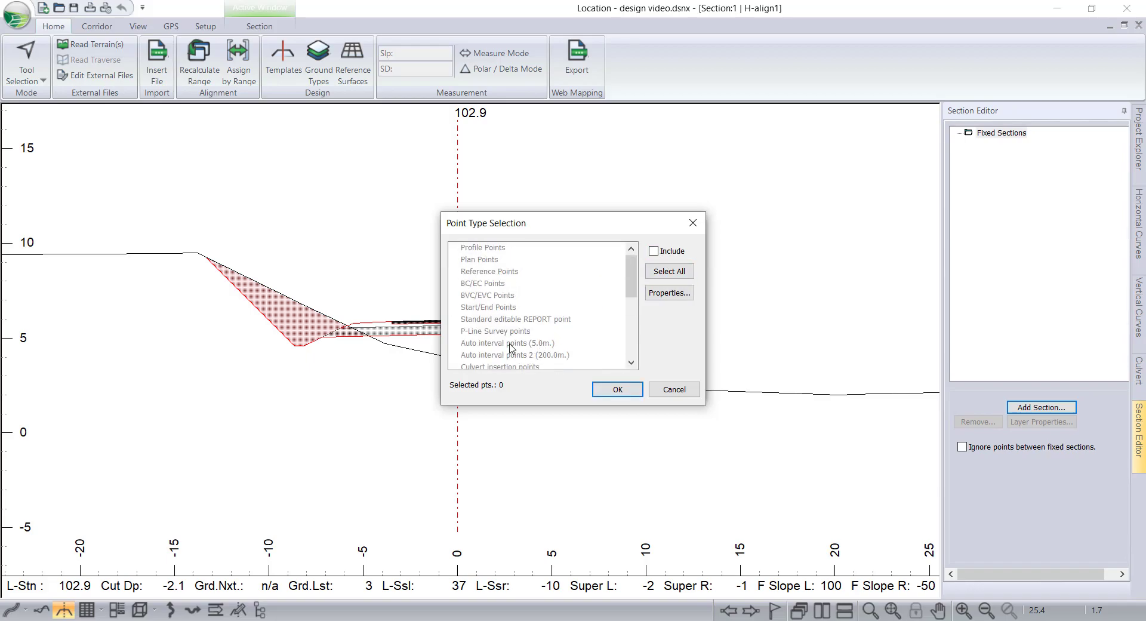
pyautogui.click(511, 344)
pyautogui.click(663, 293)
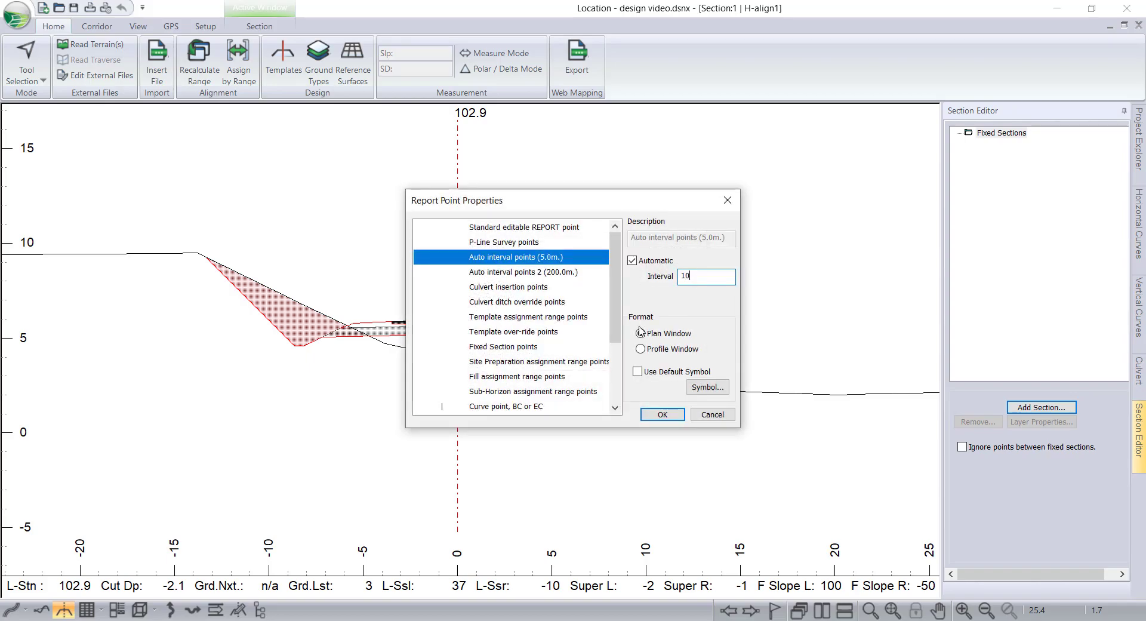
pyautogui.click(663, 415)
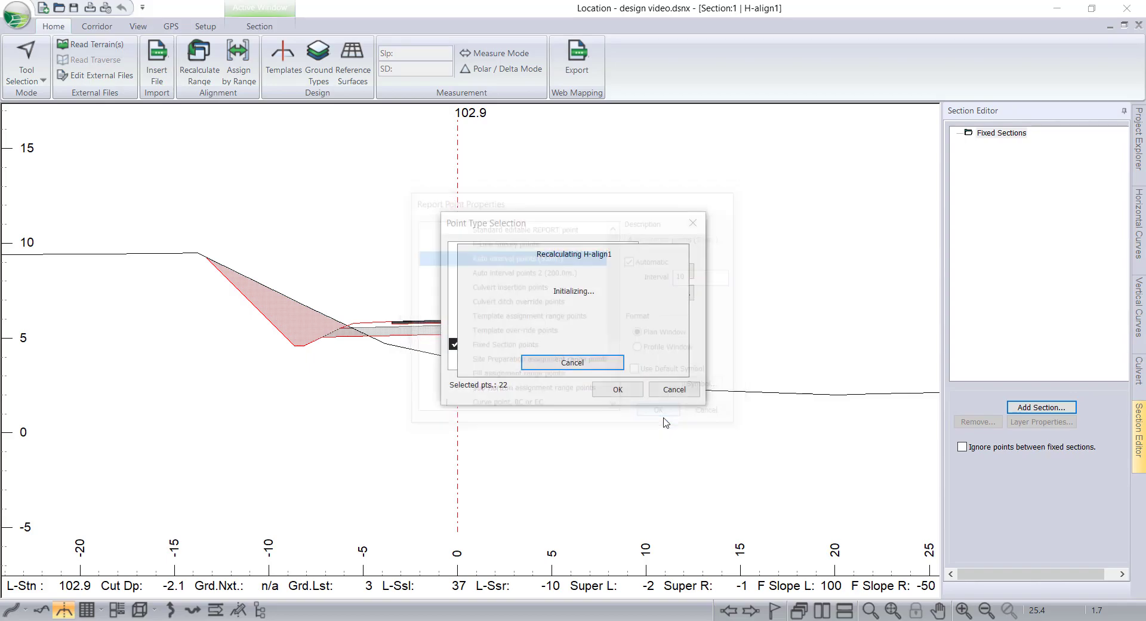
pyautogui.click(618, 389)
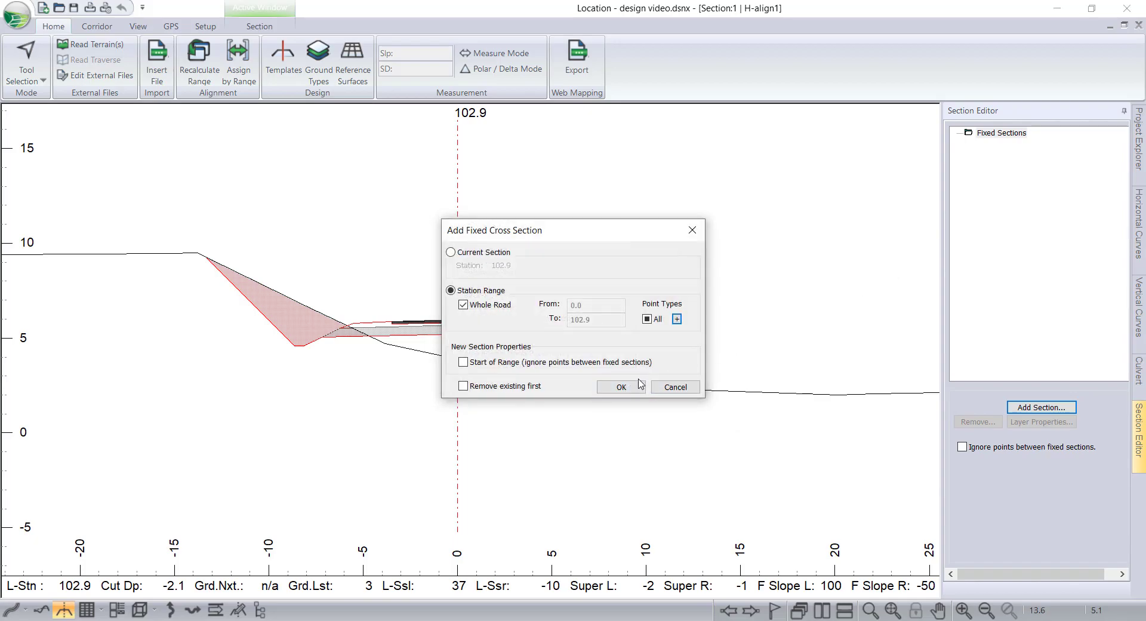
pyautogui.click(621, 388)
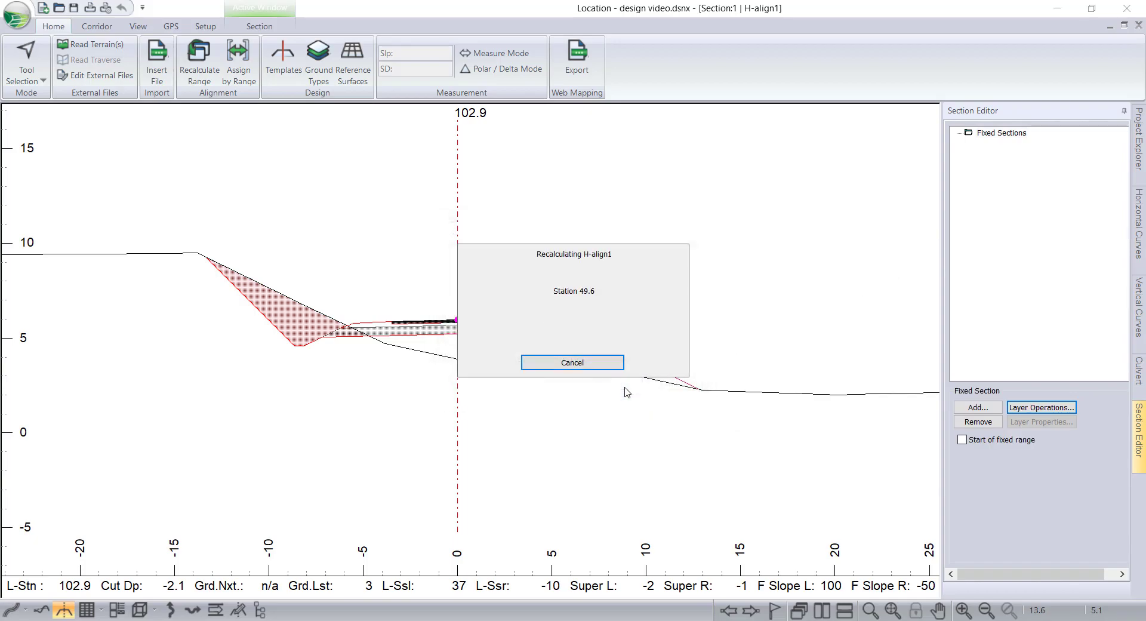
# Expand fixed section 0.0 and inspect the polylines of its Topo, SG, Srf1, Srf2 and Srf3 layers.
pyautogui.click(968, 144)
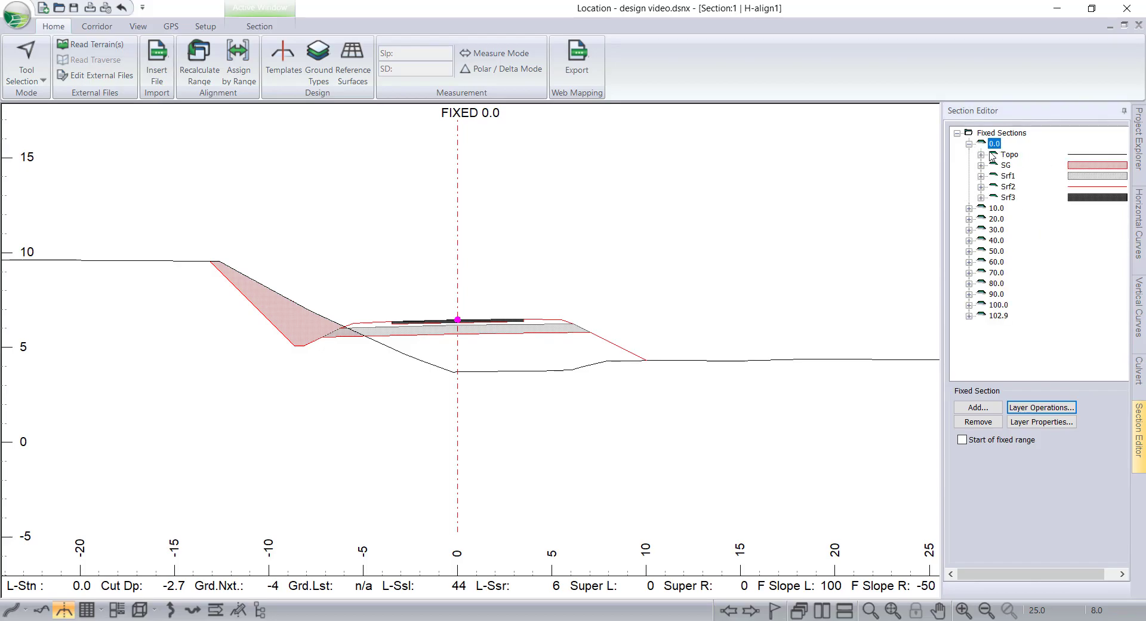
pyautogui.click(980, 154)
pyautogui.click(1063, 165)
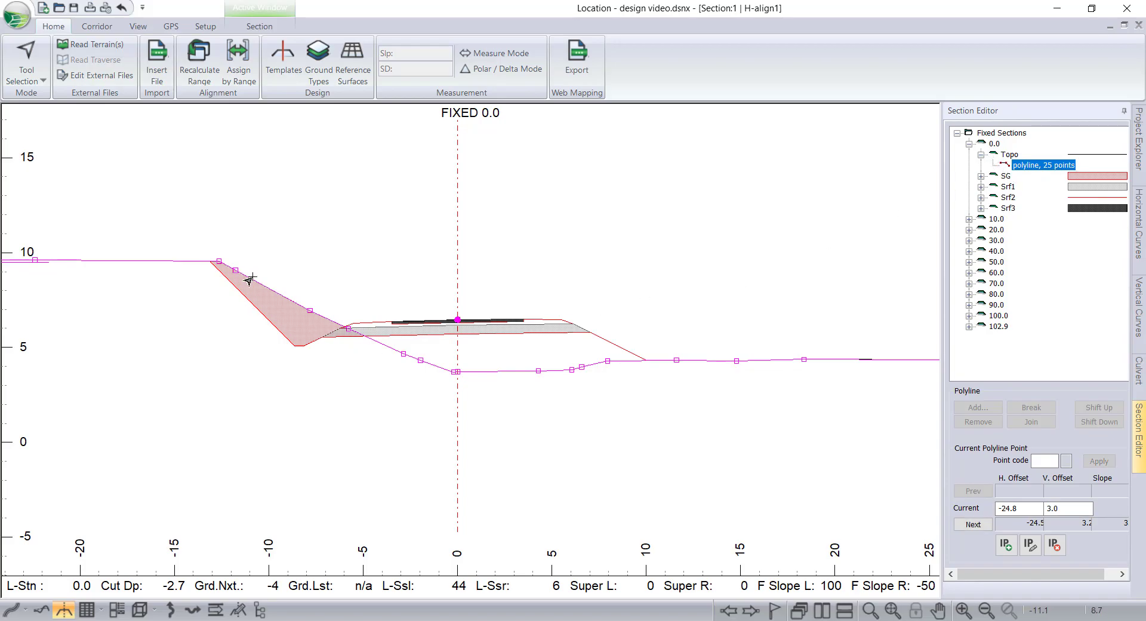
pyautogui.click(981, 176)
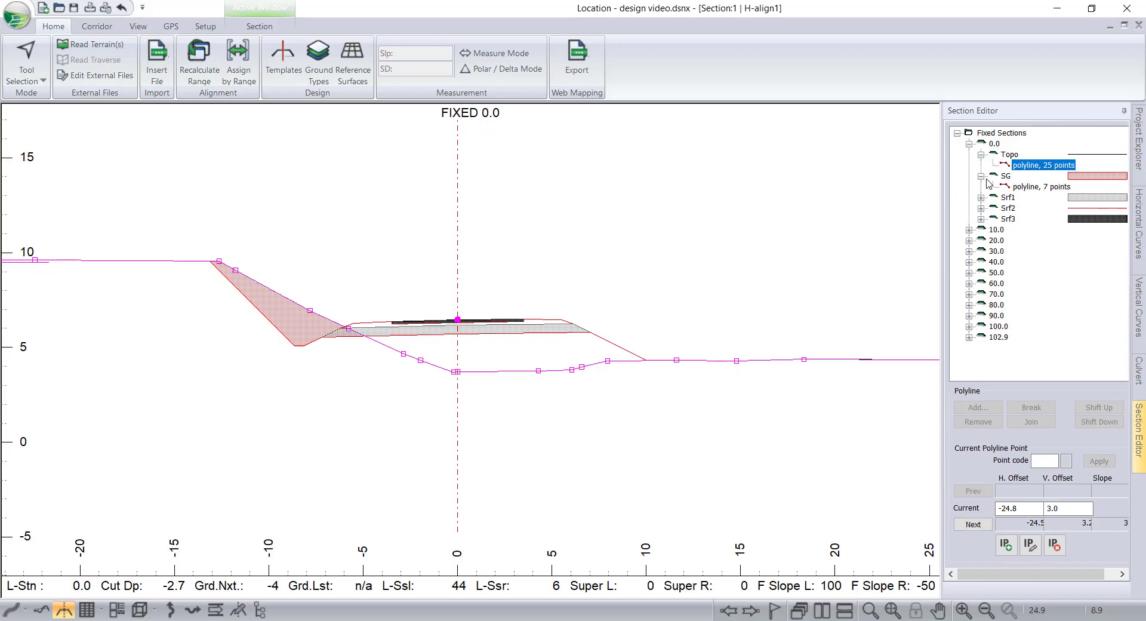
pyautogui.click(1034, 187)
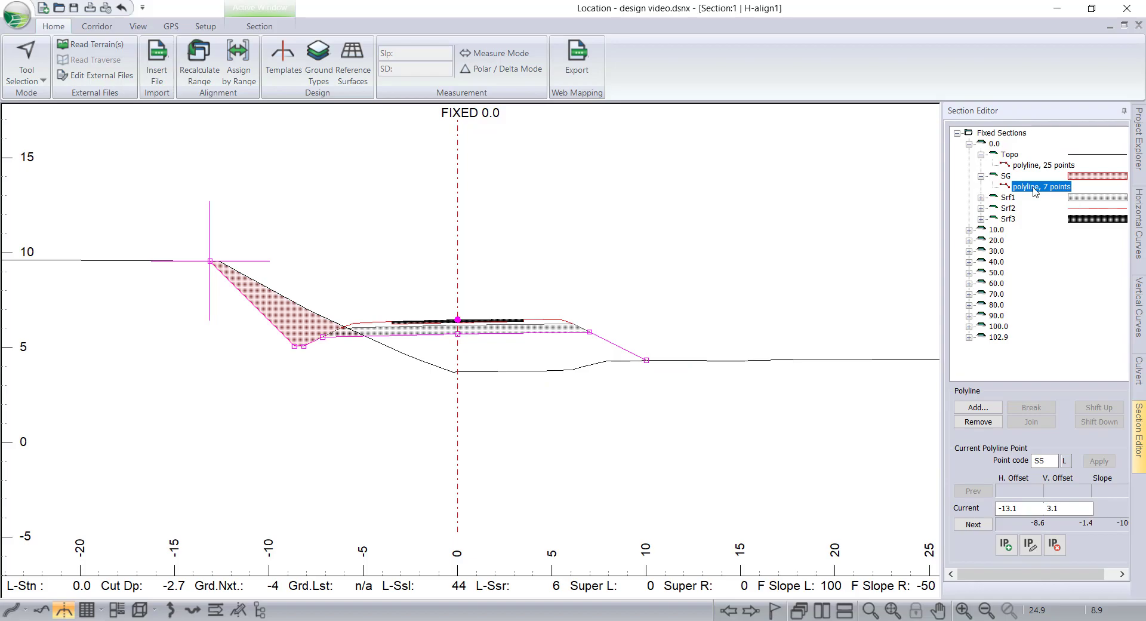
pyautogui.click(981, 198)
pyautogui.click(1023, 208)
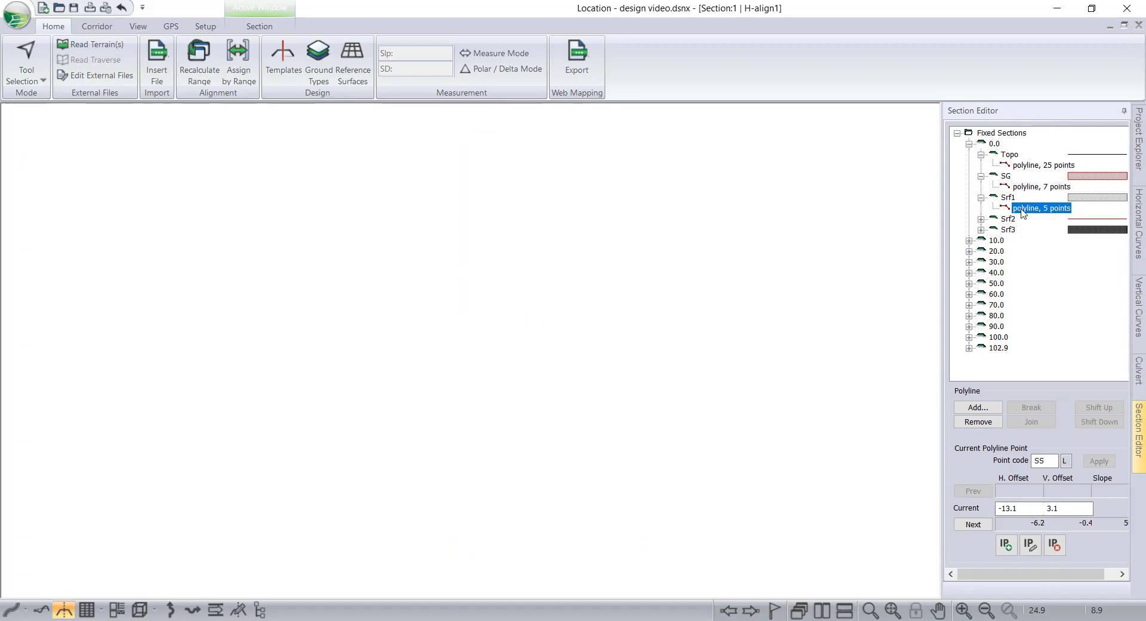
pyautogui.click(980, 219)
pyautogui.click(1043, 230)
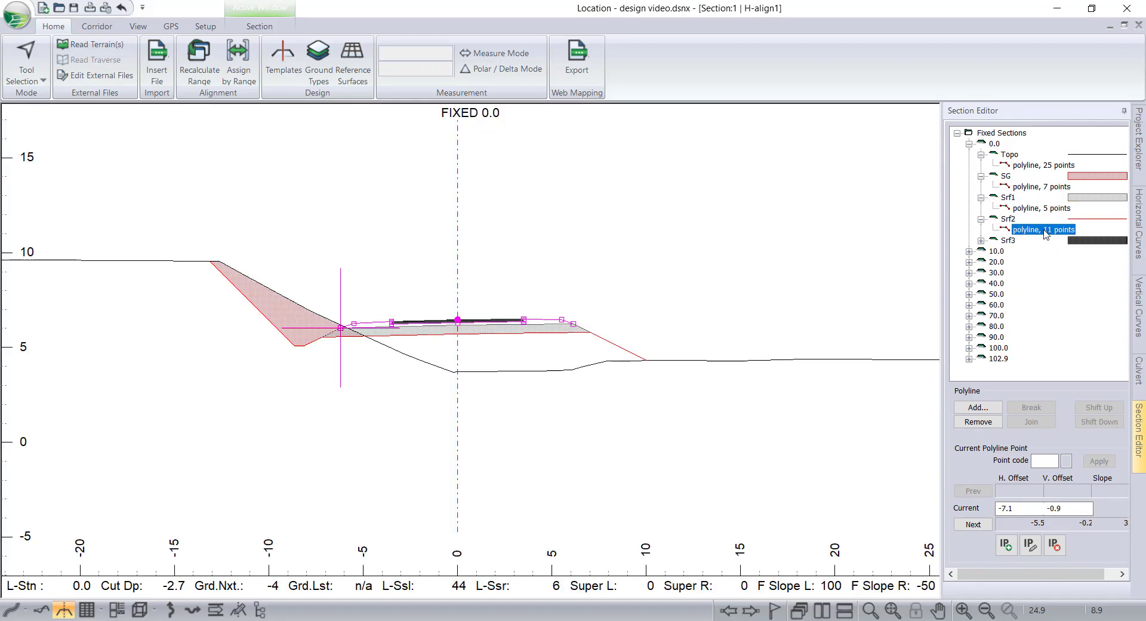
pyautogui.click(980, 240)
pyautogui.click(1044, 252)
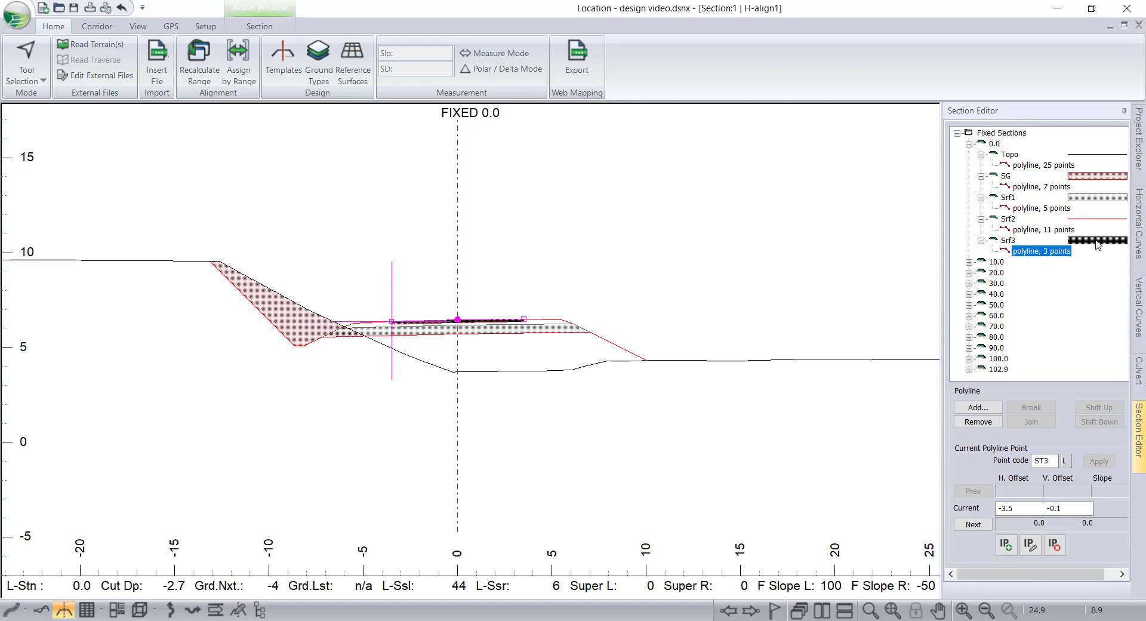
pyautogui.scroll(1, 393, 323)
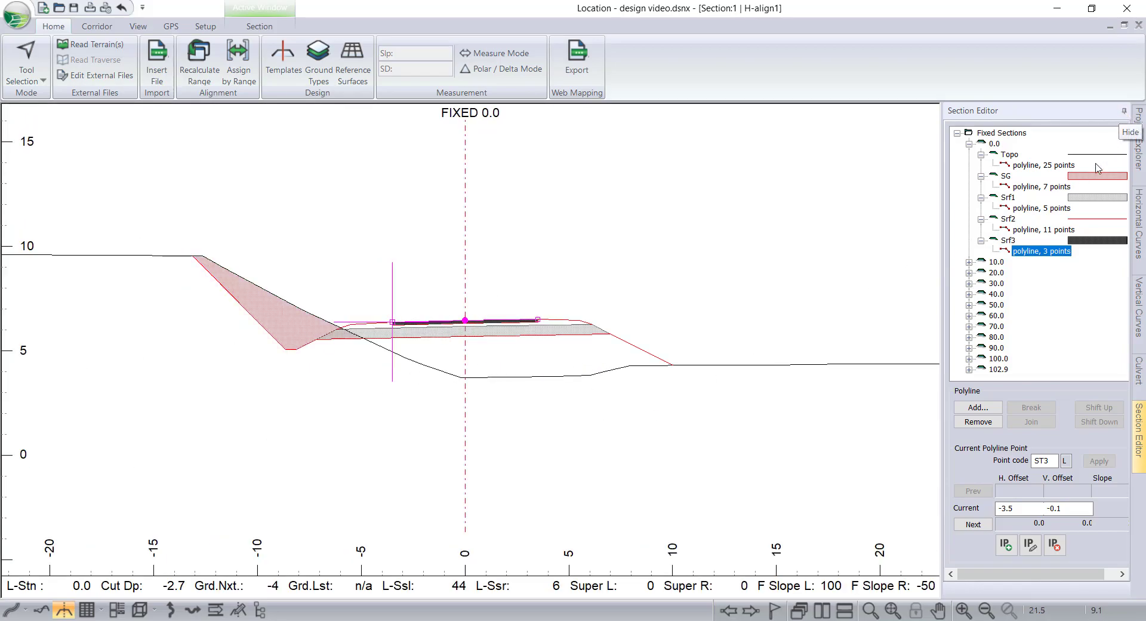
pyautogui.click(751, 479)
pyautogui.scroll(-3, 746, 478)
pyautogui.scroll(-2, 685, 474)
pyautogui.moveTo(712, 484); pyautogui.dragTo(487, 450, button='middle')
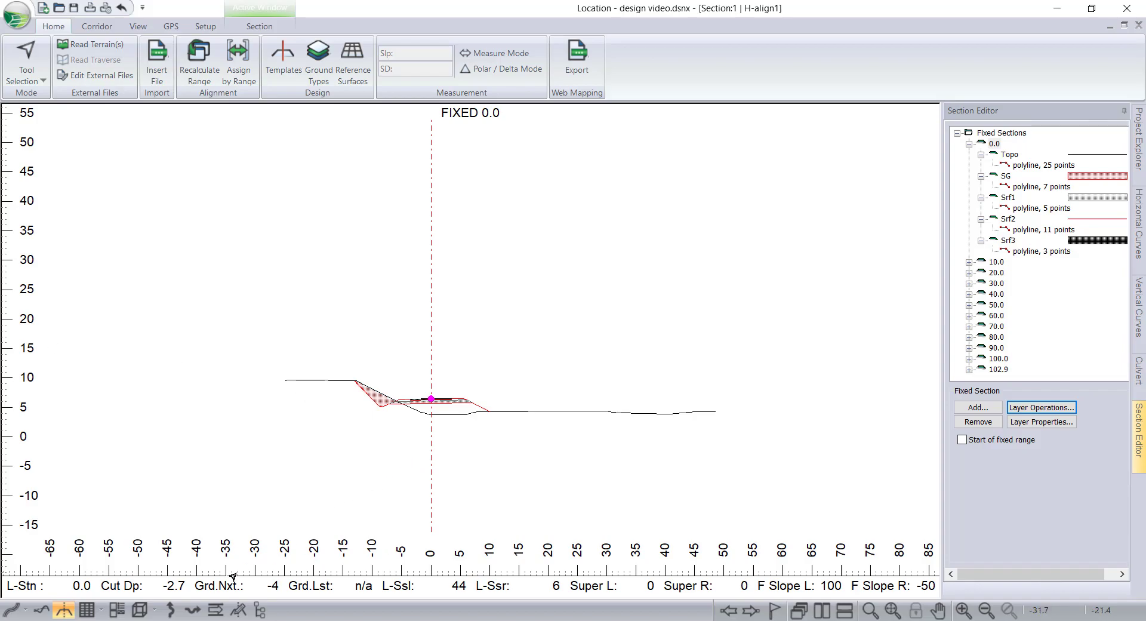
# Open the multi-plot's B_Size_Plan_Prof page and turn on Cut/Fill shading with section zones in its plan window.
pyautogui.click(123, 609)
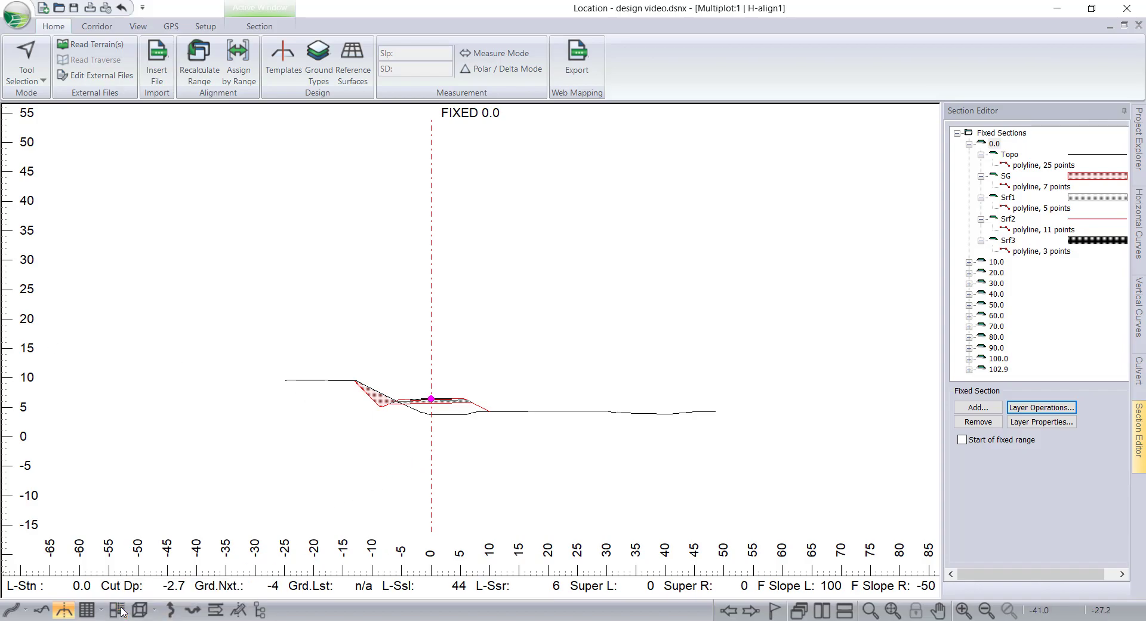
pyautogui.moveTo(558, 263); pyautogui.dragTo(549, 265, button='middle')
pyautogui.click(122, 170)
pyautogui.click(494, 226)
pyautogui.doubleClick(495, 226)
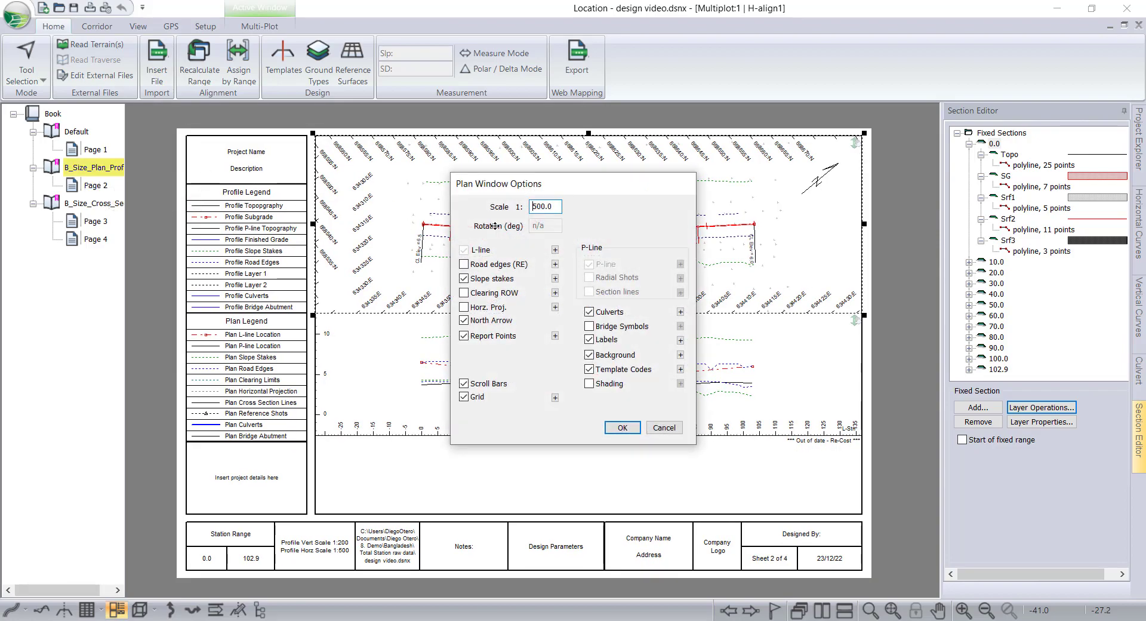
pyautogui.click(590, 383)
pyautogui.click(679, 383)
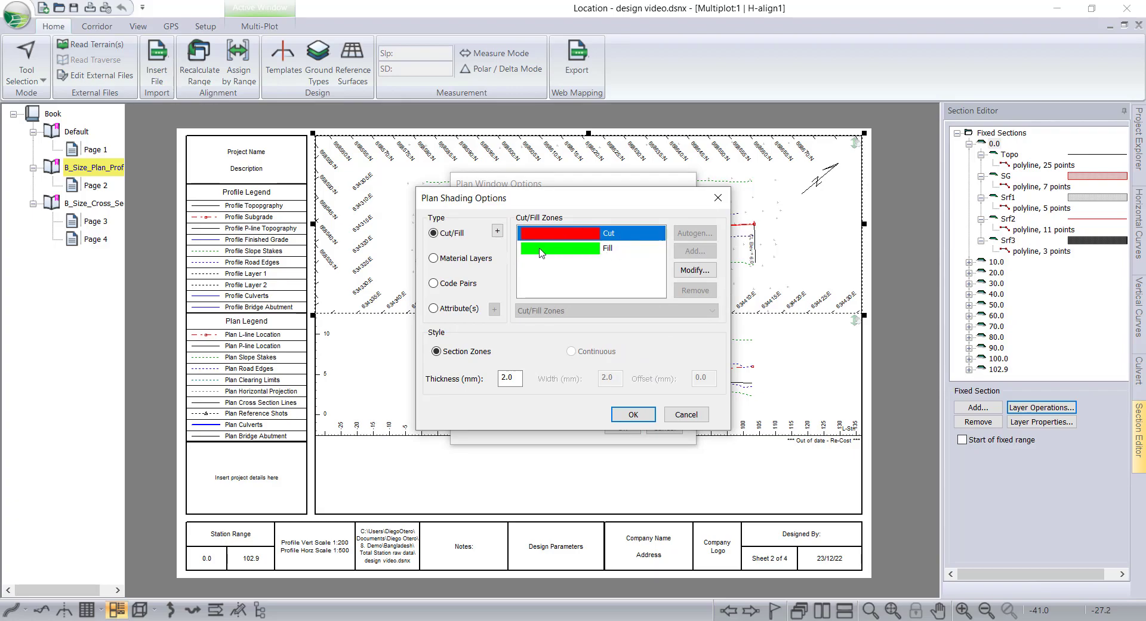
pyautogui.click(578, 253)
pyautogui.click(597, 237)
pyautogui.click(589, 255)
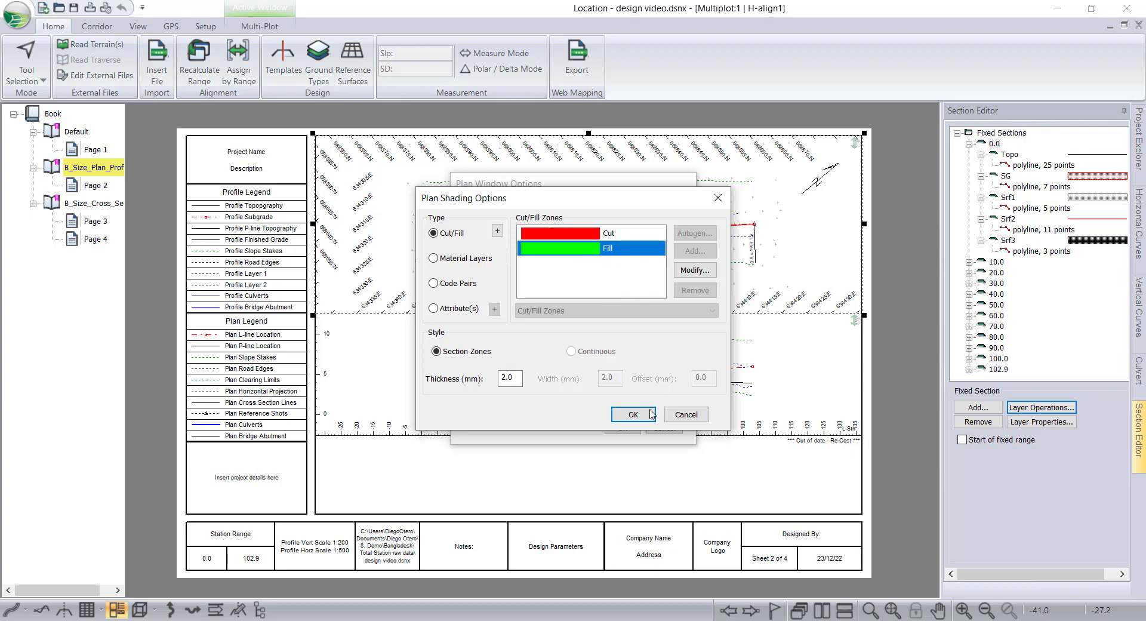
pyautogui.click(632, 417)
pyautogui.click(626, 427)
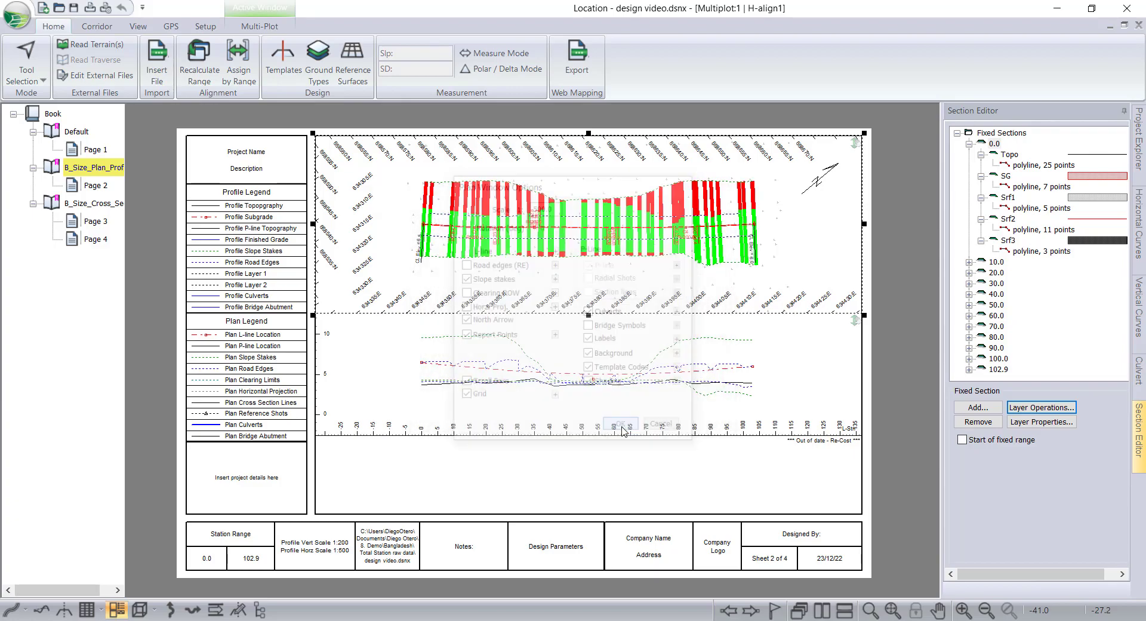
# Open a new data window and bring up its Data Window Options with the Alignment report type.
pyautogui.scroll(2, 436, 231)
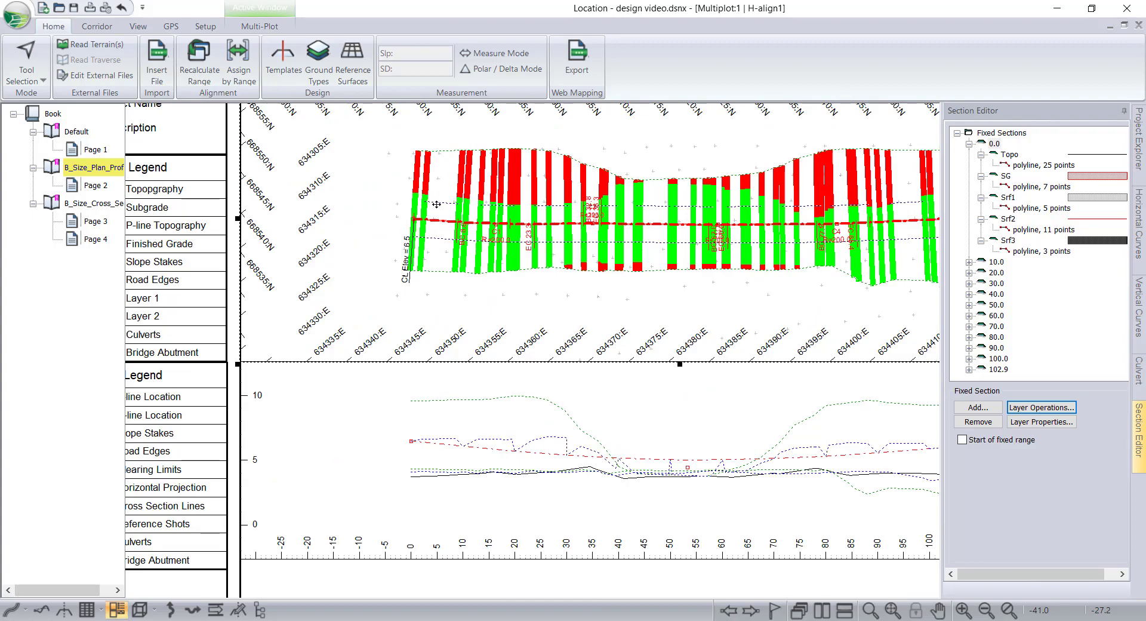
pyautogui.scroll(-2, 810, 215)
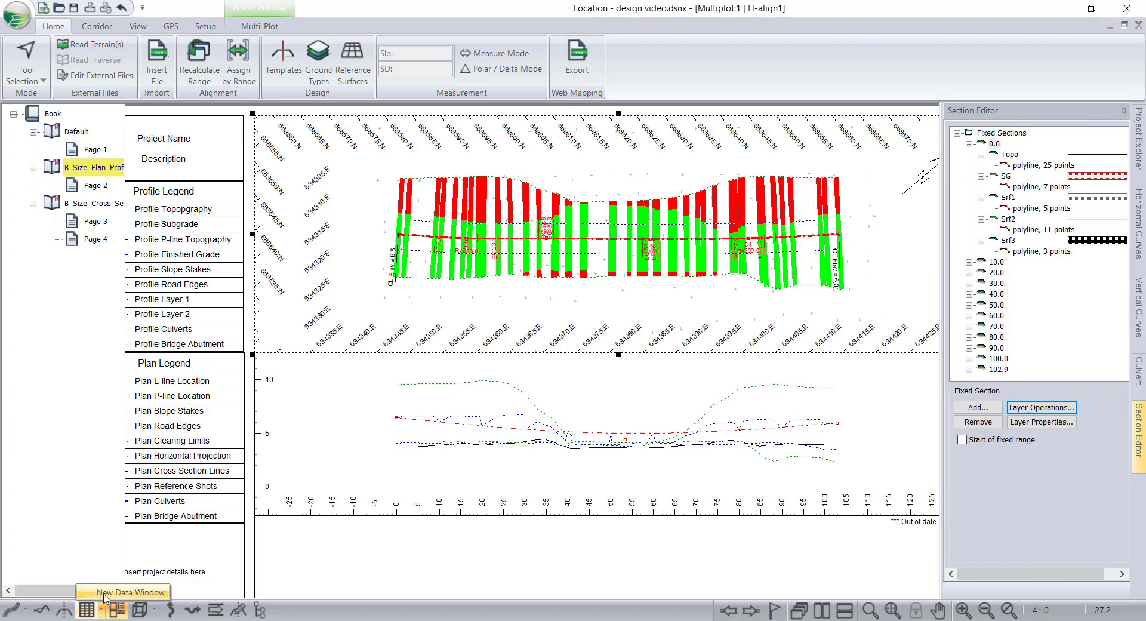
pyautogui.click(104, 592)
pyautogui.rightClick(352, 258)
pyautogui.click(377, 280)
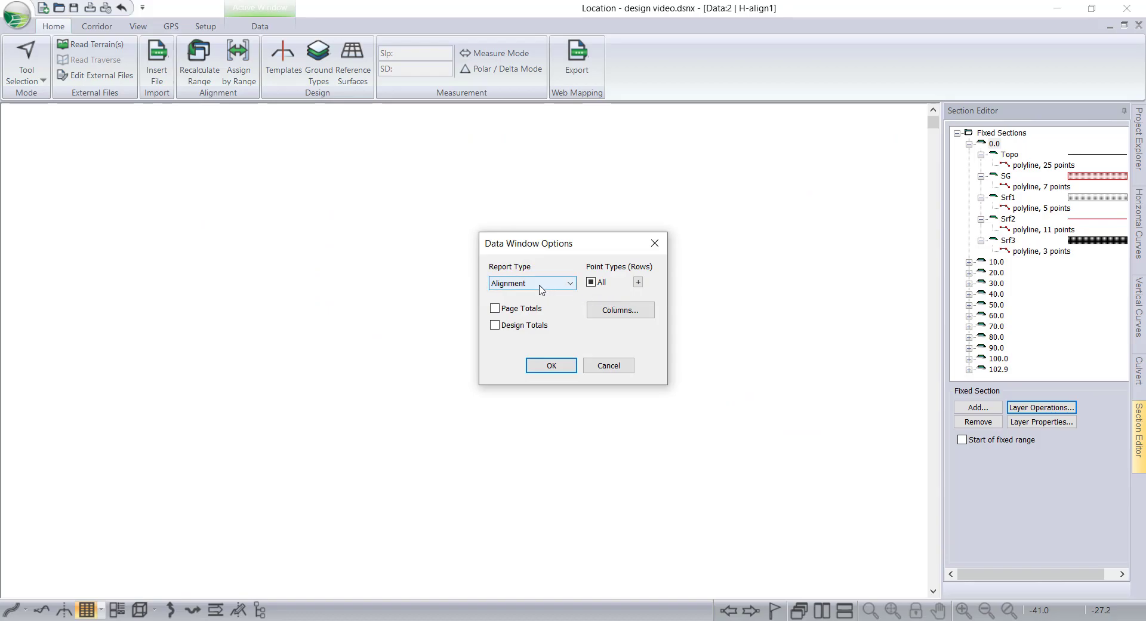
pyautogui.moveTo(533, 249); pyautogui.dragTo(418, 237)
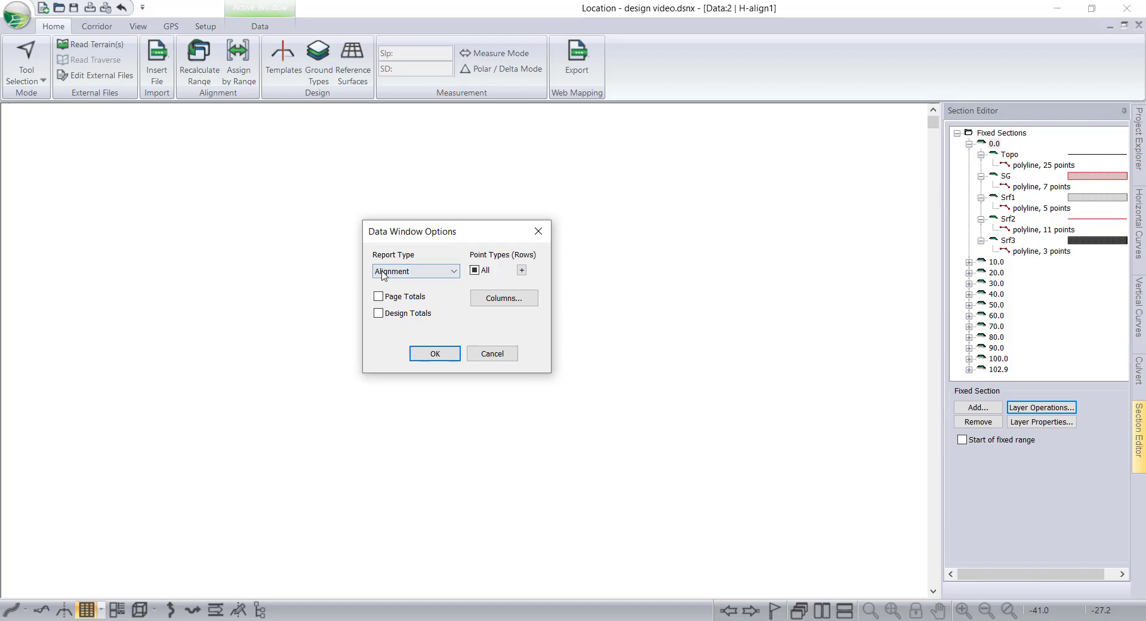
# Include Auto interval points (10.0m.) in the data window's row point types.
pyautogui.click(521, 271)
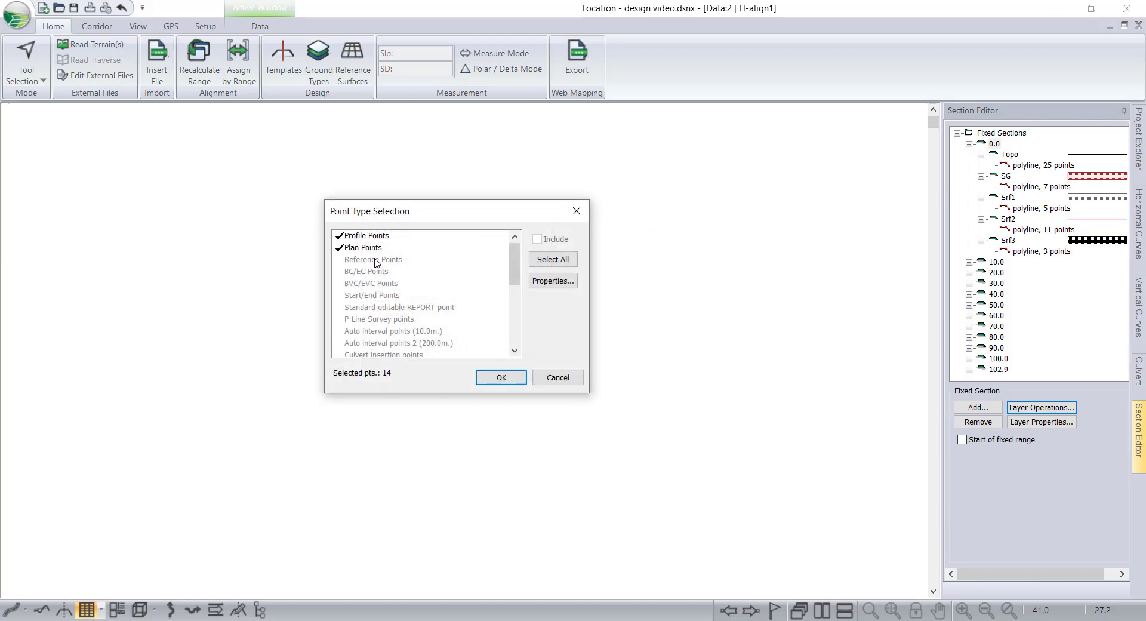
pyautogui.click(376, 332)
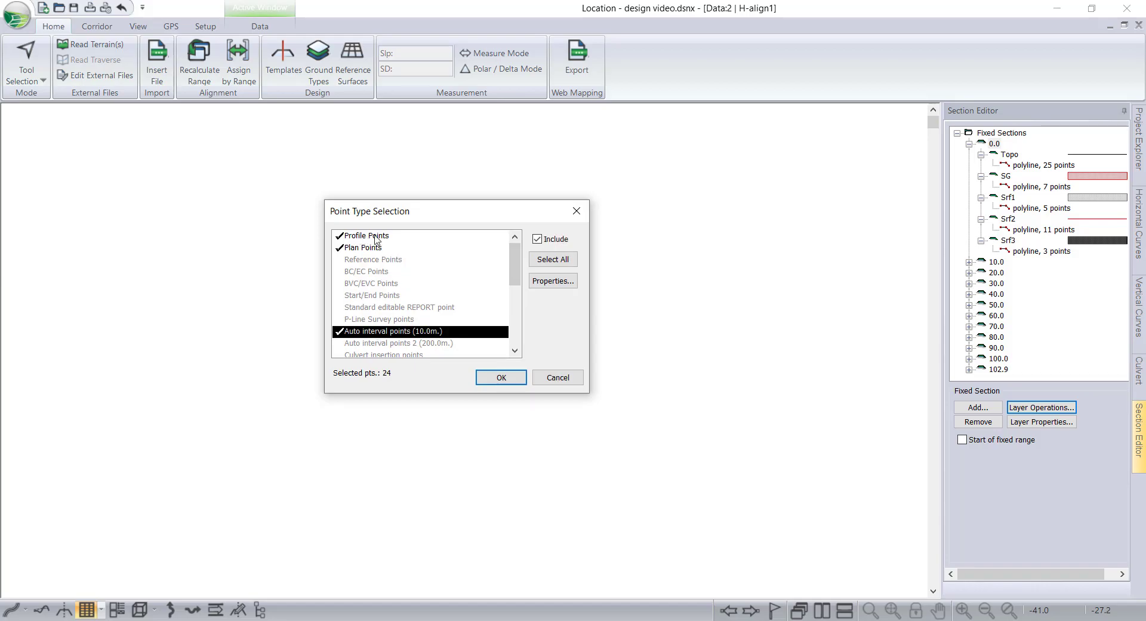
pyautogui.click(495, 378)
# Add the L-Stn, Cut V., Fill V., Srf1 V. and Srf2 V. fields as data window columns.
pyautogui.click(501, 304)
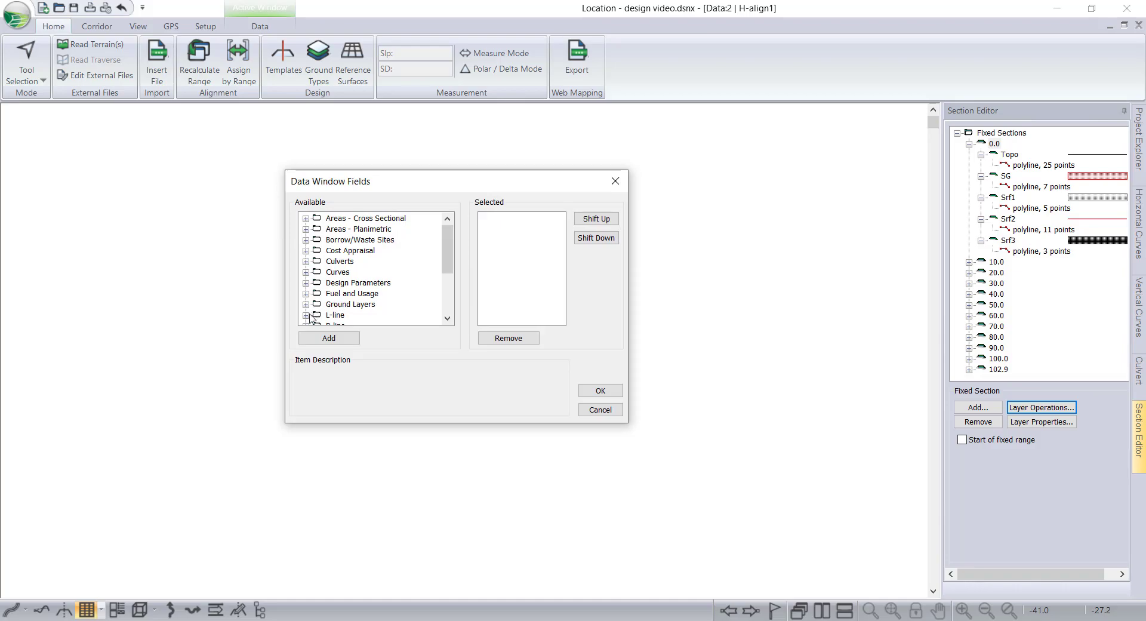
pyautogui.click(306, 316)
pyautogui.doubleClick(353, 293)
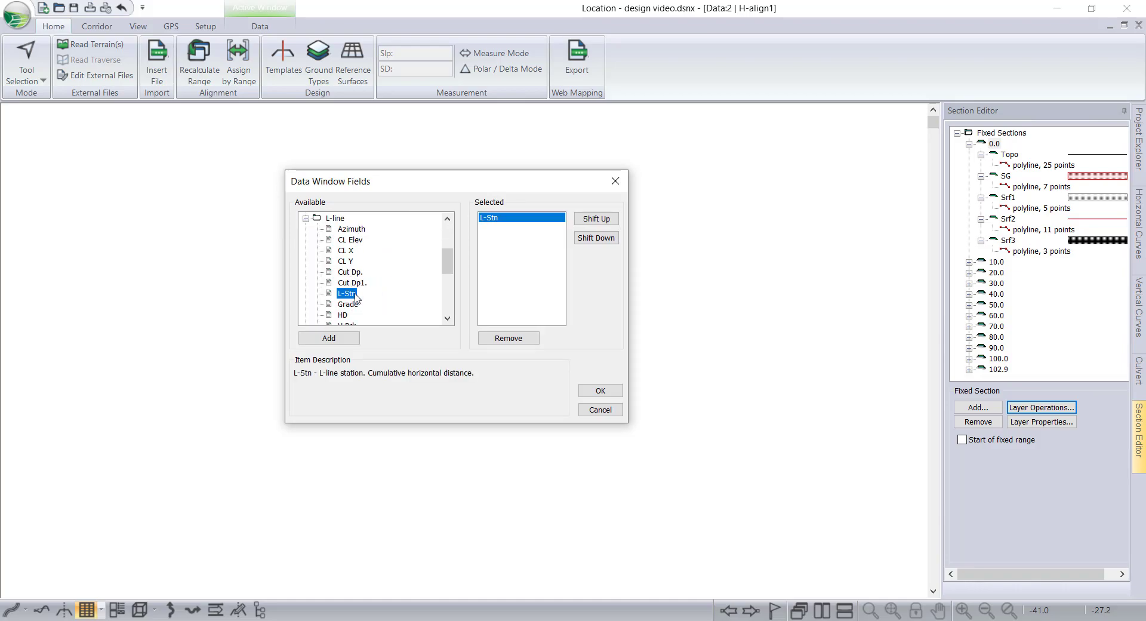
pyautogui.click(305, 218)
pyautogui.scroll(3, 315, 274)
pyautogui.scroll(-3, 316, 299)
pyautogui.click(305, 304)
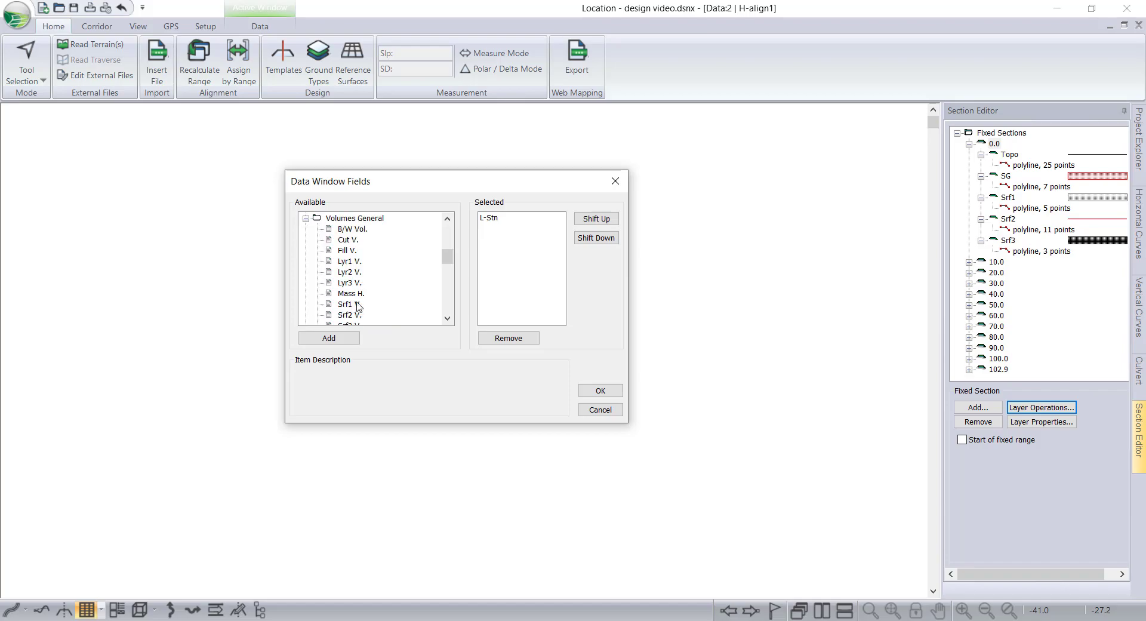
pyautogui.doubleClick(351, 239)
pyautogui.doubleClick(352, 251)
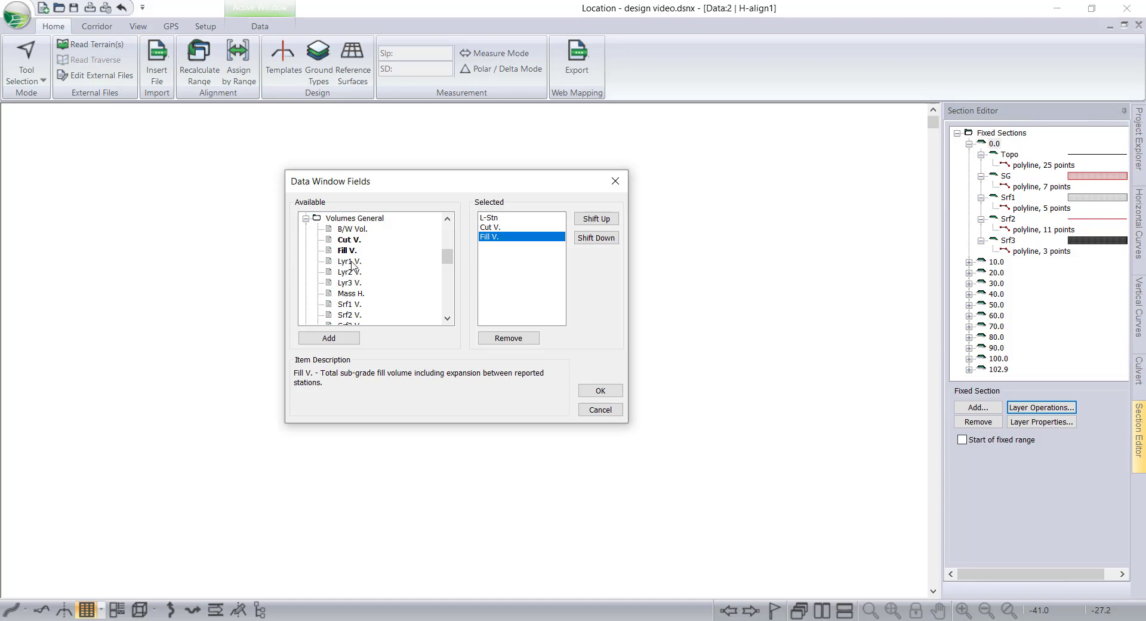
pyautogui.doubleClick(349, 305)
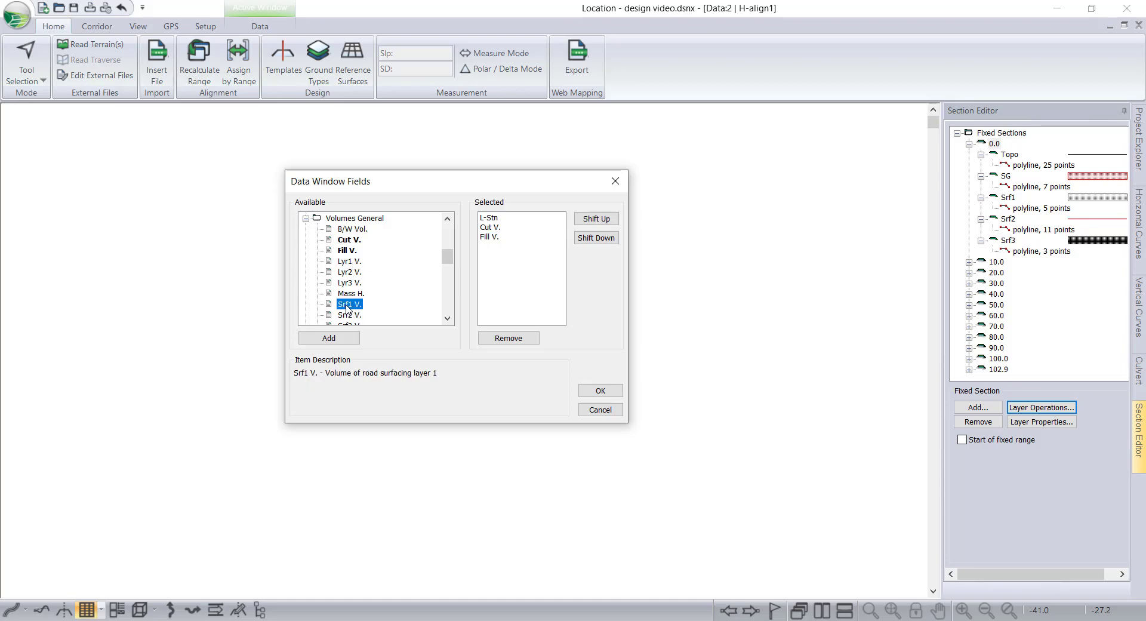
pyautogui.scroll(-1, 382, 307)
pyautogui.doubleClick(353, 284)
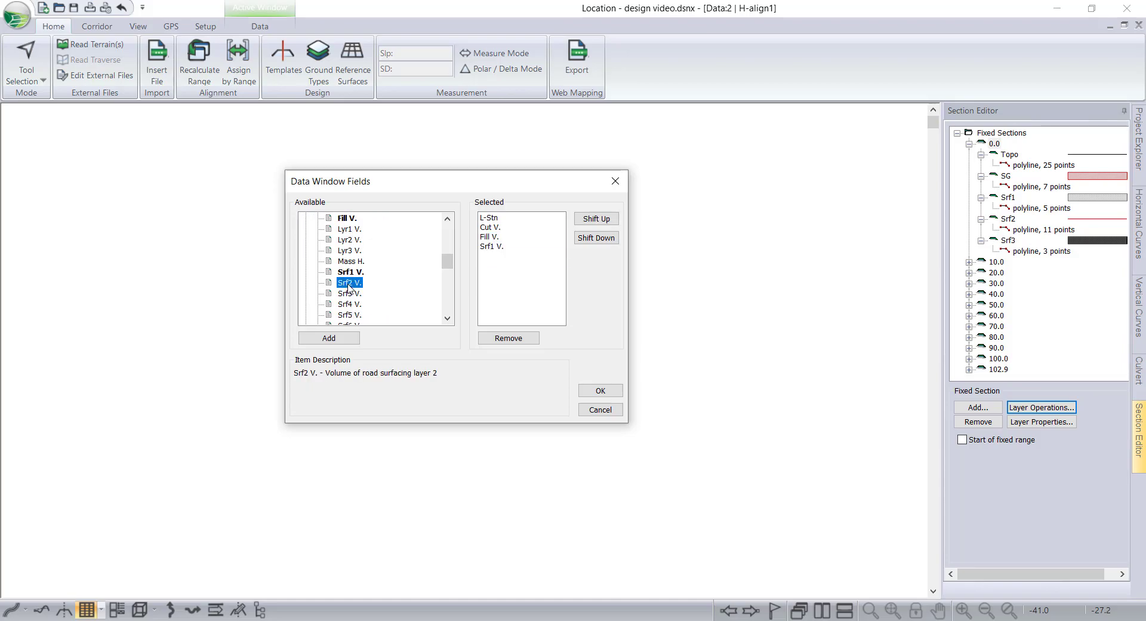
# Add the Srf1 Cut V. and Srf2 Cut V. columns and turn on Design Totals for the data window.
pyautogui.scroll(2, 387, 300)
pyautogui.scroll(-7, 386, 301)
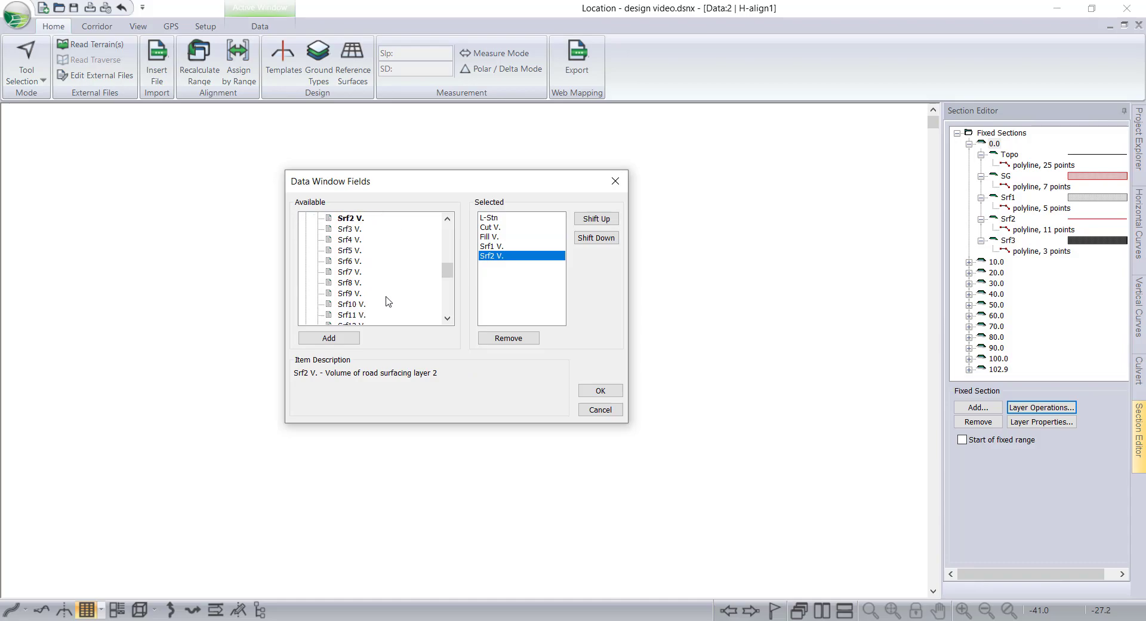
pyautogui.scroll(5, 369, 298)
pyautogui.scroll(-5, 366, 296)
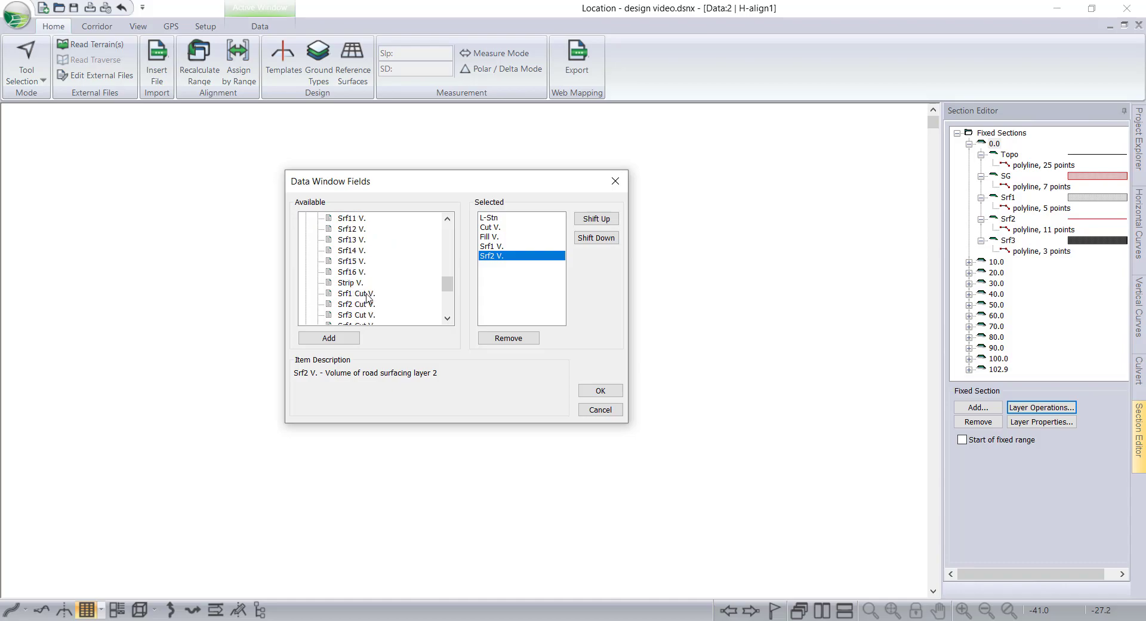
pyautogui.doubleClick(367, 293)
pyautogui.doubleClick(367, 304)
pyautogui.scroll(-2, 418, 310)
pyautogui.scroll(3, 418, 308)
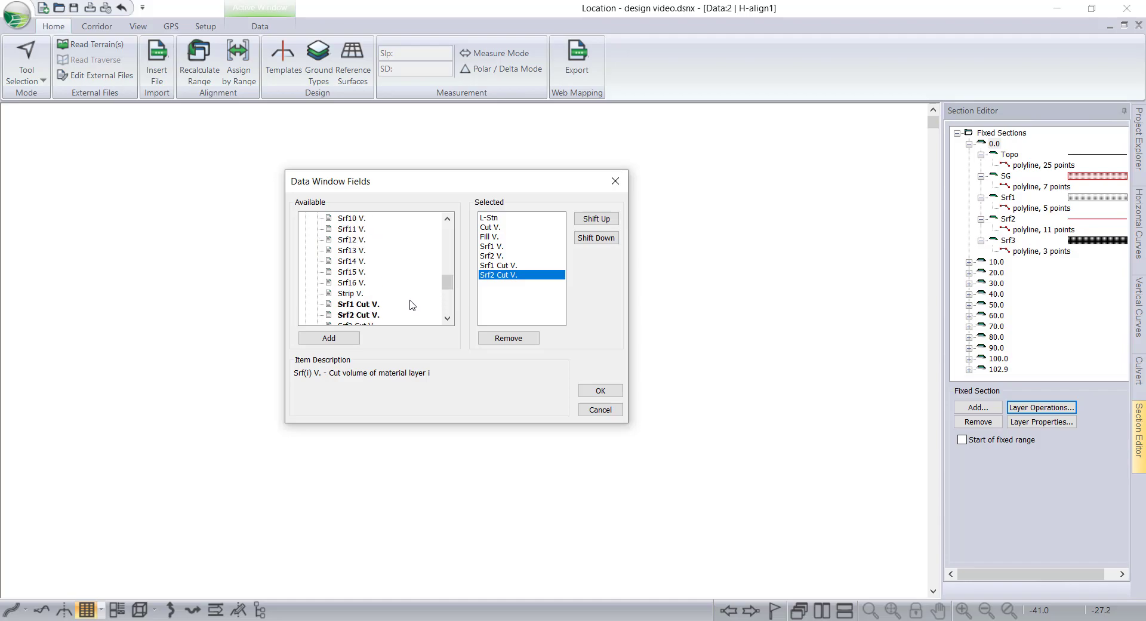
pyautogui.scroll(5, 411, 305)
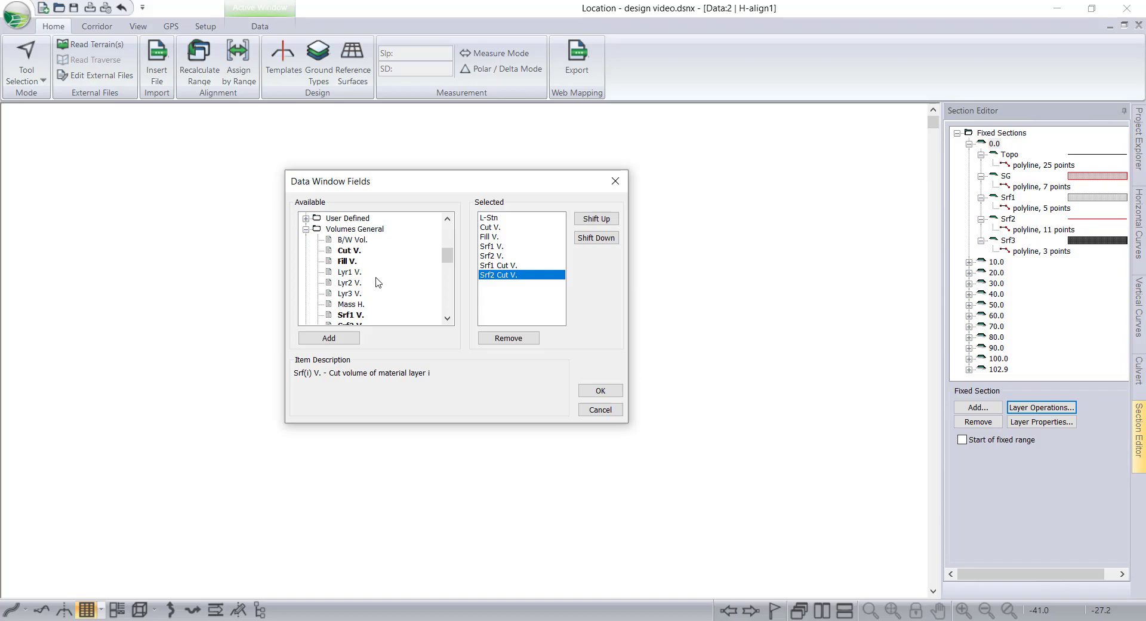
pyautogui.click(592, 391)
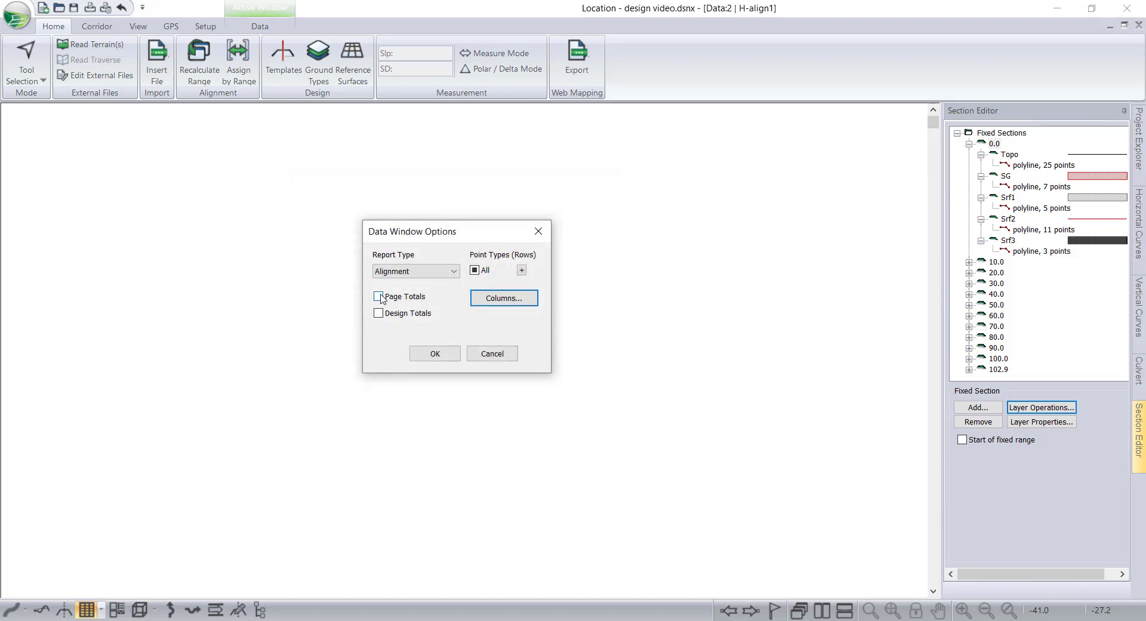
pyautogui.click(378, 313)
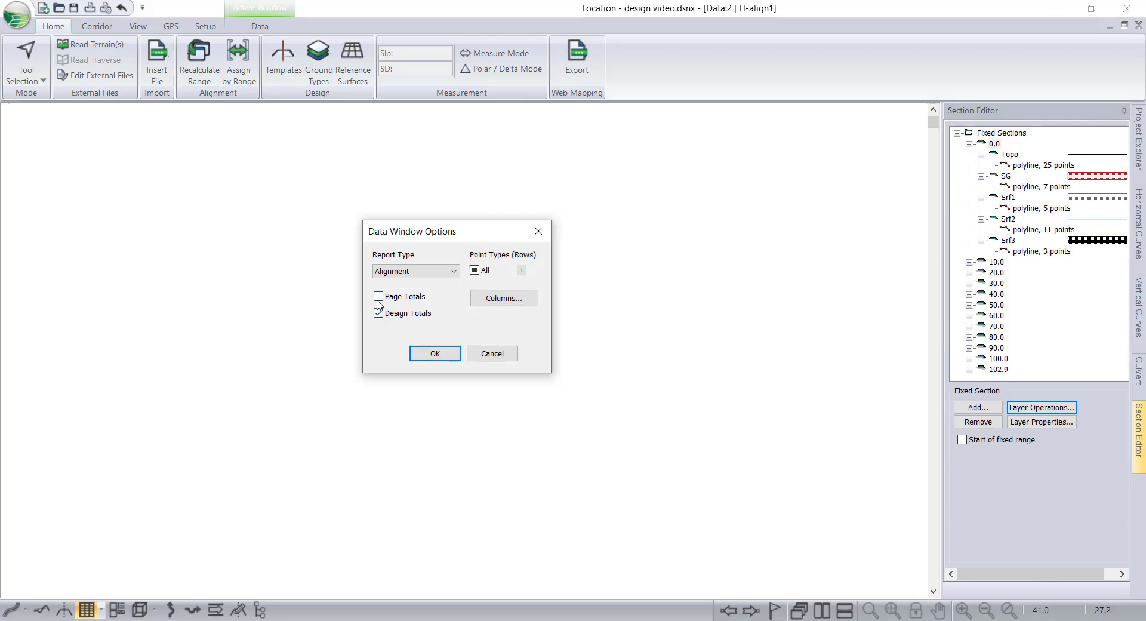
pyautogui.click(434, 353)
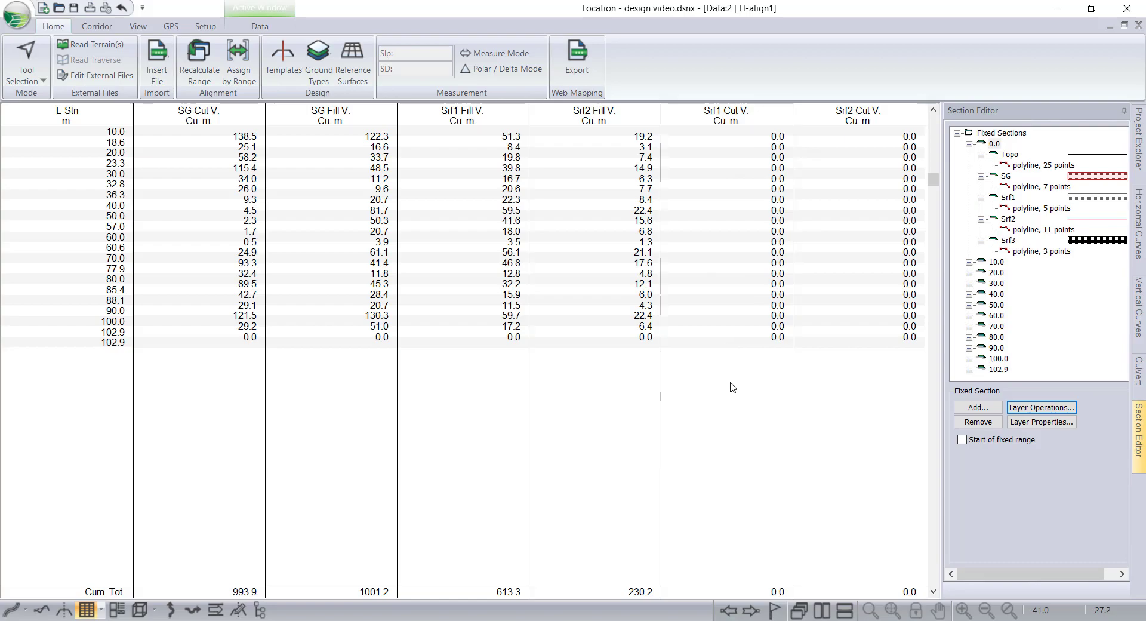
# Export the data window table to ASCII with File destination, Tab delimiter and title rows included.
pyautogui.scroll(-5, 339, 483)
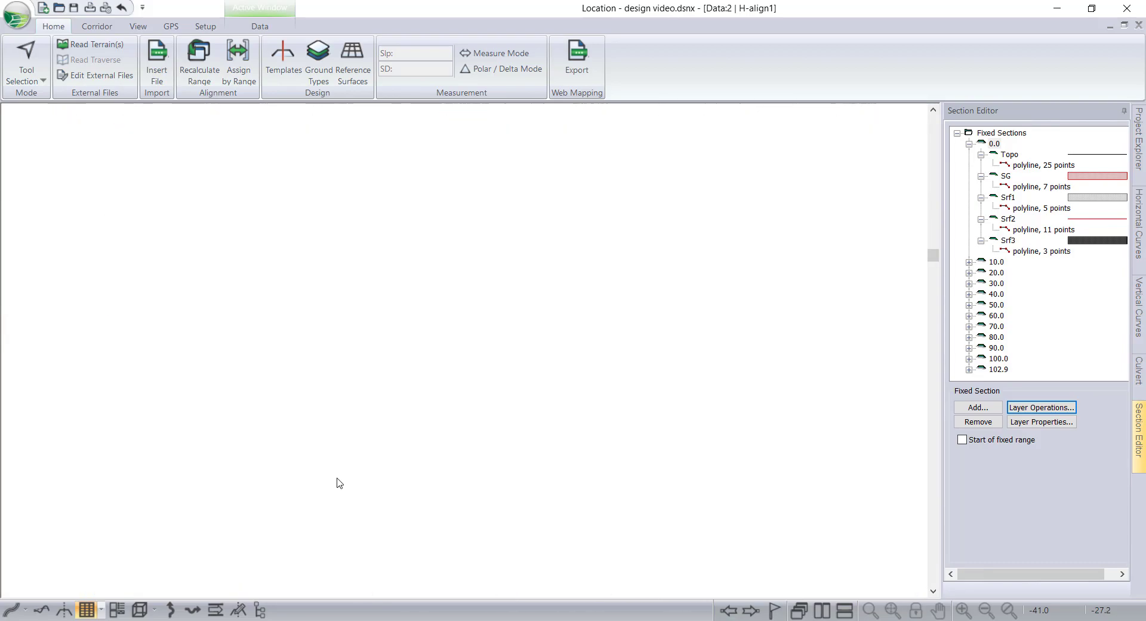
pyautogui.scroll(-2, 337, 478)
pyautogui.scroll(10, 337, 478)
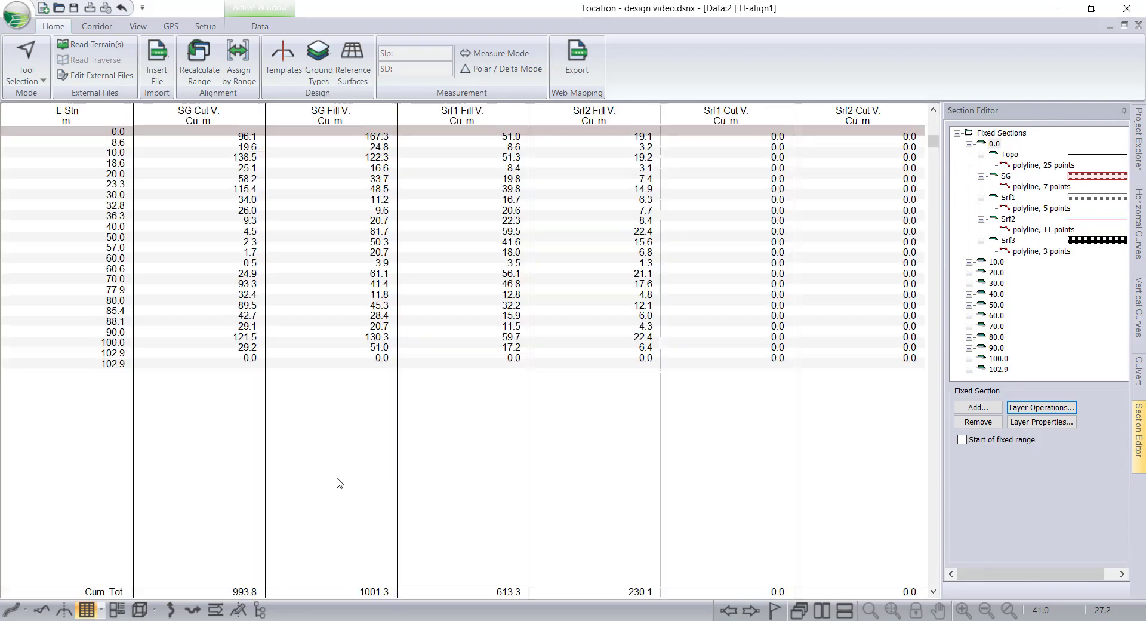
pyautogui.click(260, 26)
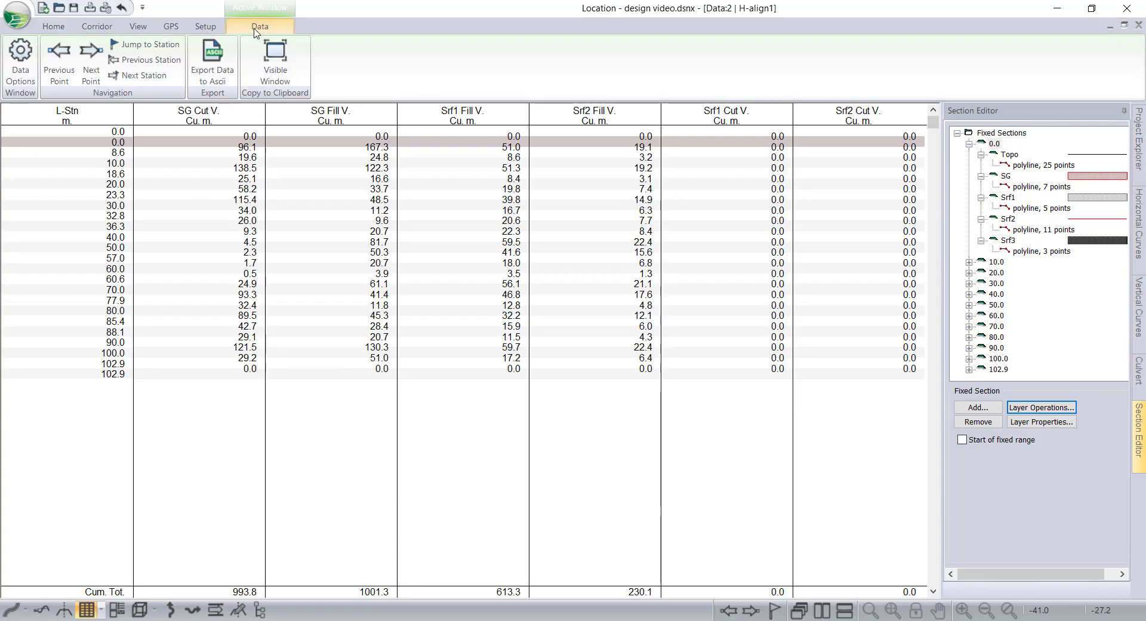
pyautogui.click(214, 82)
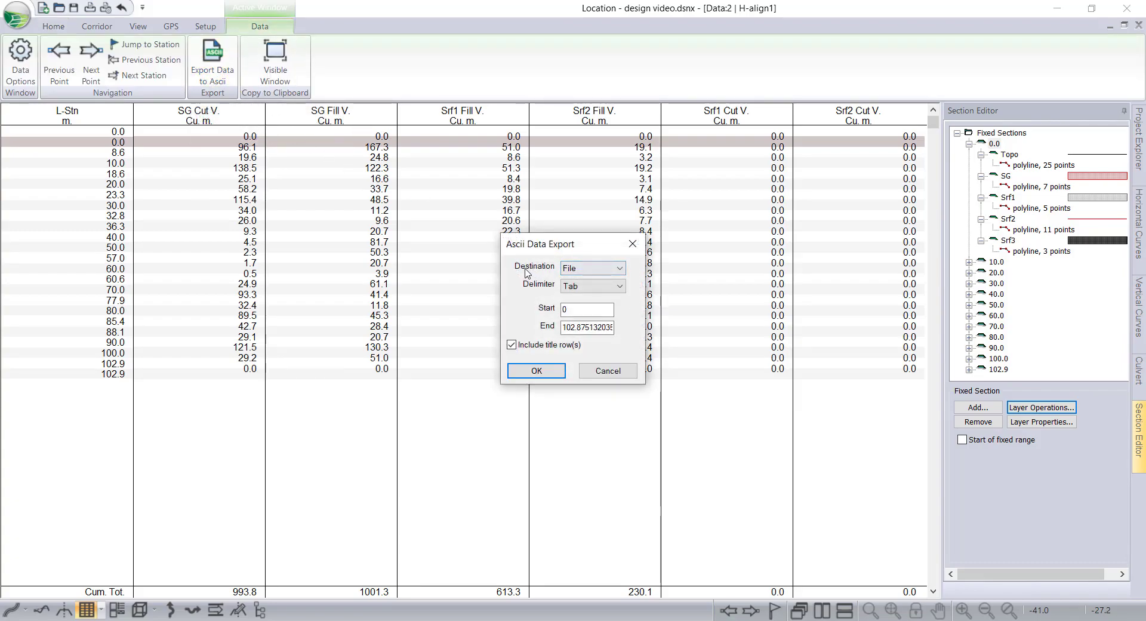
pyautogui.click(579, 272)
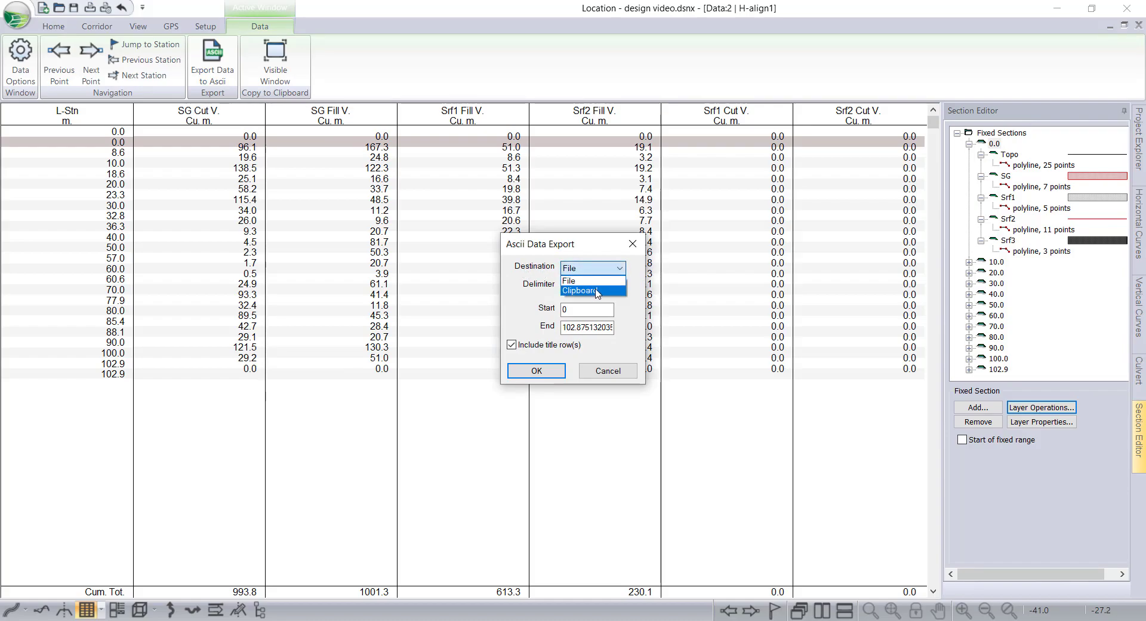
pyautogui.click(576, 281)
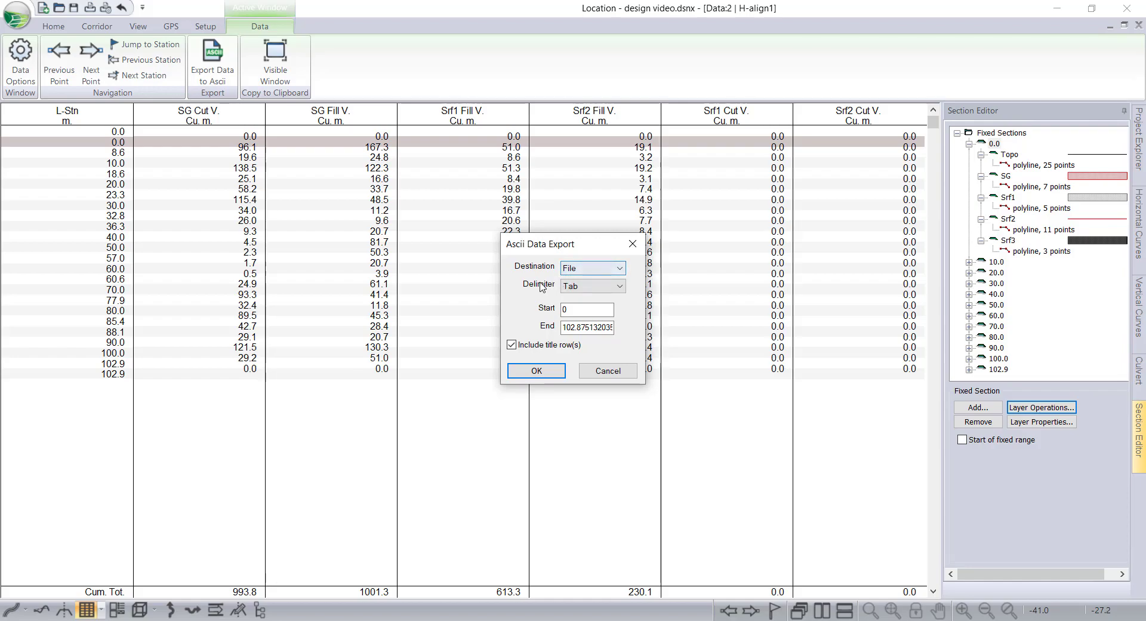
pyautogui.click(567, 286)
pyautogui.click(579, 291)
pyautogui.moveTo(537, 253); pyautogui.dragTo(428, 143)
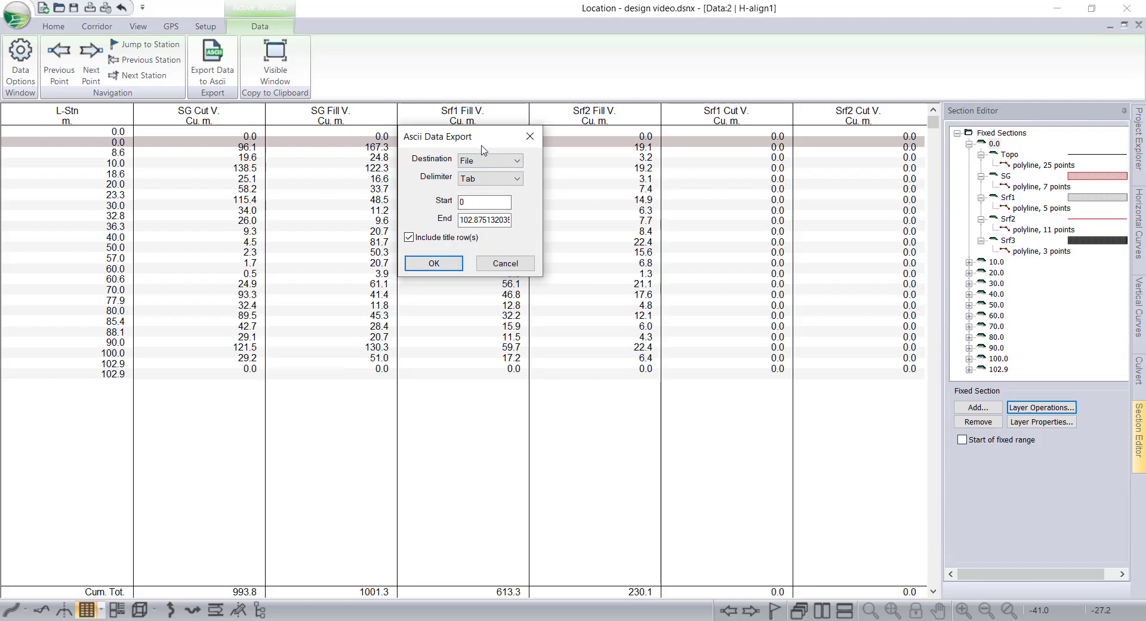
pyautogui.moveTo(482, 145); pyautogui.dragTo(497, 174)
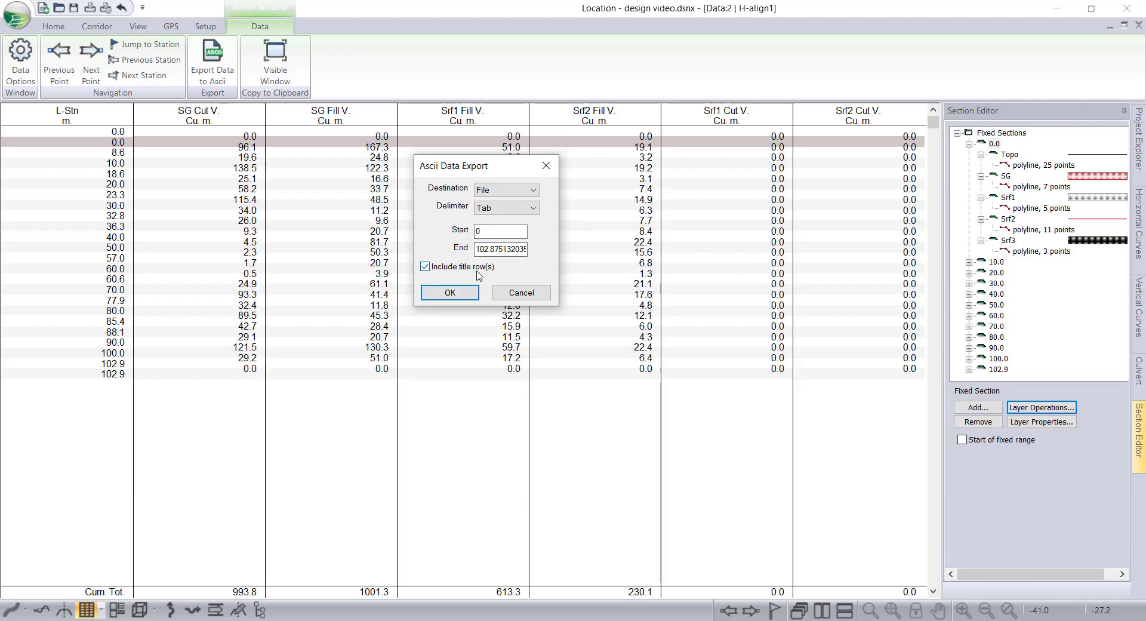
pyautogui.click(452, 294)
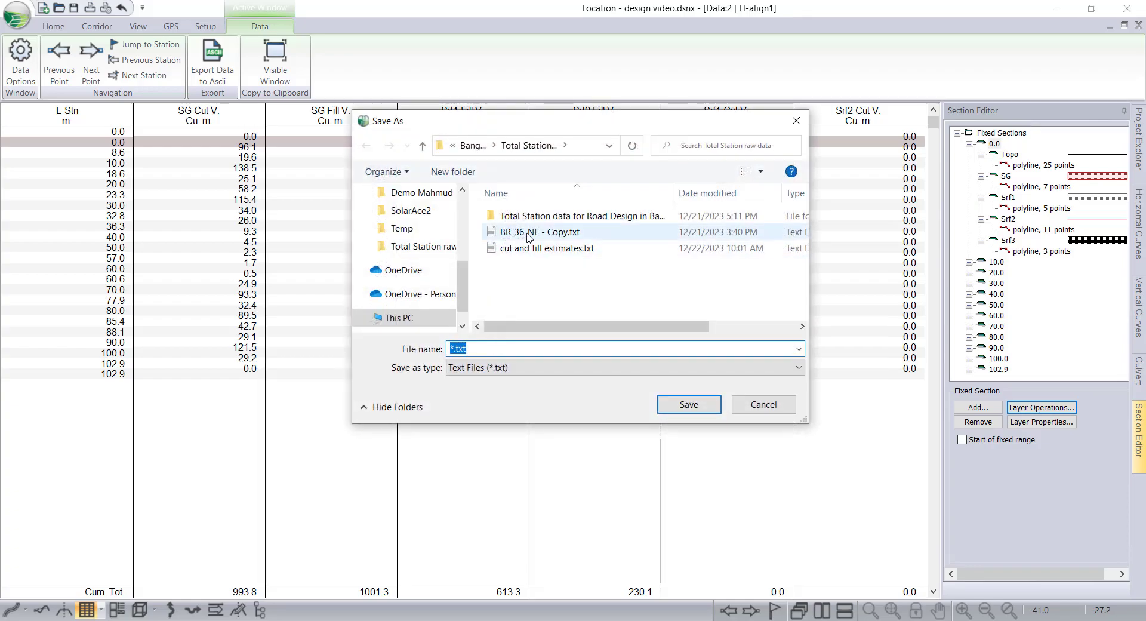
# Save the export as cut and fill estimates.txt, replacing the existing file.
pyautogui.click(526, 248)
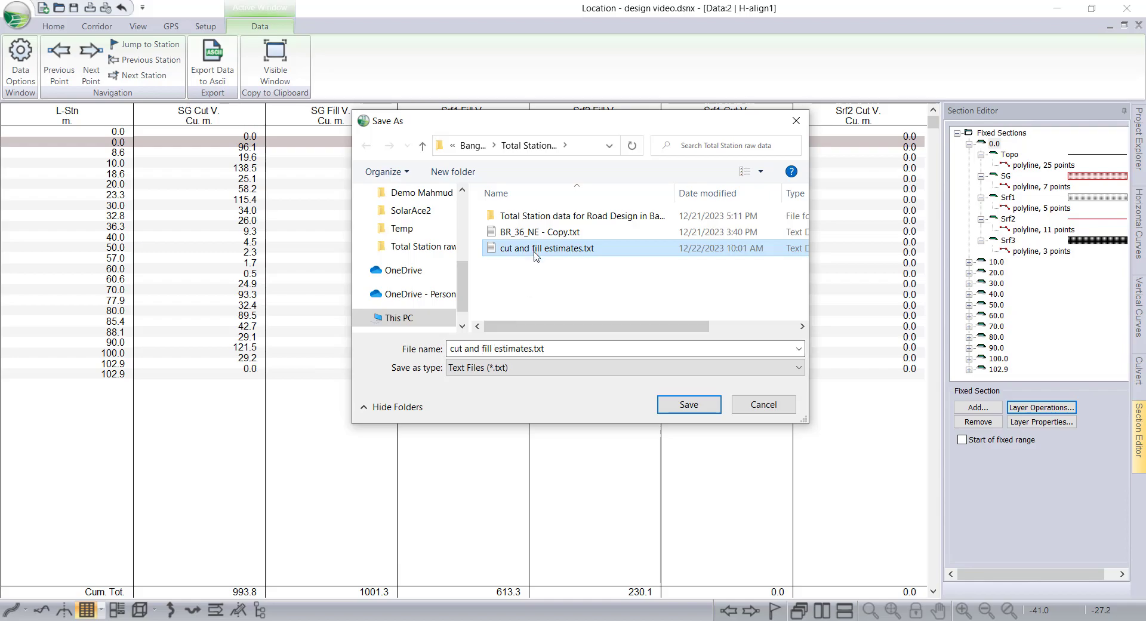
pyautogui.click(688, 402)
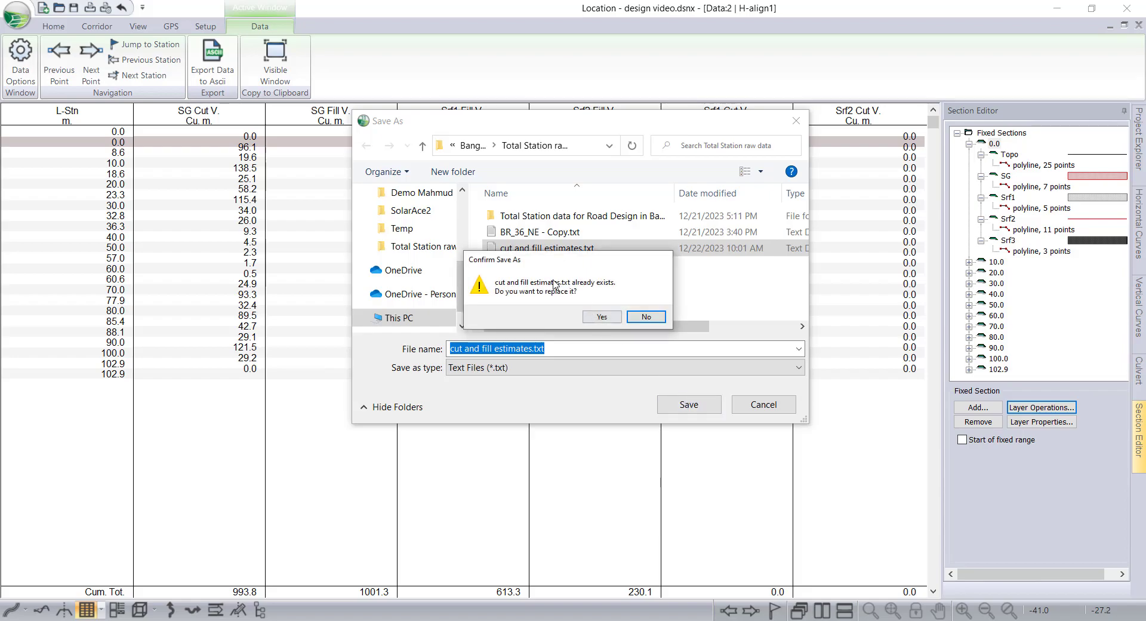
pyautogui.click(601, 316)
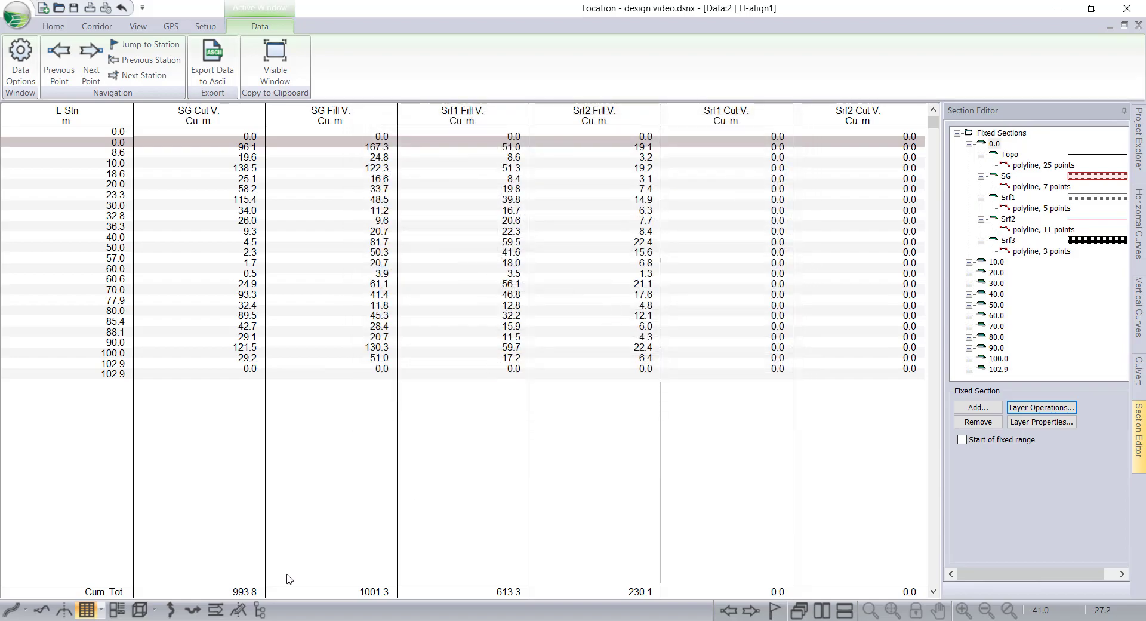
# Open cut and fill estimates.txt from its folder to check the exported table, then close it.
pyautogui.click(242, 620)
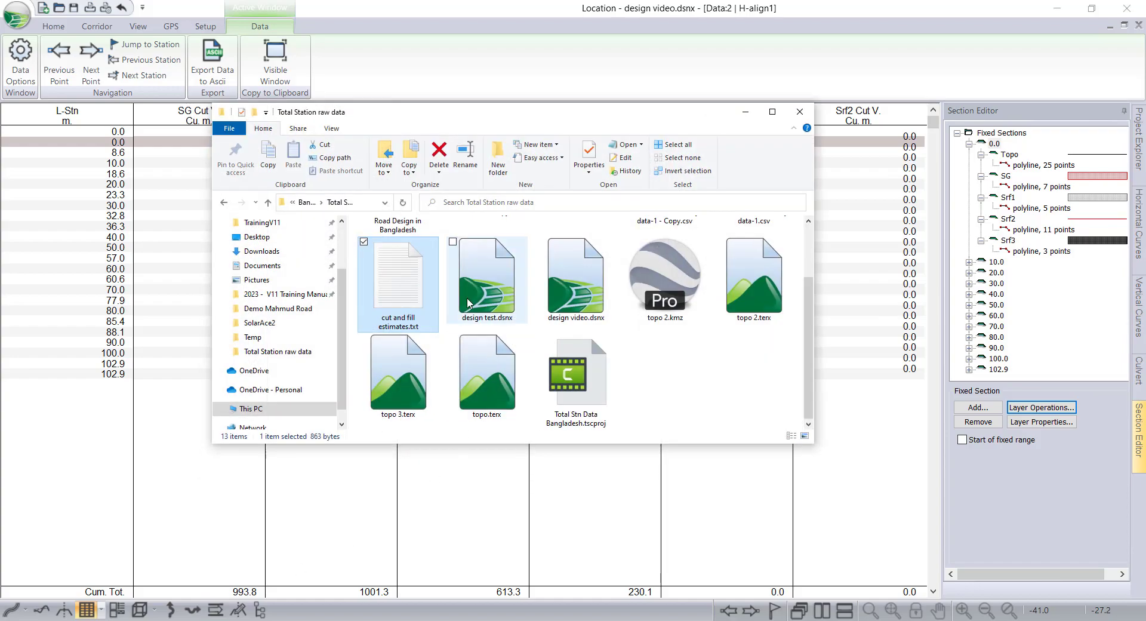
pyautogui.doubleClick(410, 285)
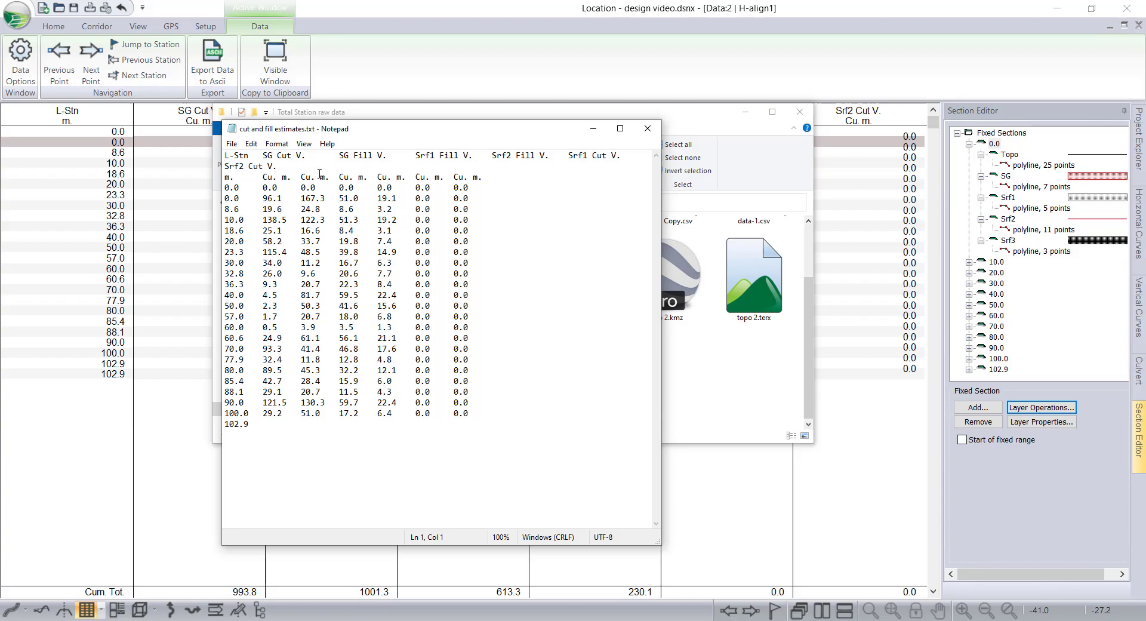
pyautogui.click(647, 129)
pyautogui.click(746, 111)
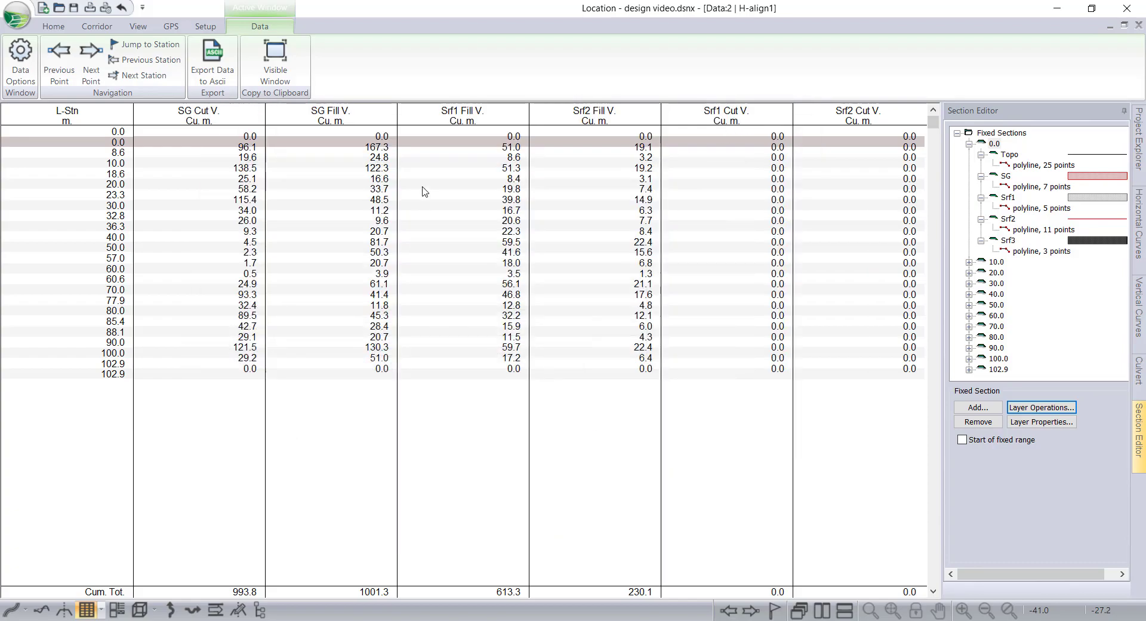
# Copy the data window table to the clipboard and open the pasted data in an Excel workbook.
pyautogui.rightClick(423, 187)
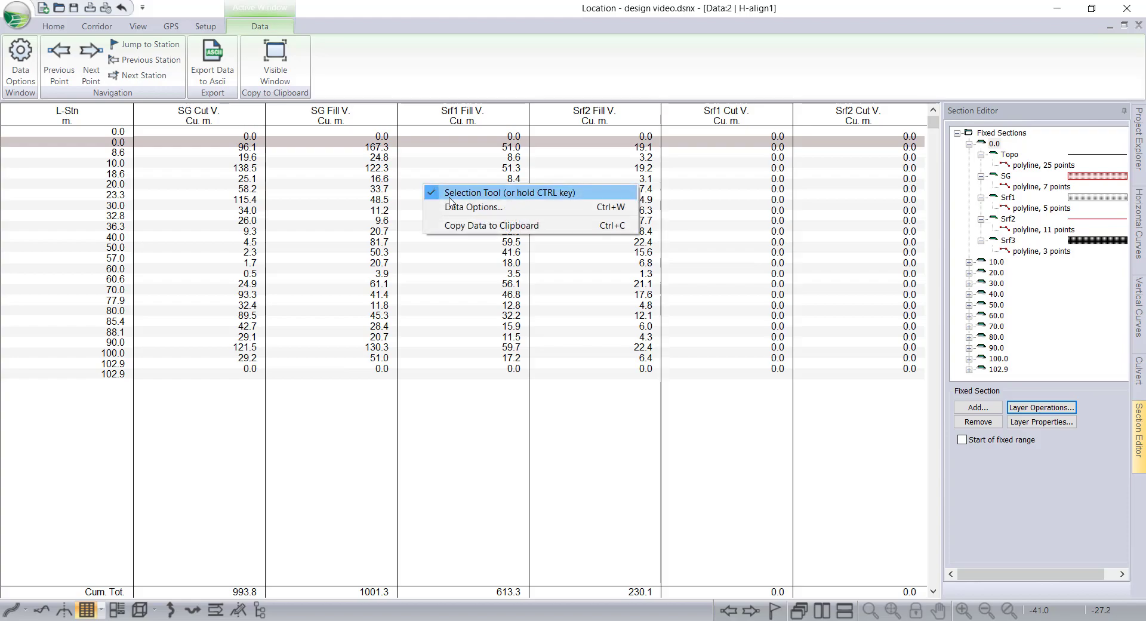
pyautogui.click(467, 226)
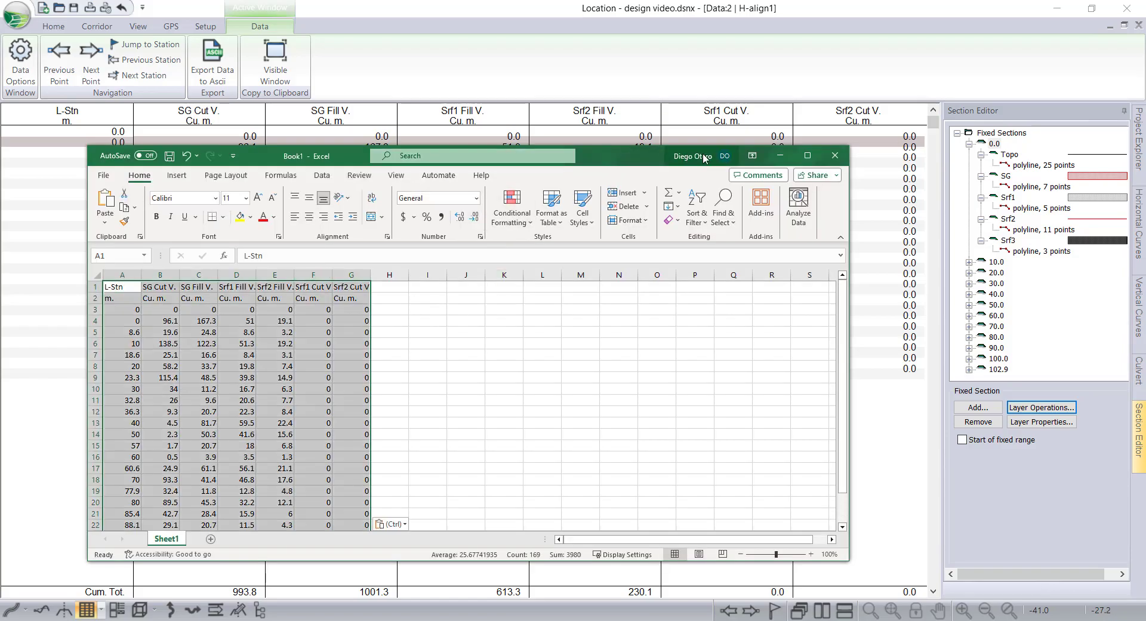
pyautogui.click(807, 155)
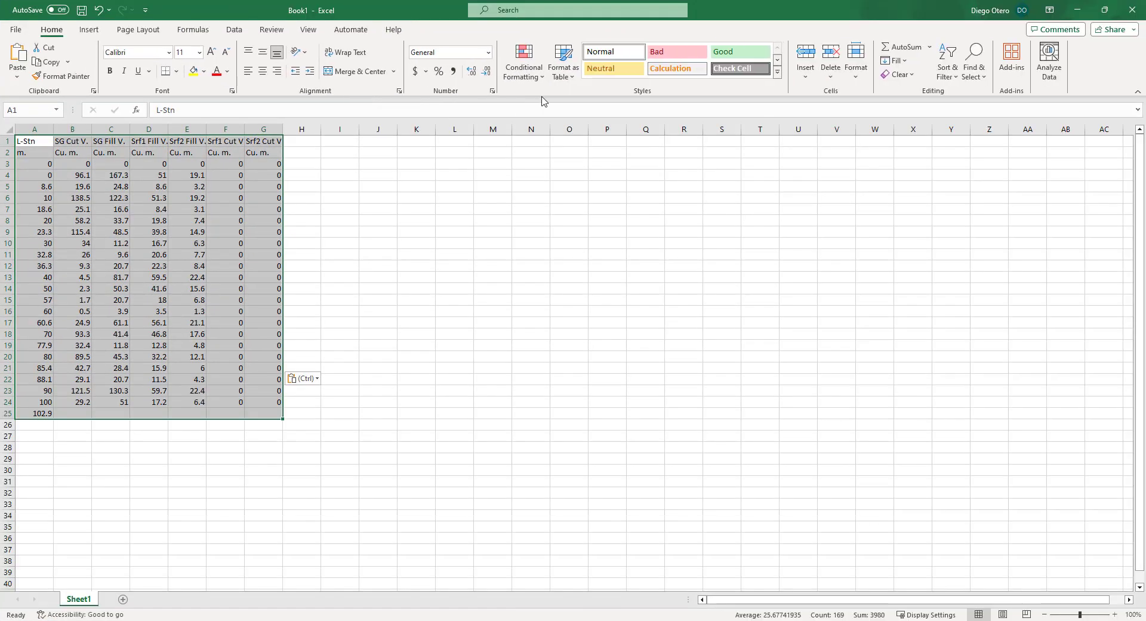
# Format the pasted cut and fill range as a table with a light green table style.
pyautogui.click(564, 67)
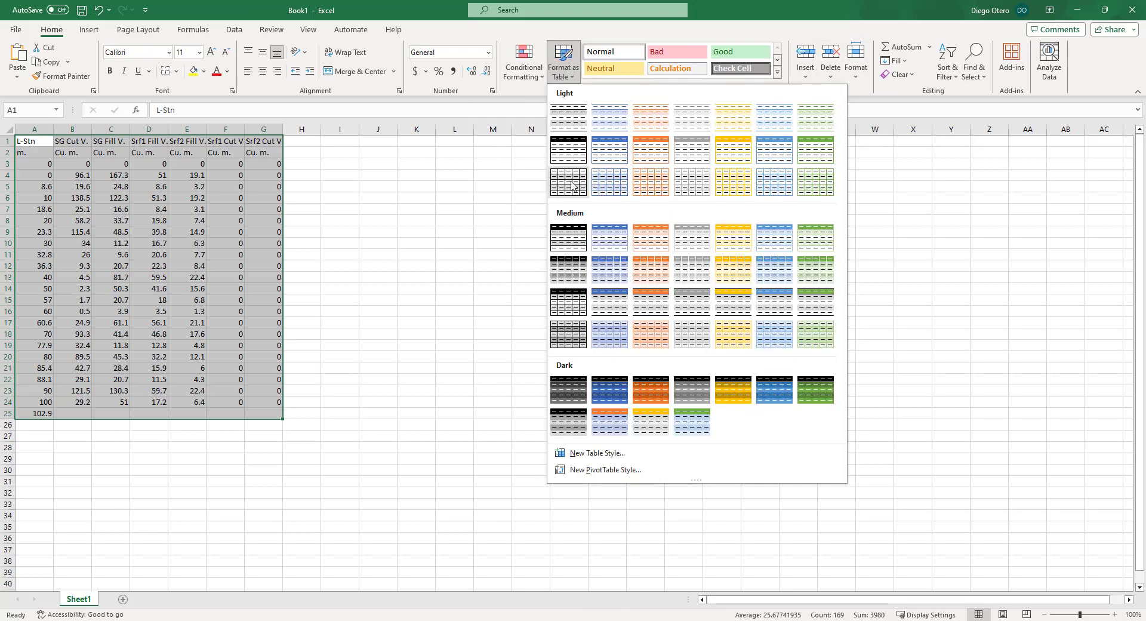
pyautogui.click(801, 157)
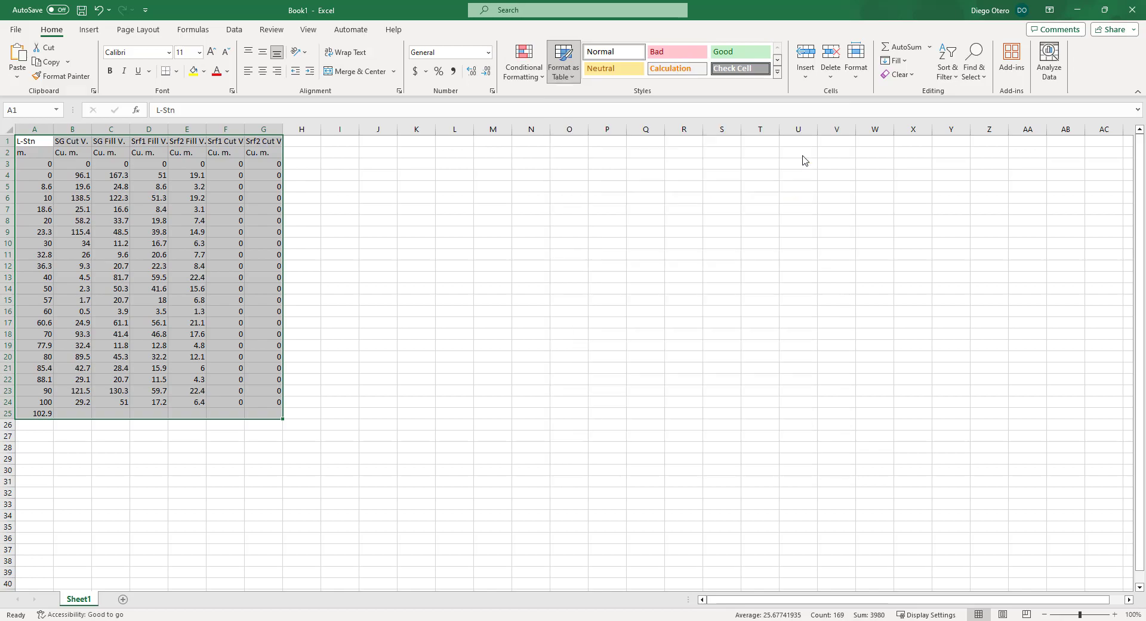
pyautogui.click(281, 336)
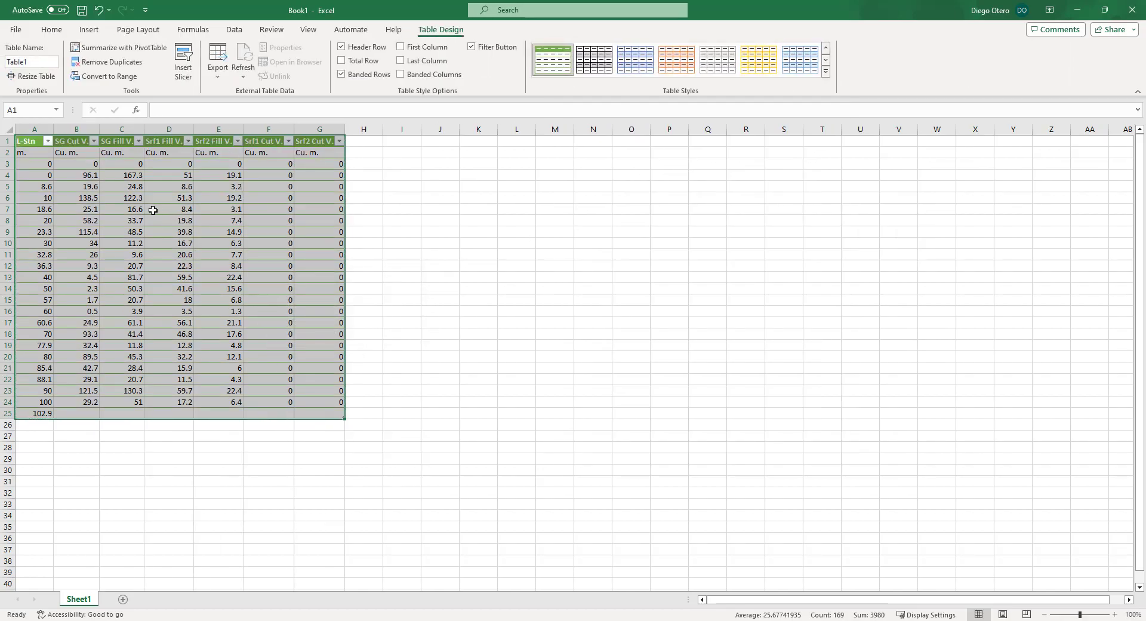
# Select and copy the table cells from L-Stn through the Srf2 Fill V. column, then cancel the copy.
pyautogui.click(136, 199)
pyautogui.click(41, 413)
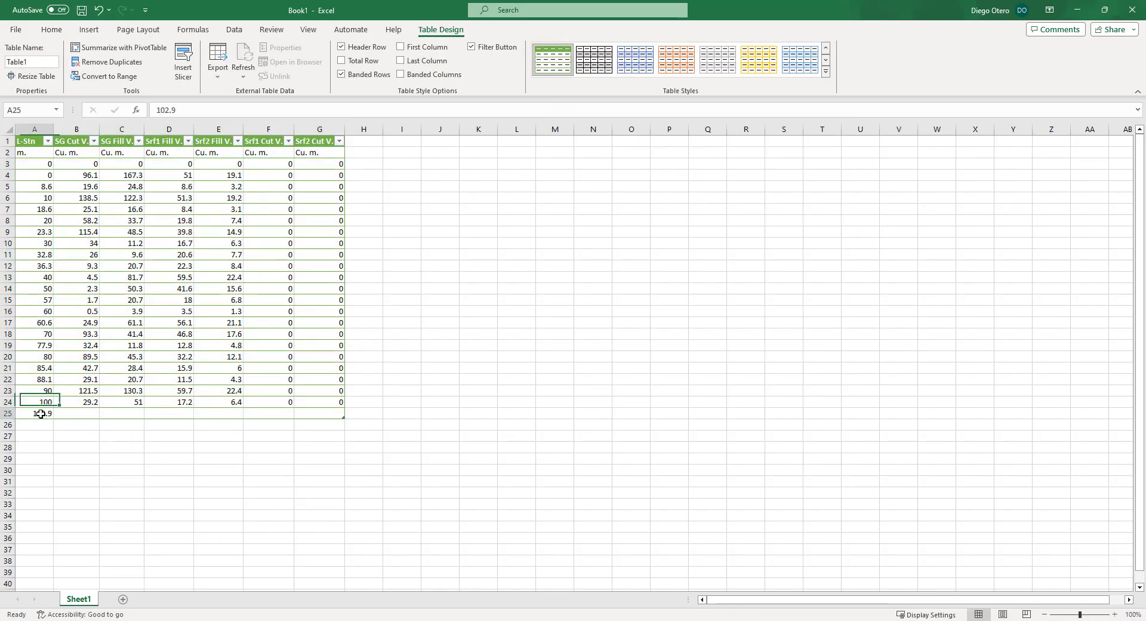
pyautogui.keyDown('ctrl'); pyautogui.scroll(1, 174, 376); pyautogui.keyUp('ctrl')
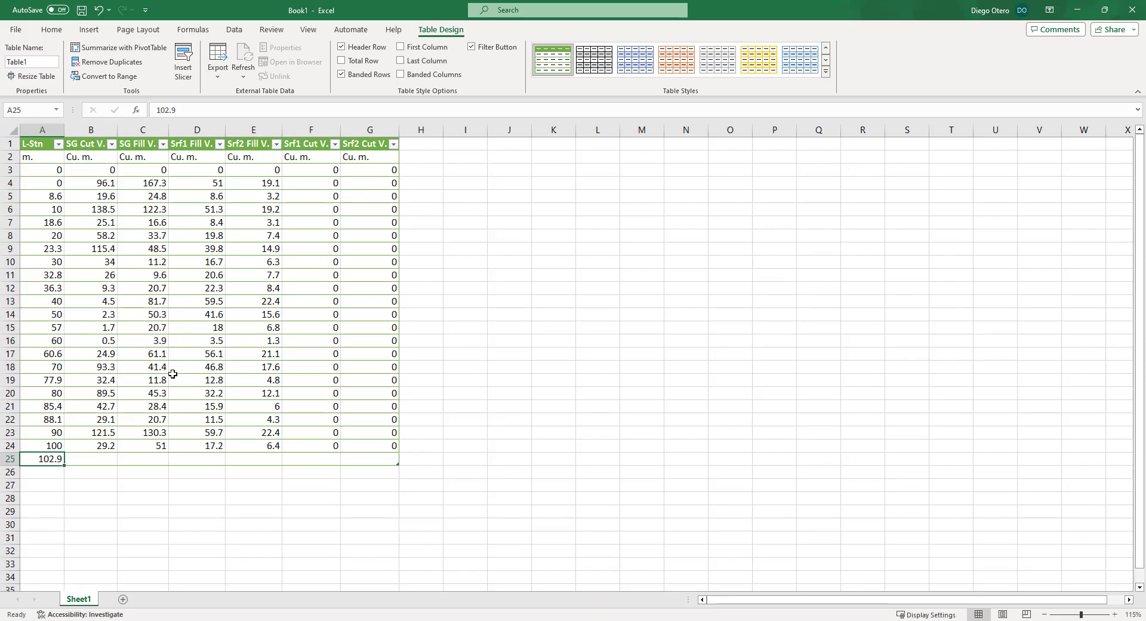
pyautogui.moveTo(45, 144); pyautogui.dragTo(272, 458)
pyautogui.hotkey('ctrl', 'c')
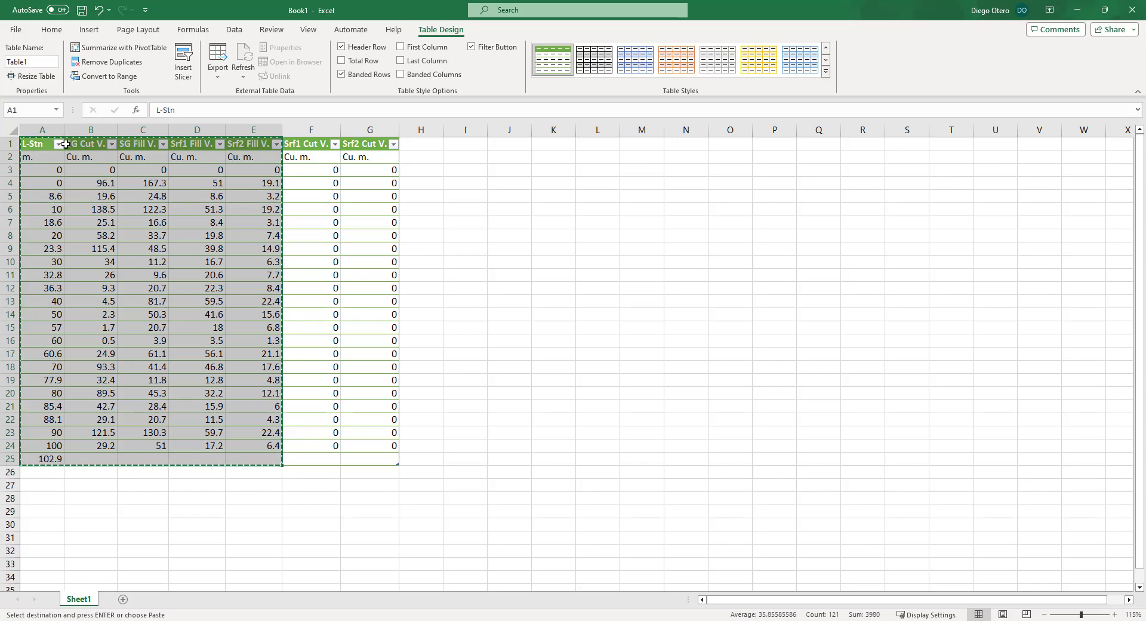
pyautogui.click(49, 148)
pyautogui.press('Escape')
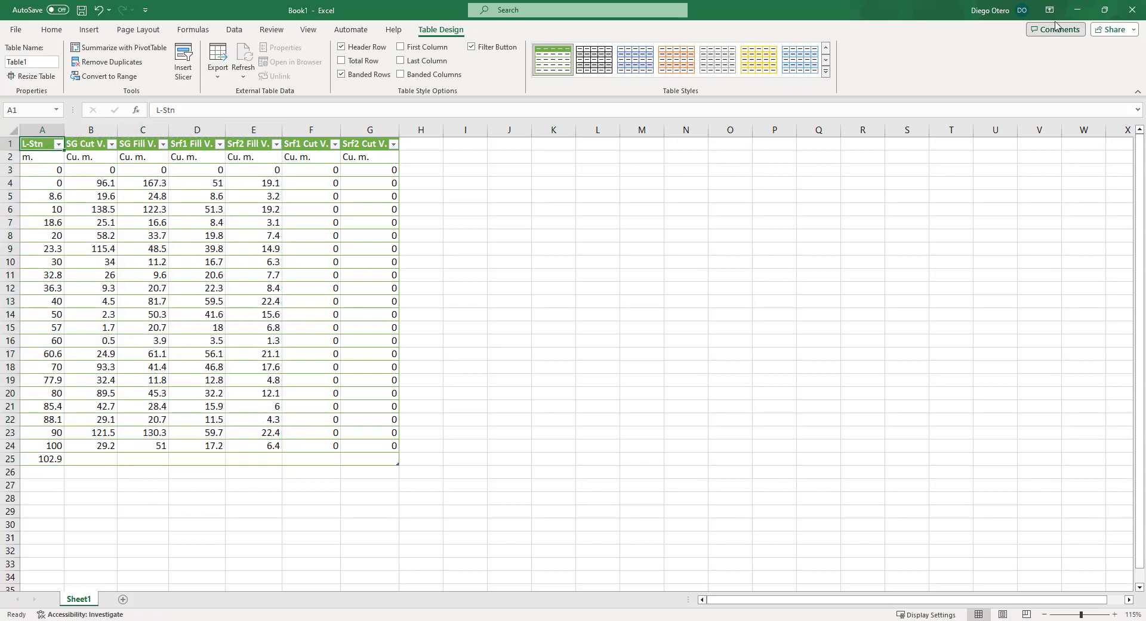
# Minimize Excel and return to the design program's main ribbon.
pyautogui.click(1076, 10)
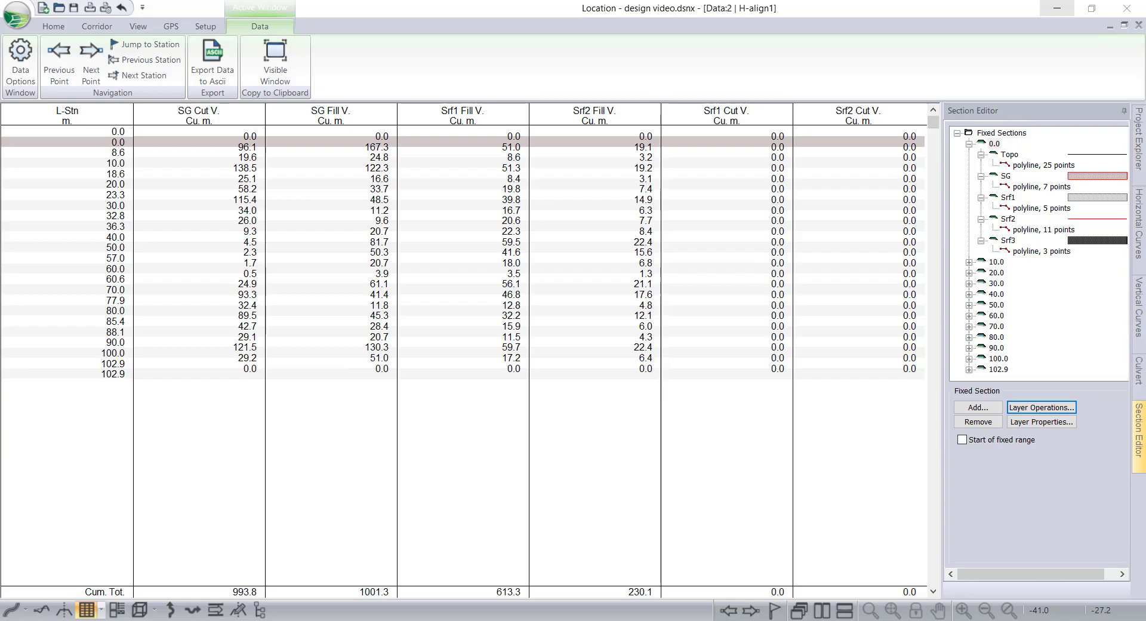
pyautogui.click(10, 609)
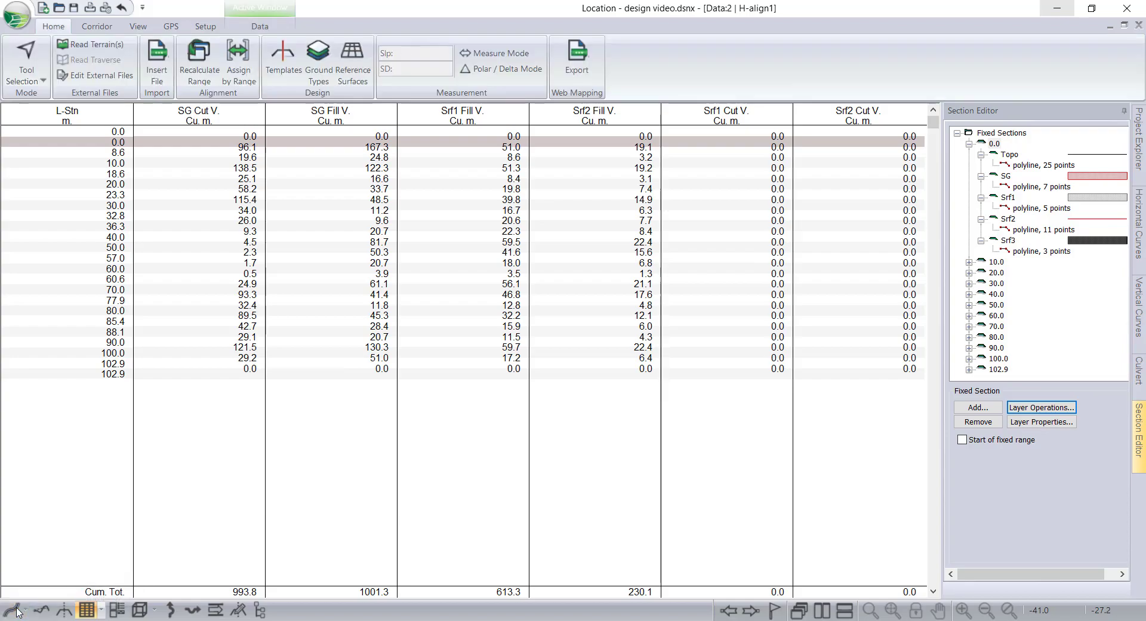